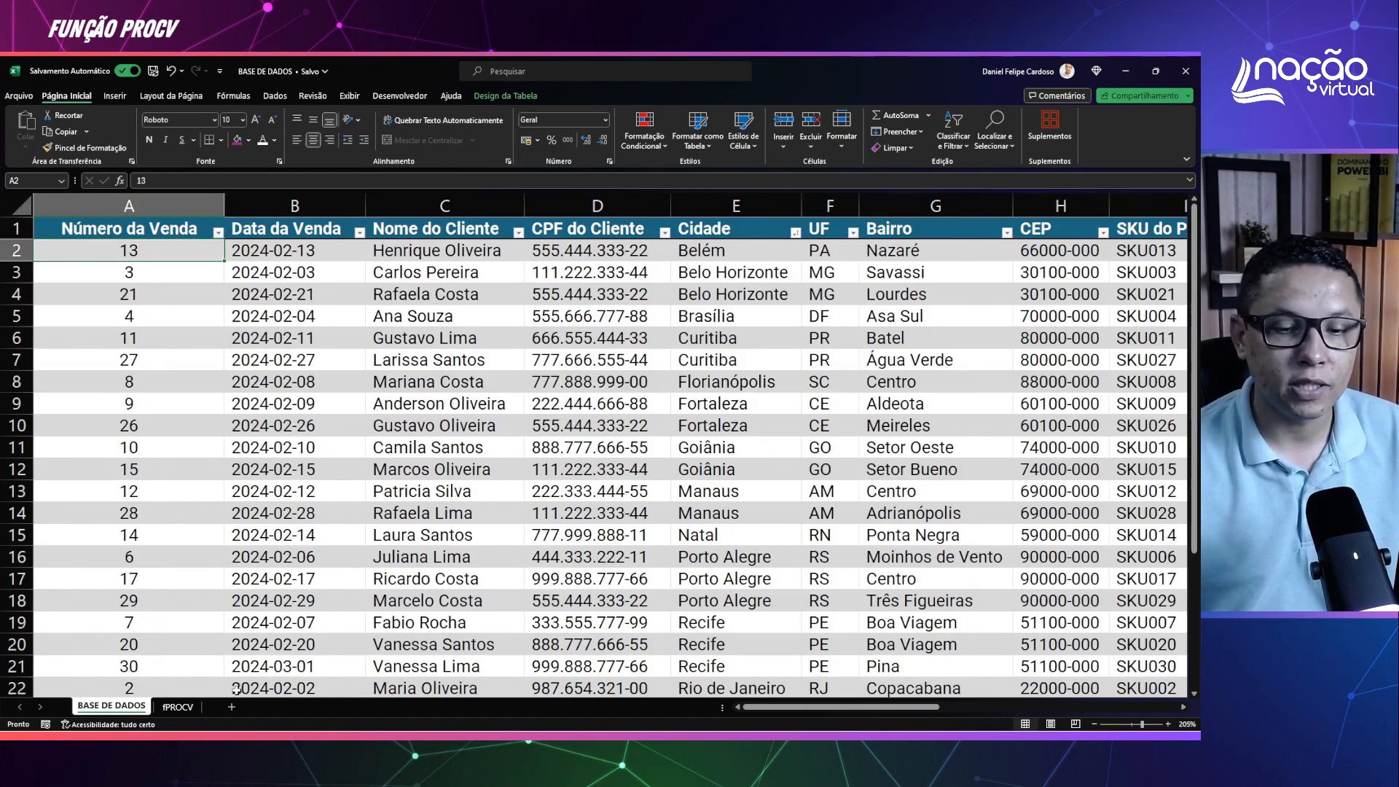
Step: Examine the FINANCEIRO, COMERCIAL and LOGÍSTICA tables on the fPROCV sheet and compare them with the source data in BASE DE DADOS
{"action": "left_click", "coordinate": [190, 710]}
{"action": "left_click", "coordinate": [305, 238]}
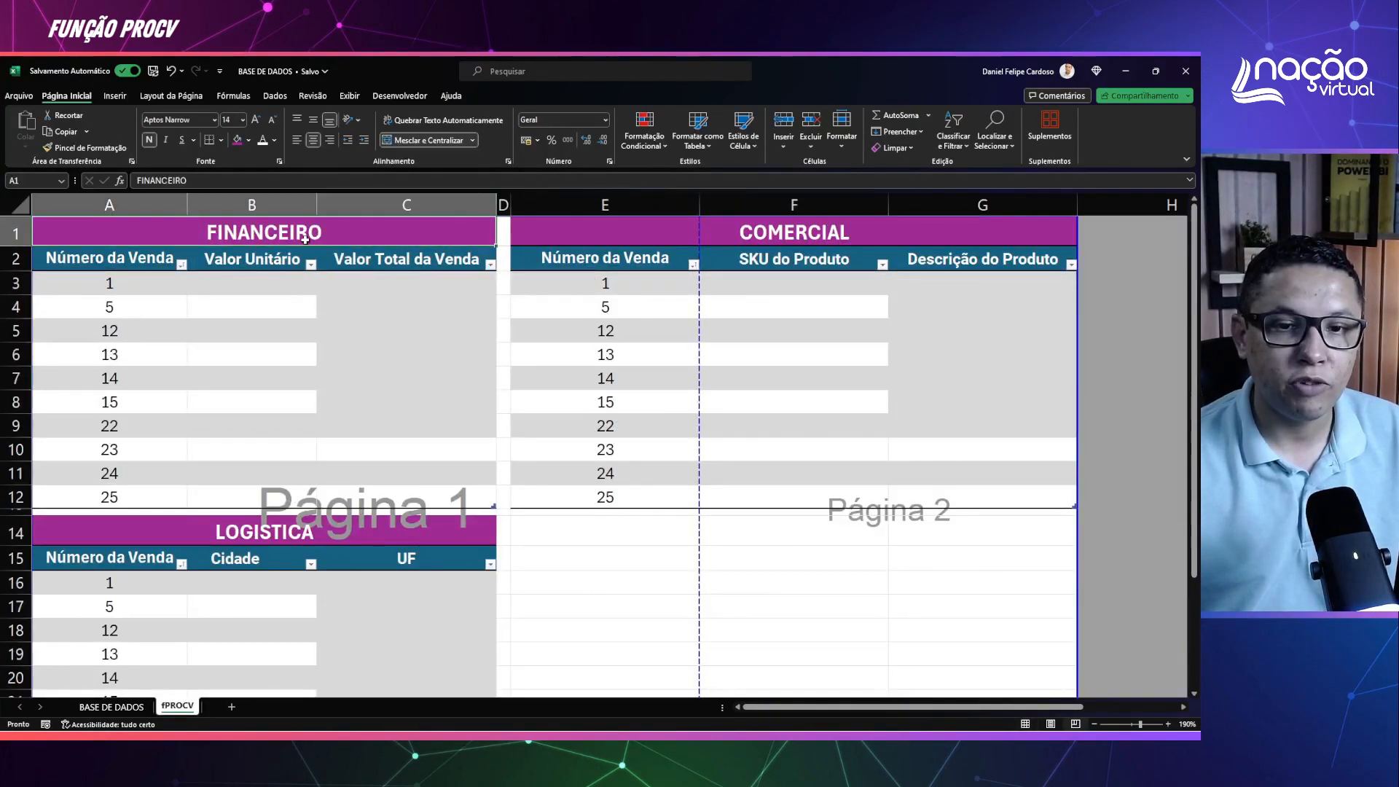
{"action": "left_click", "coordinate": [765, 232]}
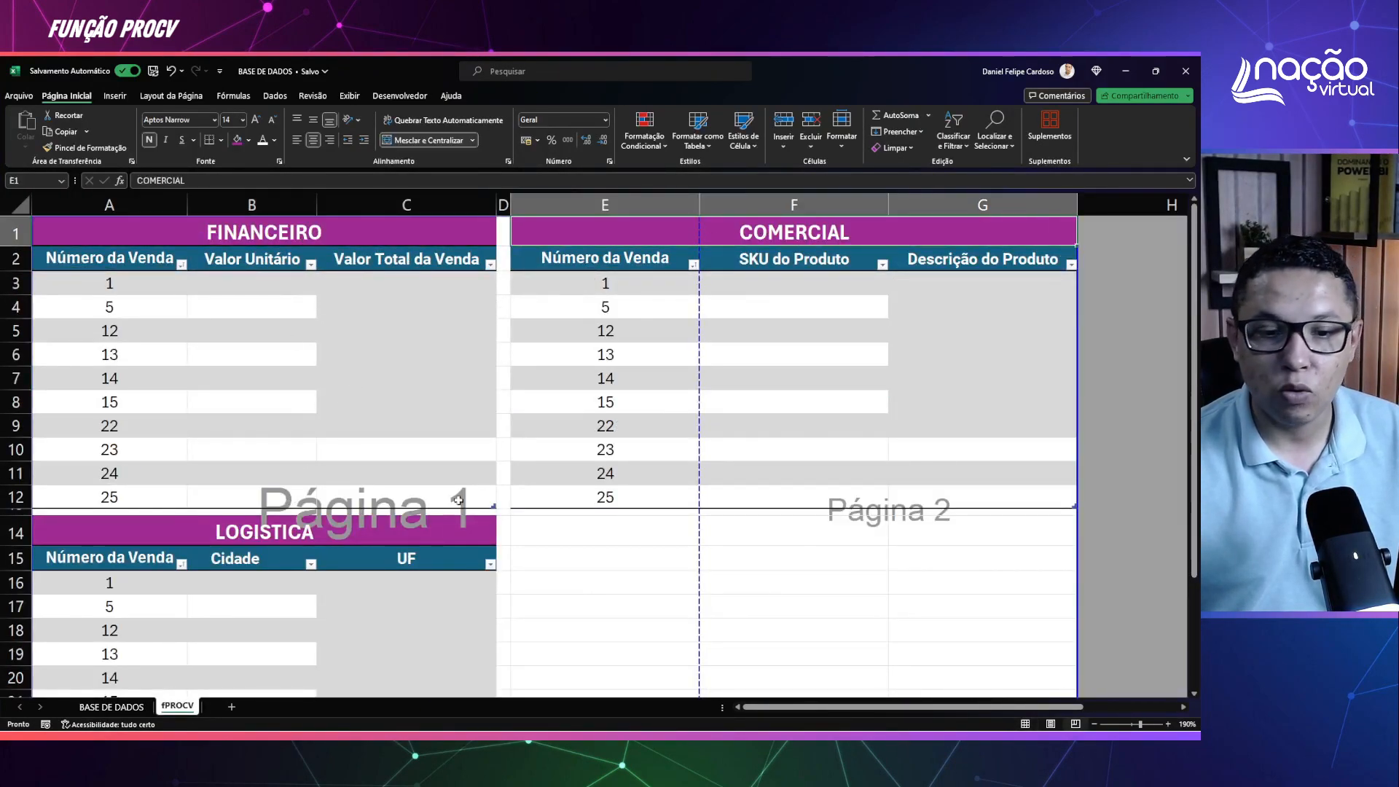
{"action": "left_click", "coordinate": [389, 517]}
{"action": "left_click", "coordinate": [417, 405]}
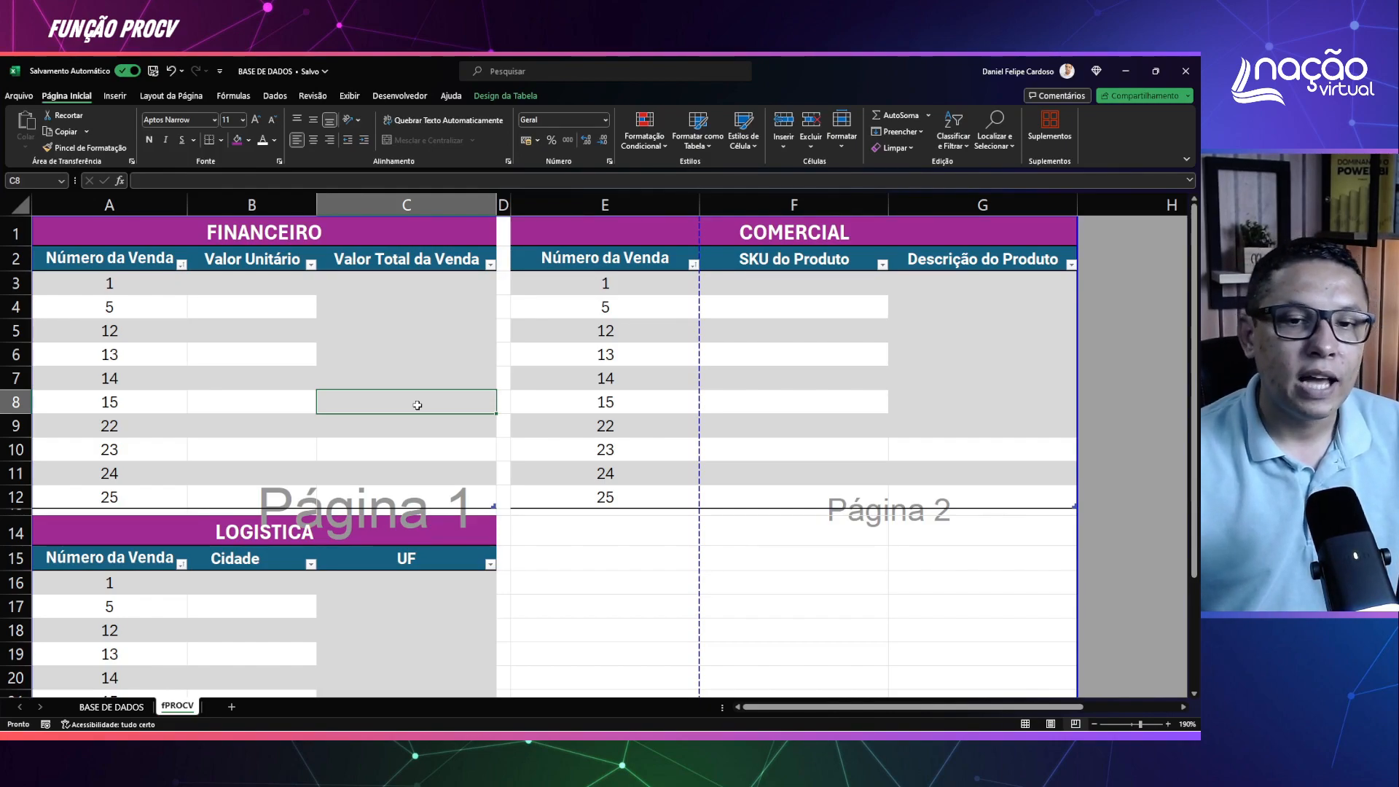
{"action": "left_click_drag", "start_coordinate": [127, 284], "coordinate": [142, 496]}
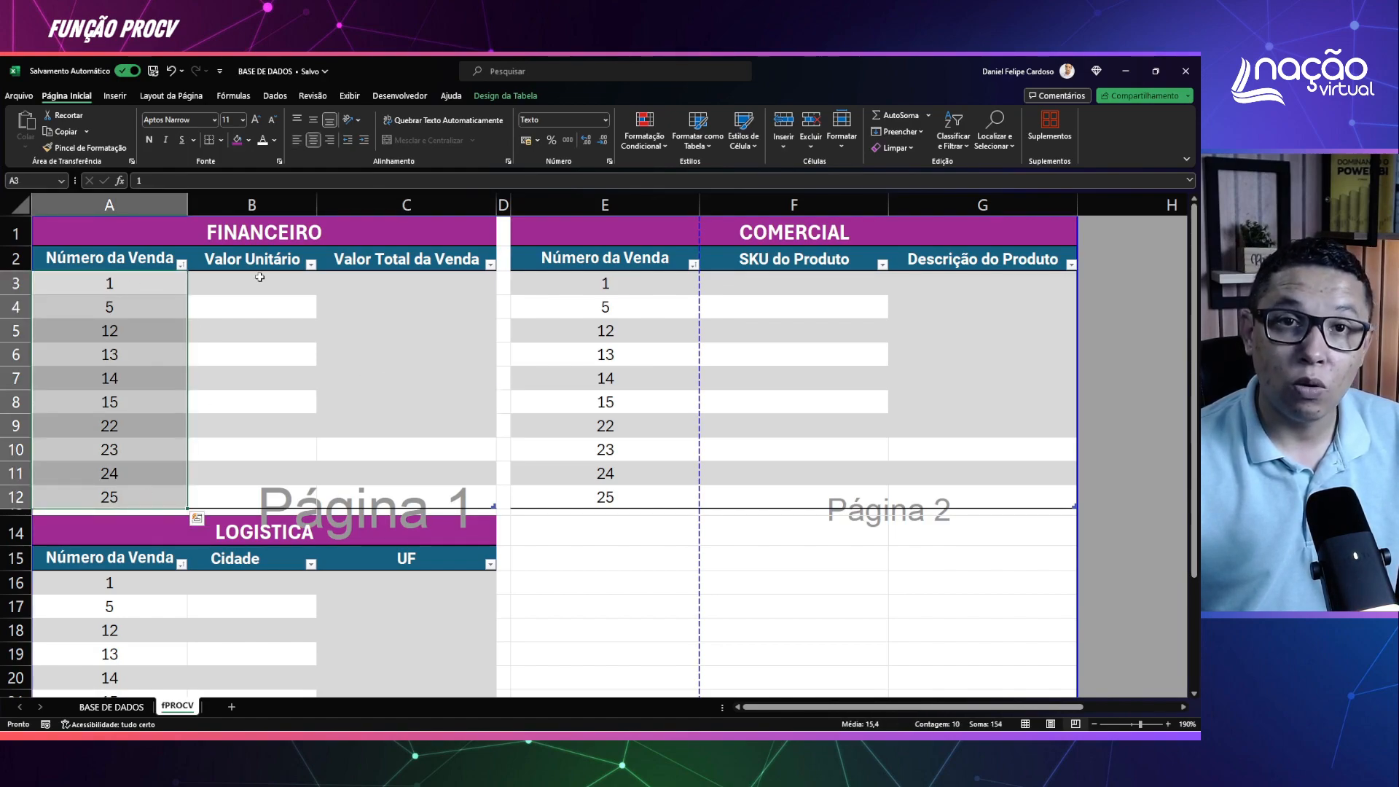
{"action": "left_click", "coordinate": [327, 268]}
{"action": "left_click_drag", "start_coordinate": [138, 288], "coordinate": [140, 493]}
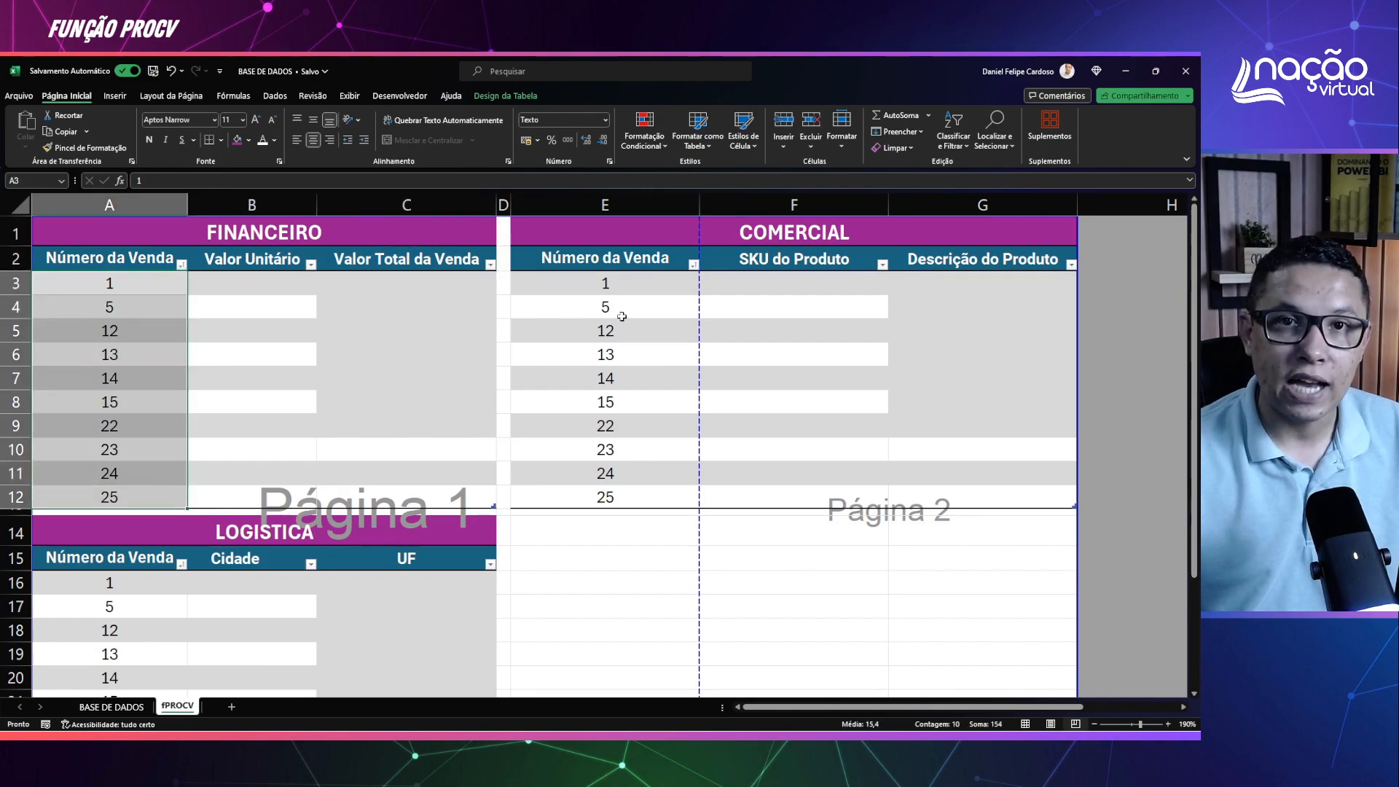
{"action": "left_click", "coordinate": [772, 268]}
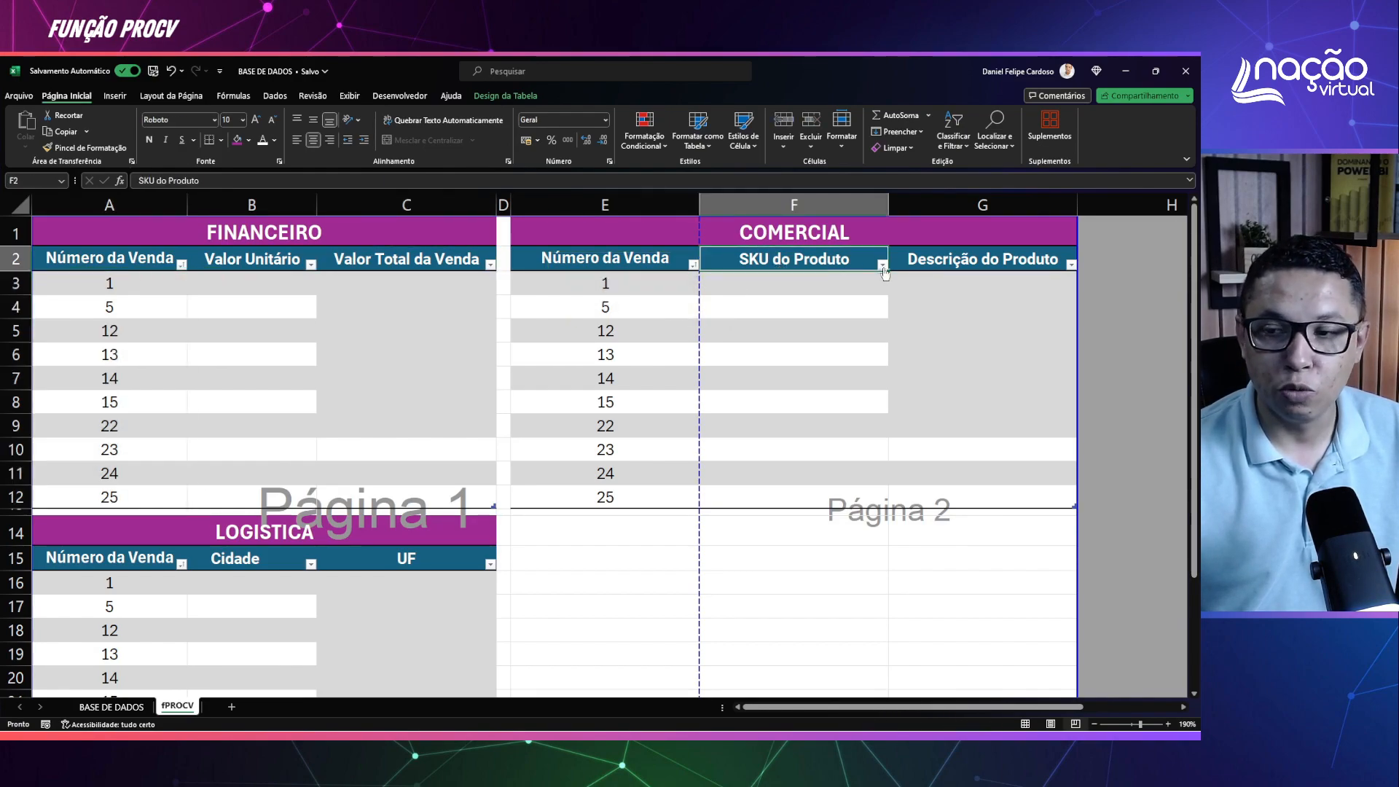
{"action": "left_click", "coordinate": [176, 613]}
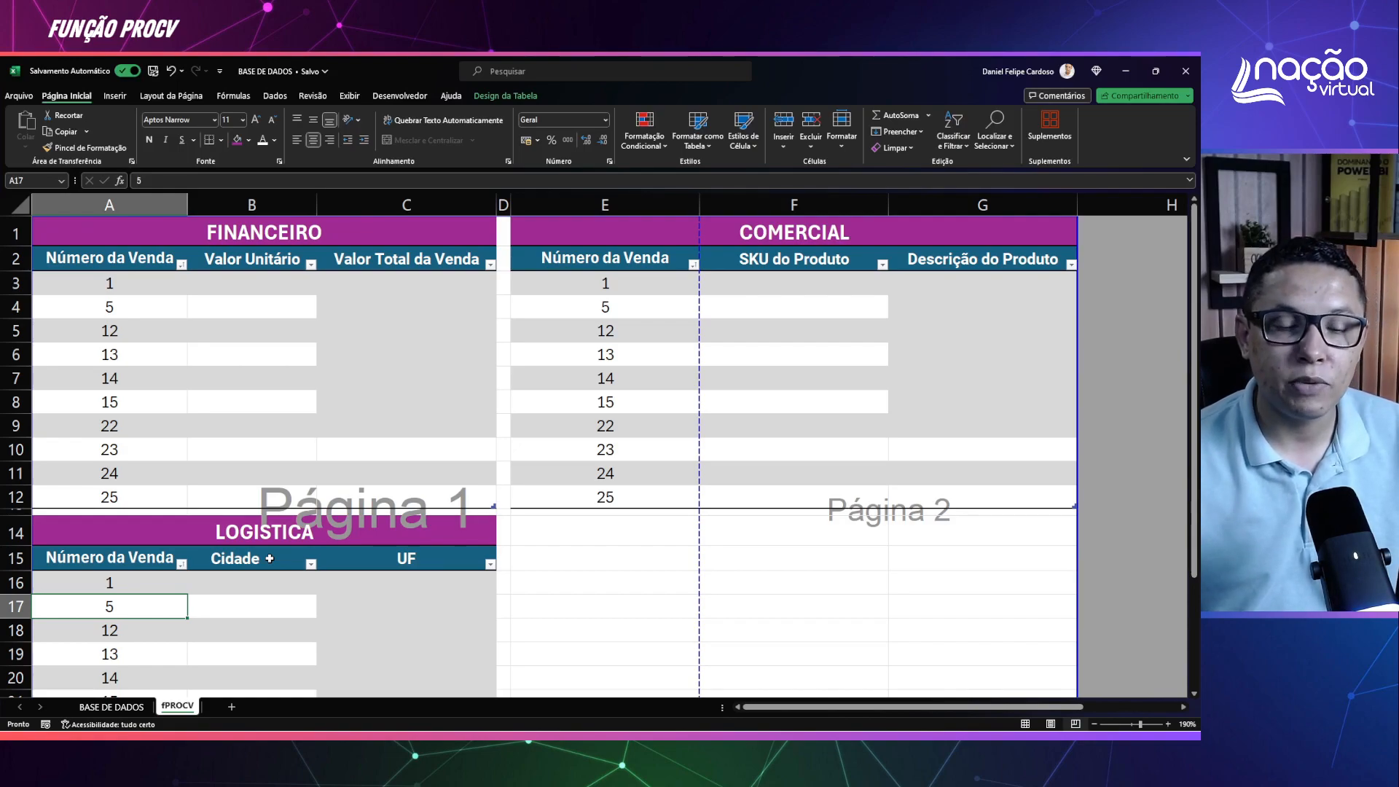
{"action": "left_click", "coordinate": [104, 705]}
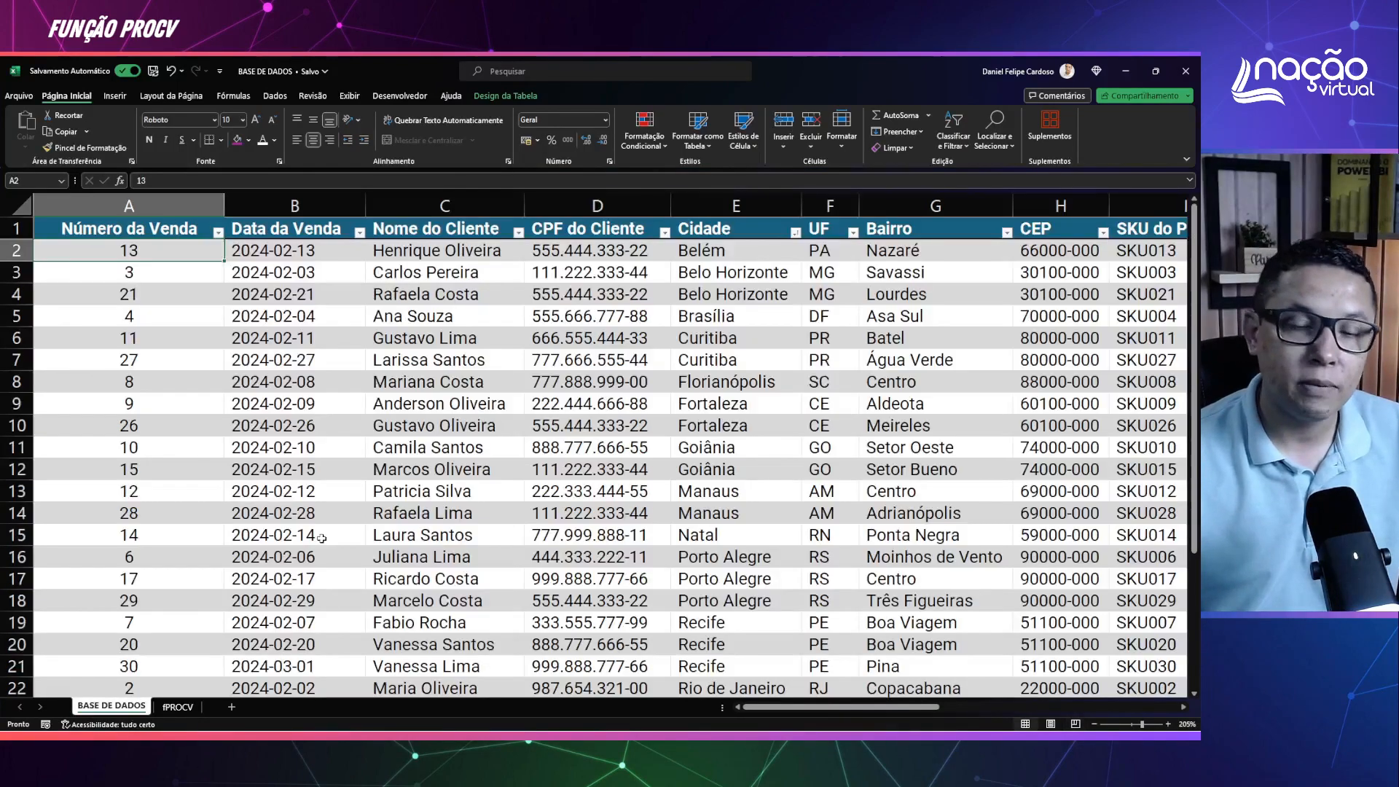
{"action": "left_click", "coordinate": [178, 707]}
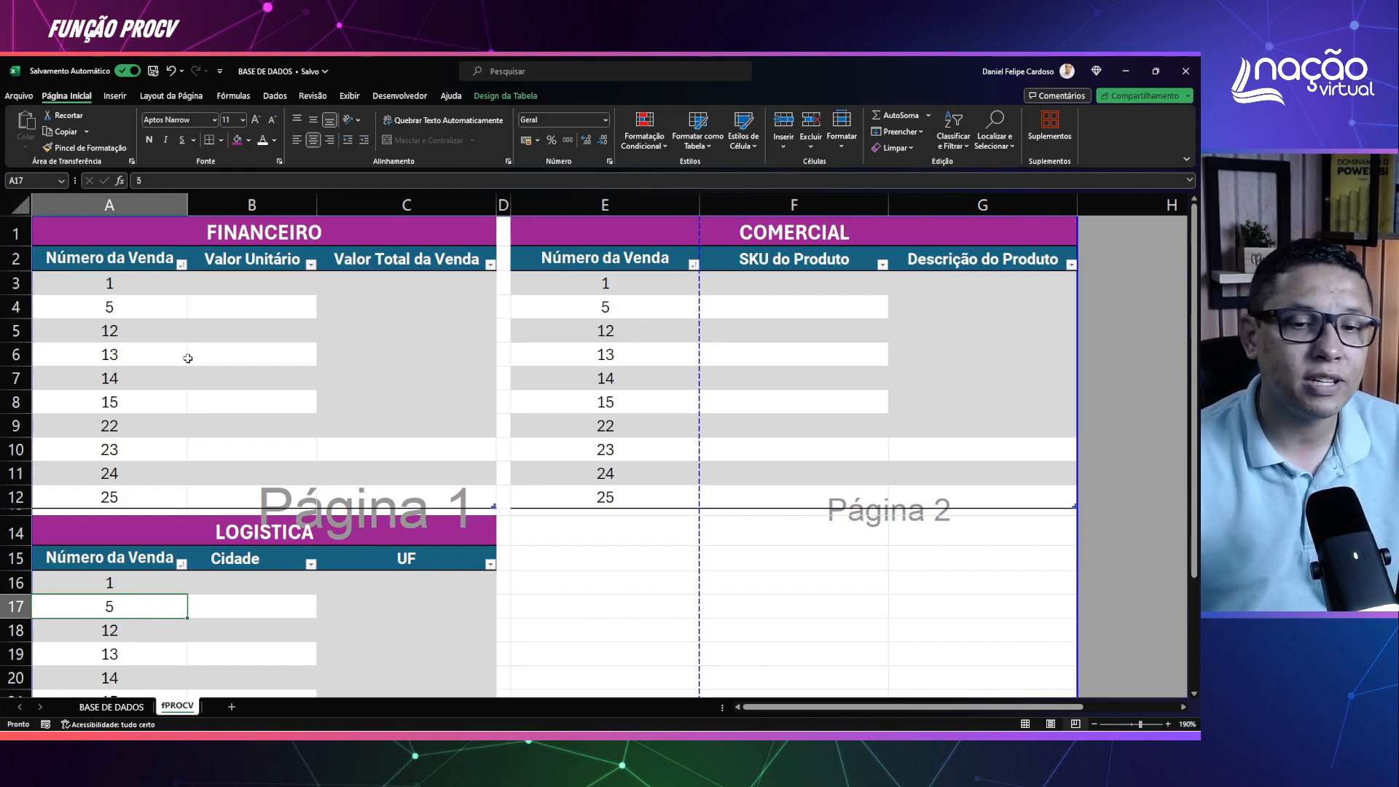
Step: Start a PROCV formula in cell B3 under Valor Unitário, using the row's Número da Venda in A3 as the lookup value
{"action": "left_click", "coordinate": [252, 328]}
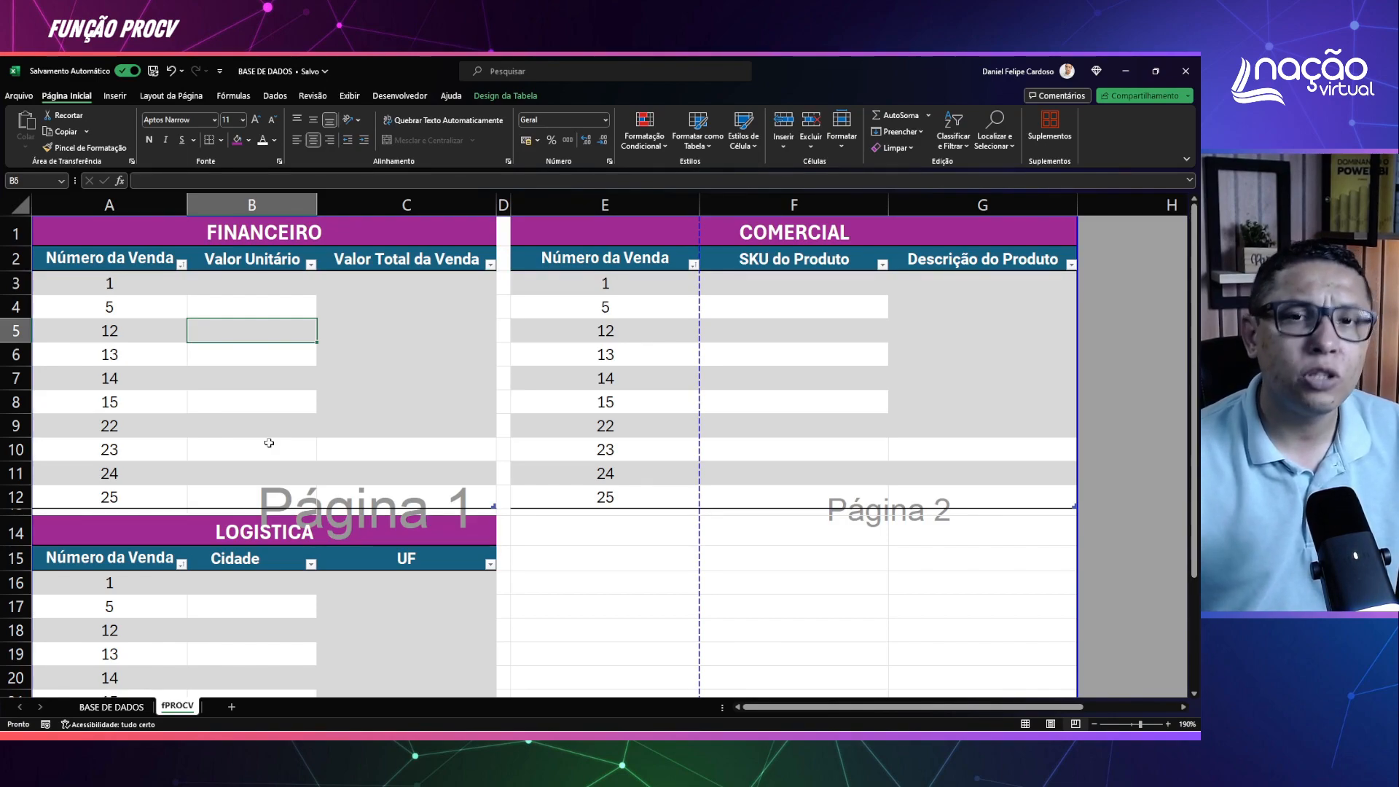
{"action": "left_click", "coordinate": [275, 286]}
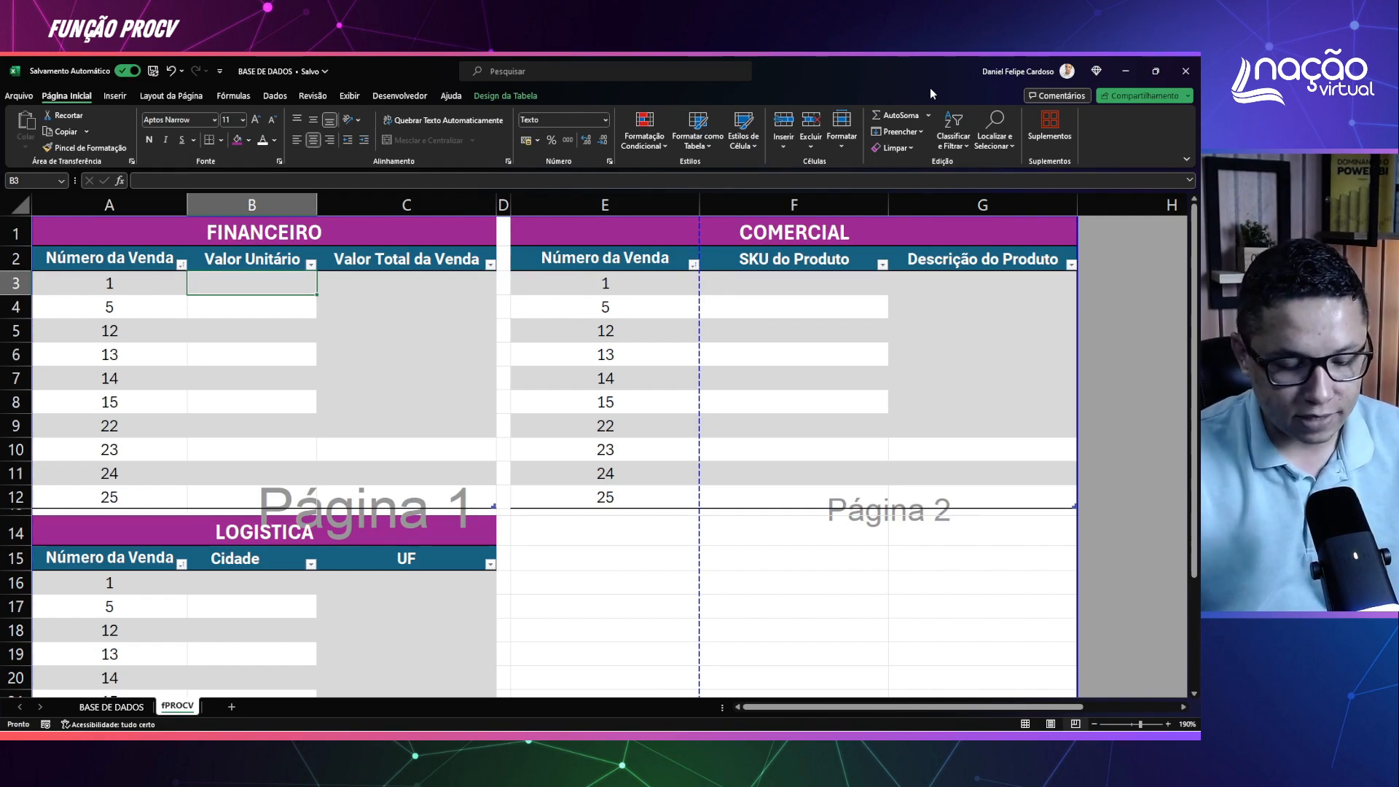
{"action": "type", "text": "="}
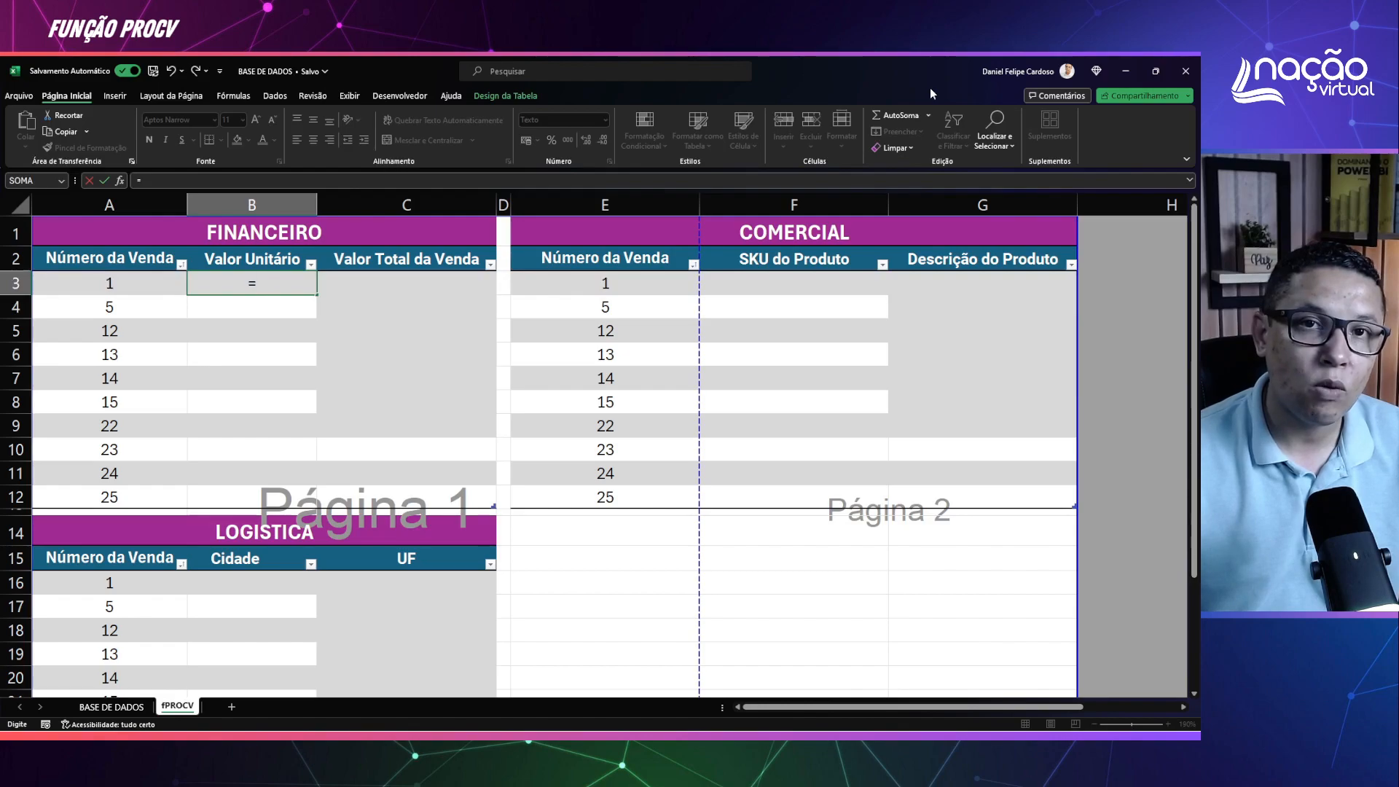
{"action": "type", "text": "PROC"}
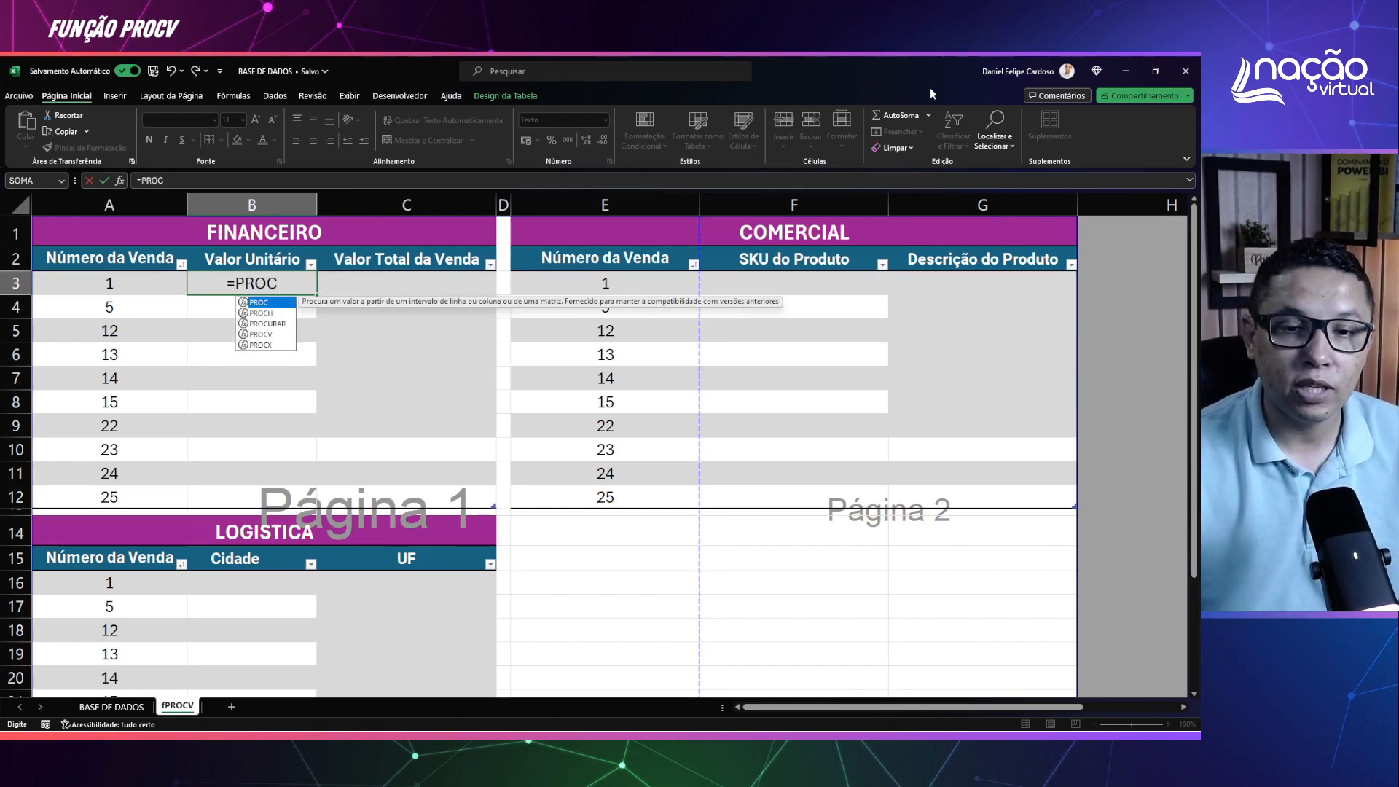
{"action": "key", "text": "Down"}
{"action": "key", "text": "Down"}
{"action": "key", "text": "Down"}
{"action": "key", "text": "Tab"}
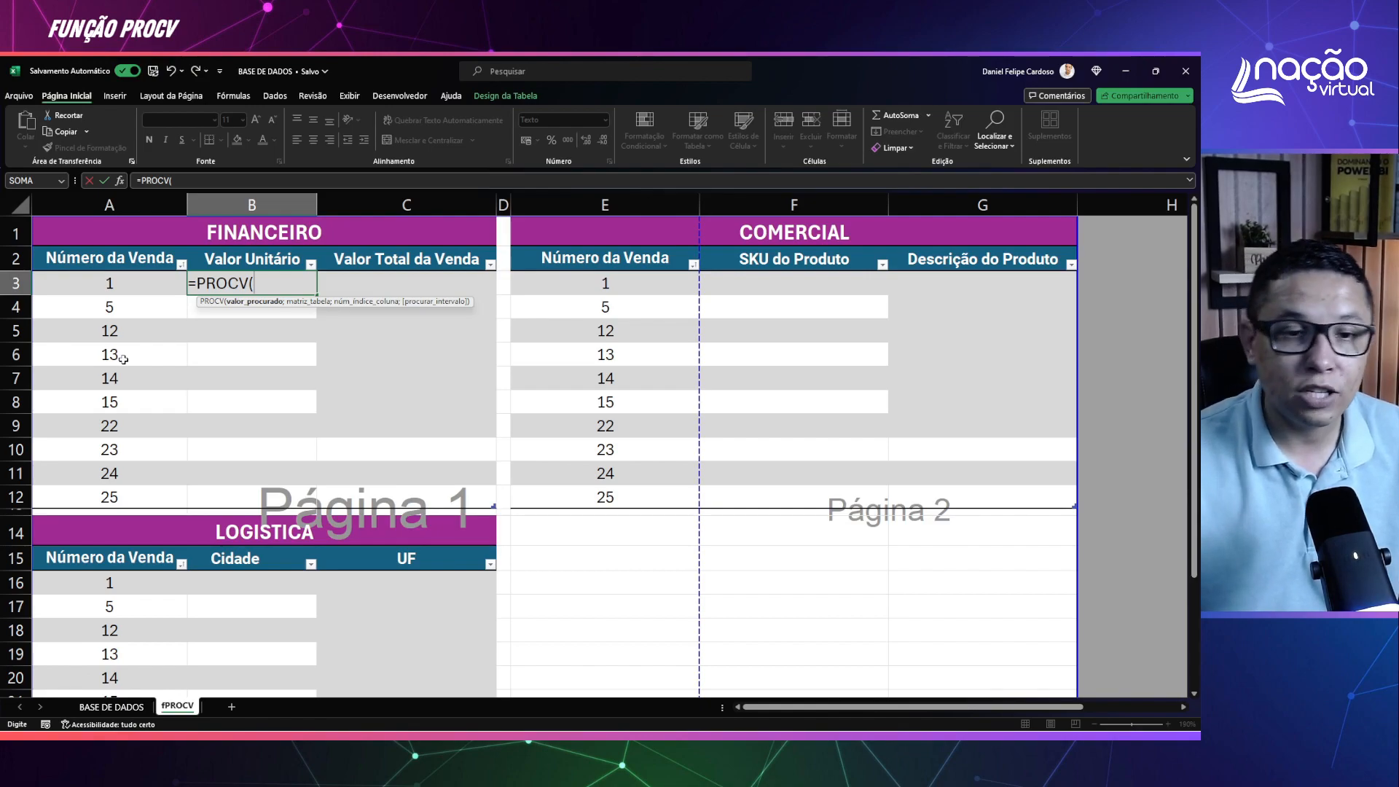
{"action": "left_click", "coordinate": [127, 287]}
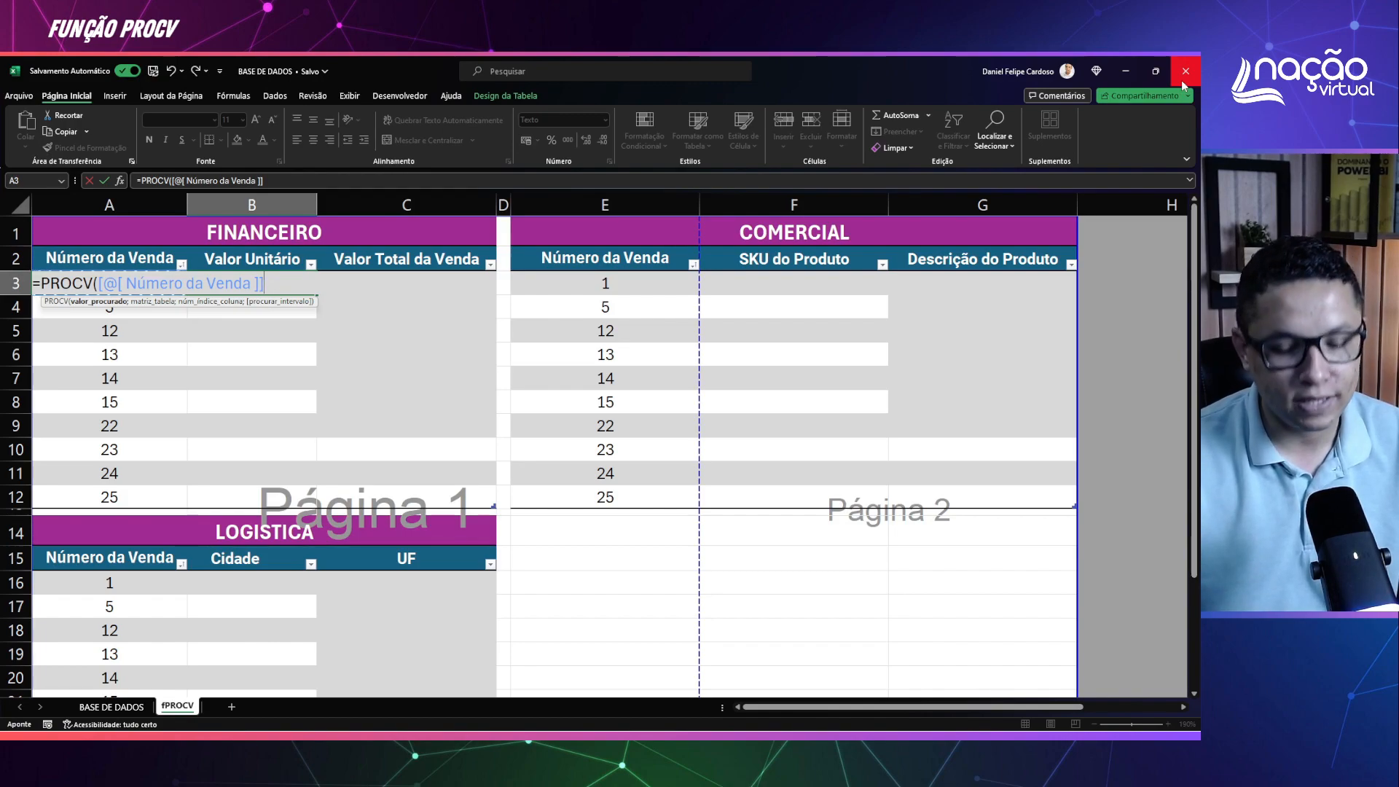
{"action": "type", "text": ";"}
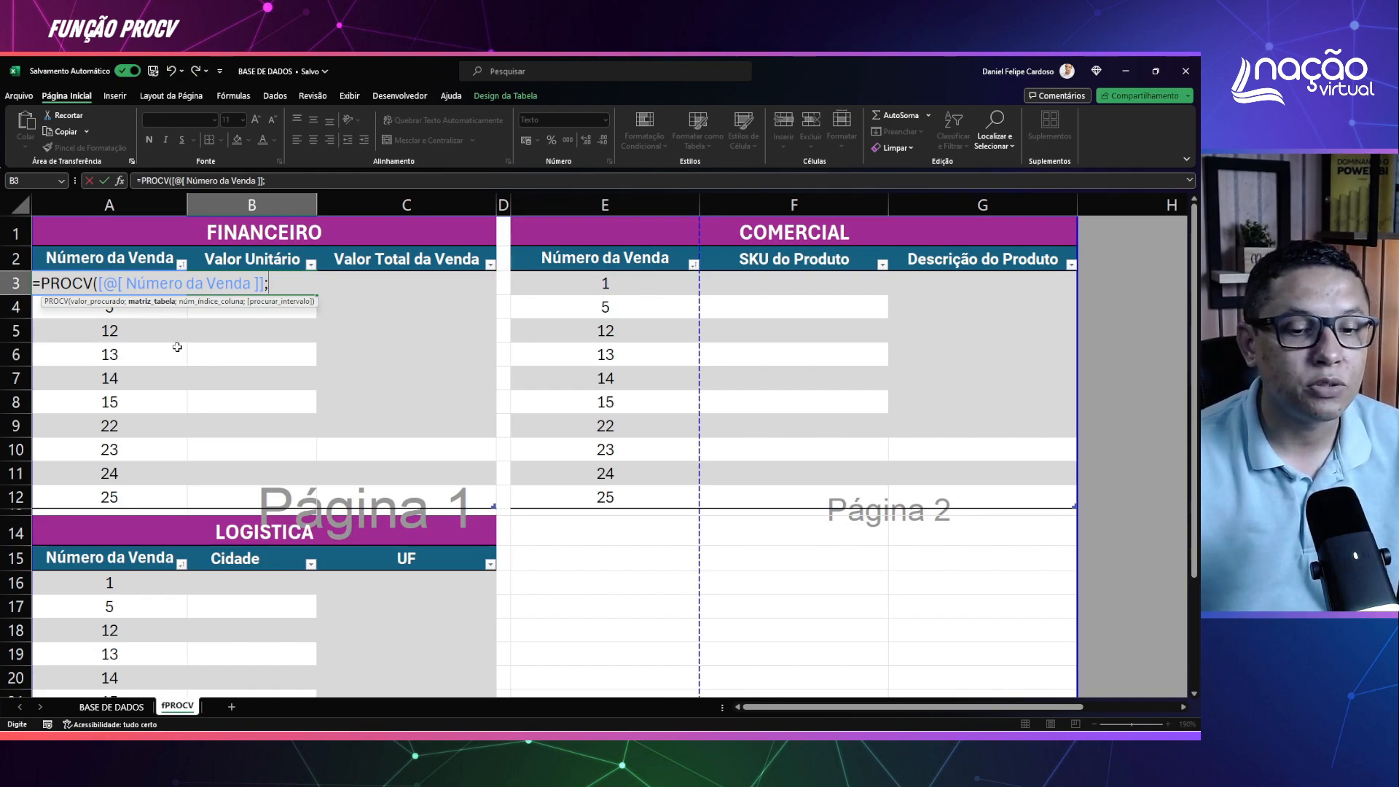
Step: Begin the formula's table range at cell A2, the first sale number on the BASE DE DADOS sheet
{"action": "left_click", "coordinate": [112, 707]}
{"action": "left_click", "coordinate": [212, 474]}
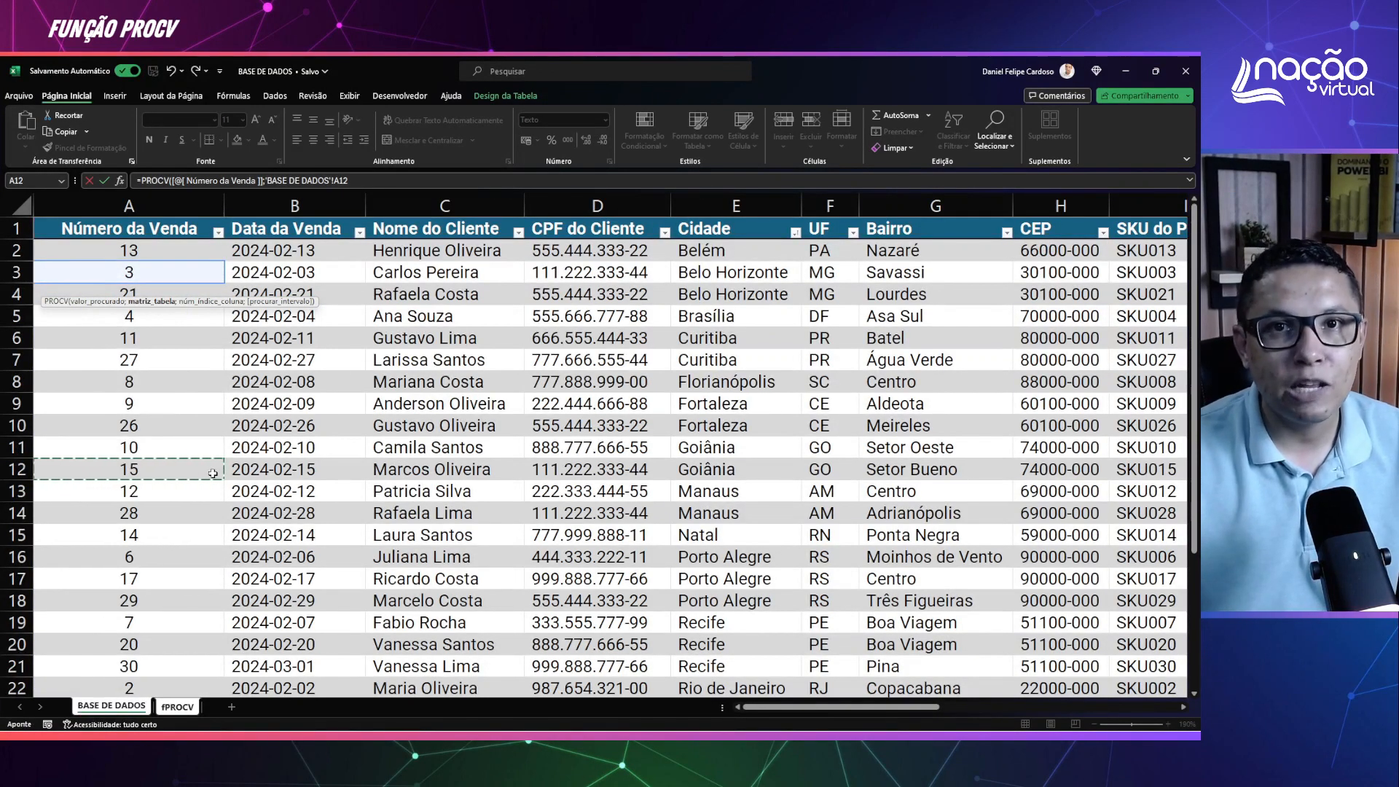
{"action": "key", "text": "ctrl+Up"}
{"action": "key", "text": "Down"}
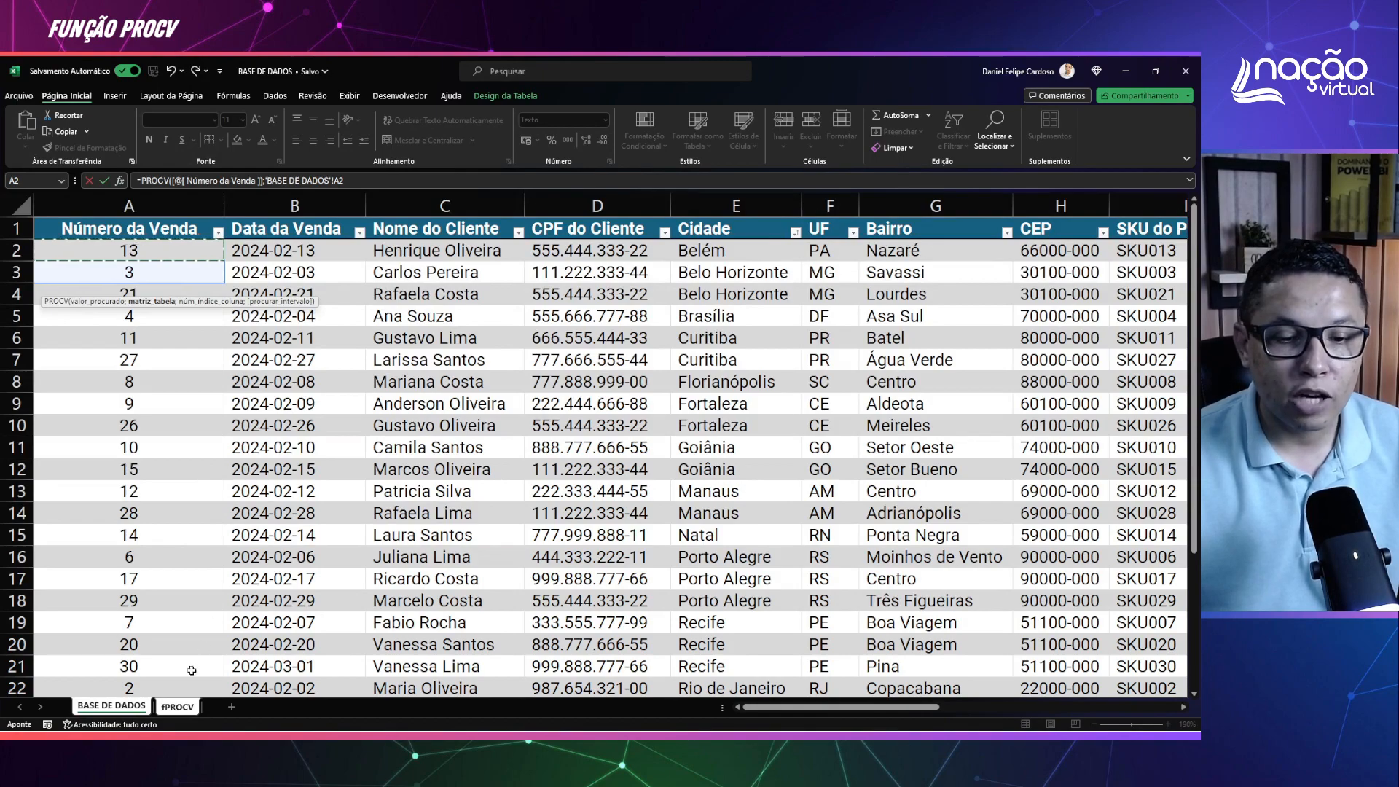
{"action": "left_click", "coordinate": [178, 707]}
{"action": "left_click", "coordinate": [109, 257]}
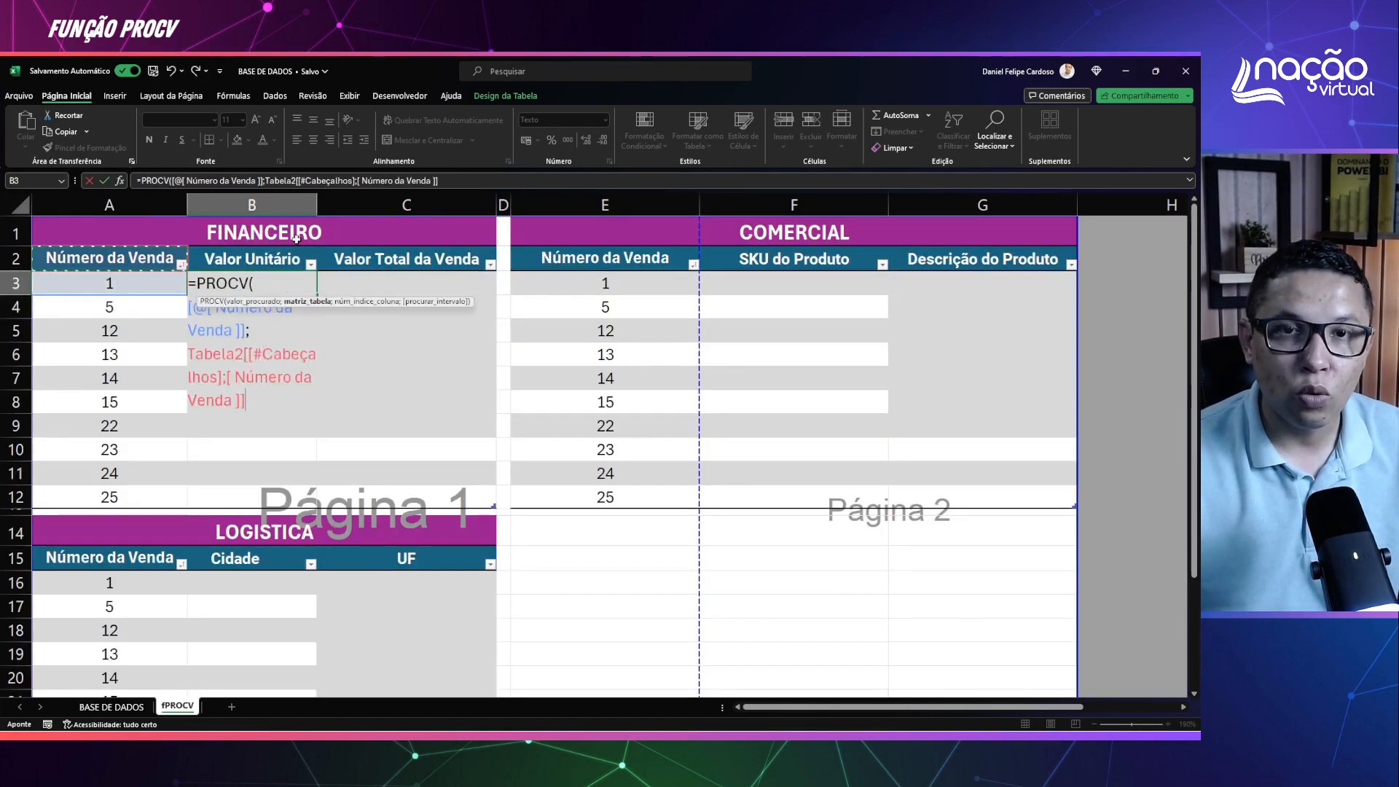
{"action": "left_click", "coordinate": [112, 706]}
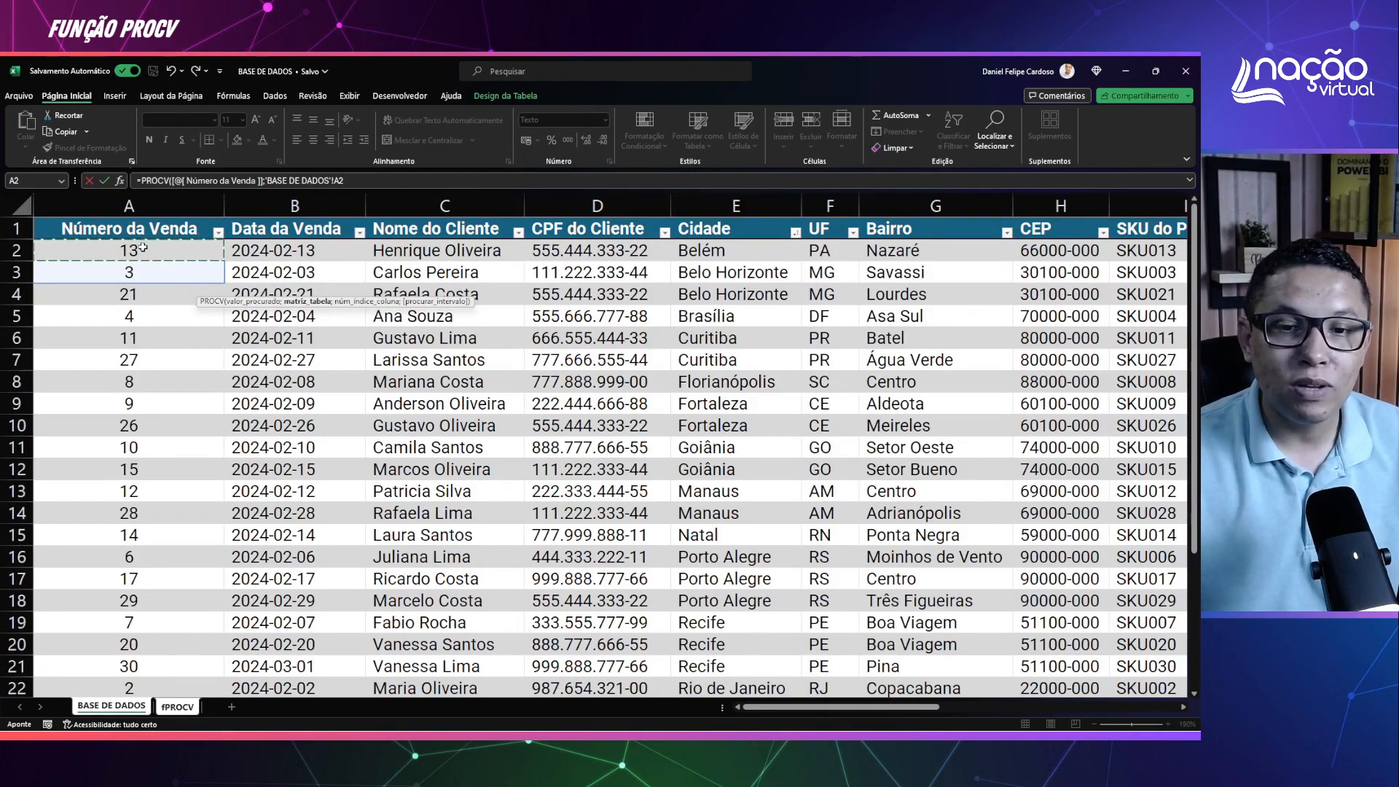
Step: Extend the formula's table range across row 2 from Número da Venda to the Valor Unitário column, ending at L2
{"action": "key", "text": "shift+Right"}
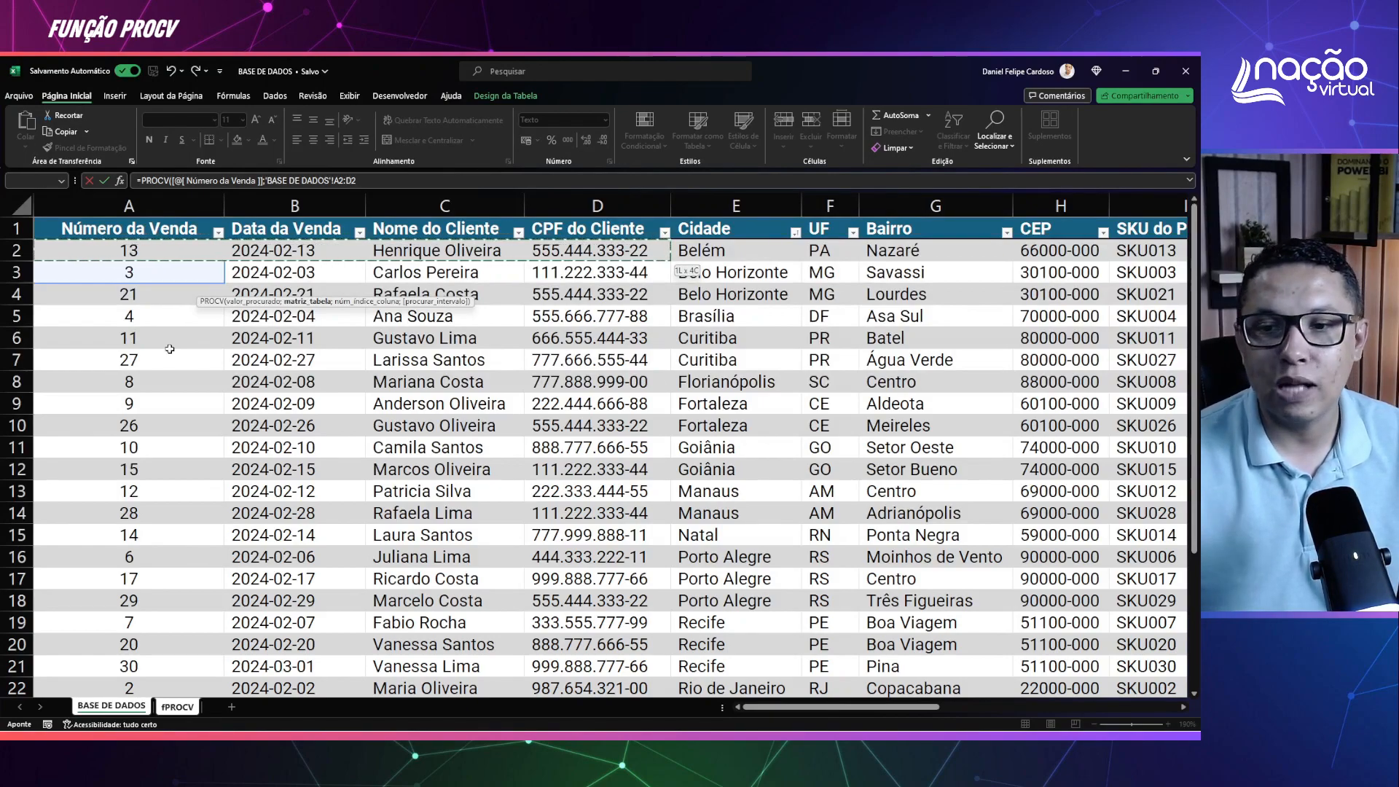
{"action": "key", "text": "shift+Right"}
{"action": "key", "text": "shift+Right"}
{"action": "key", "text": "shift+Right"}
{"action": "key", "text": "shift+Right"}
{"action": "key", "text": "shift+Right"}
{"action": "key", "text": "shift+Right"}
{"action": "key", "text": "shift+Right"}
{"action": "key", "text": "shift+Right"}
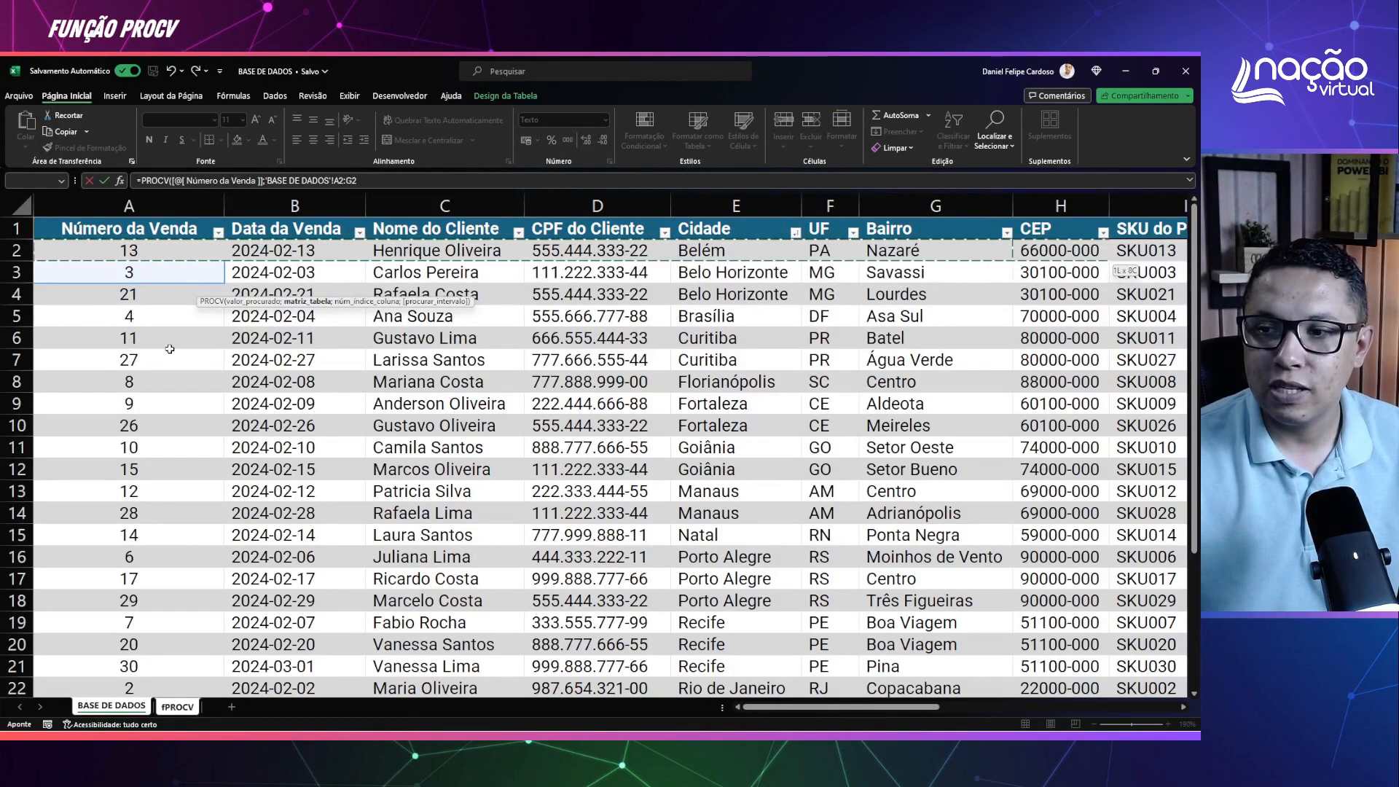
{"action": "key", "text": "shift+Left"}
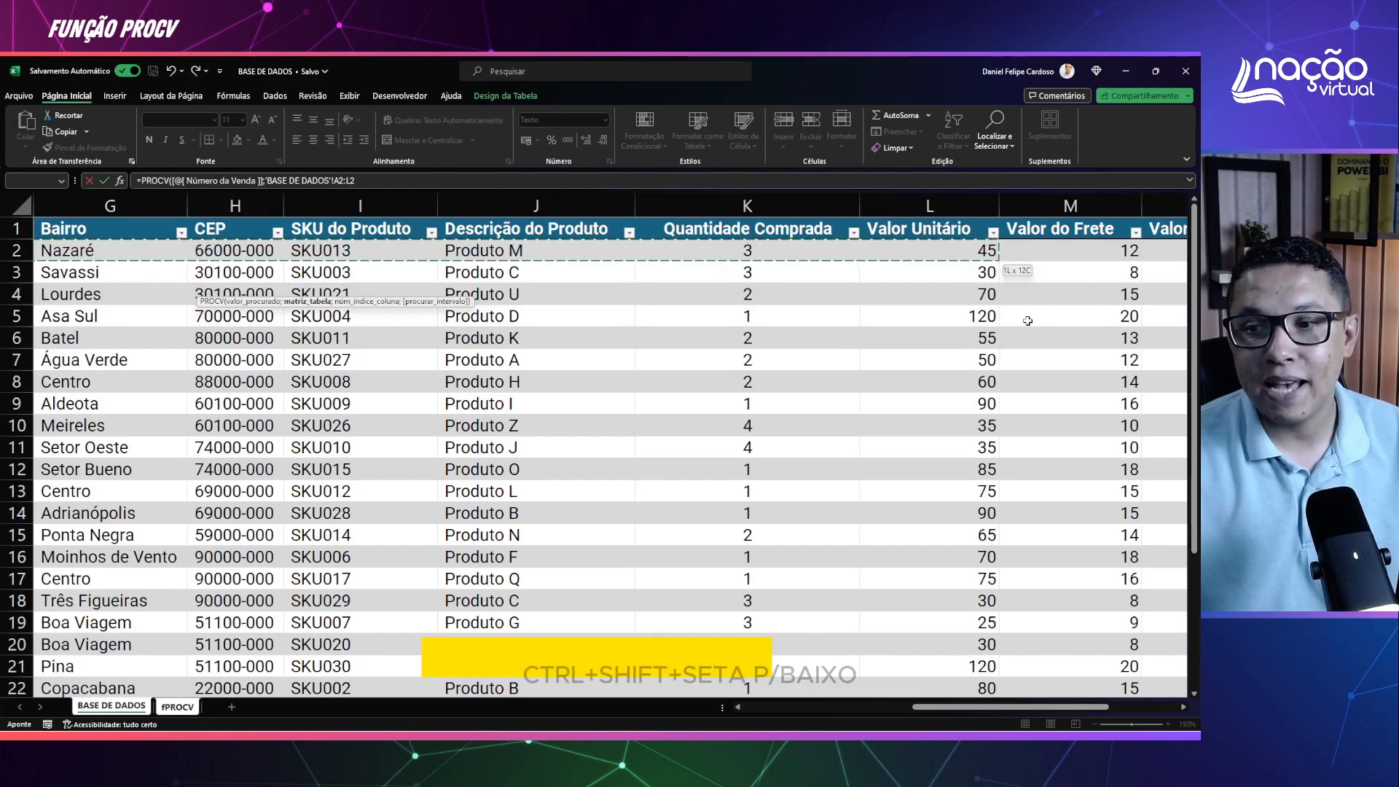
Step: Extend the table range down to the last record and across to Valor Total da Venda so it covers all of Tabela1
{"action": "key", "text": "ctrl+shift+Down"}
{"action": "key", "text": "ctrl+shift+Down"}
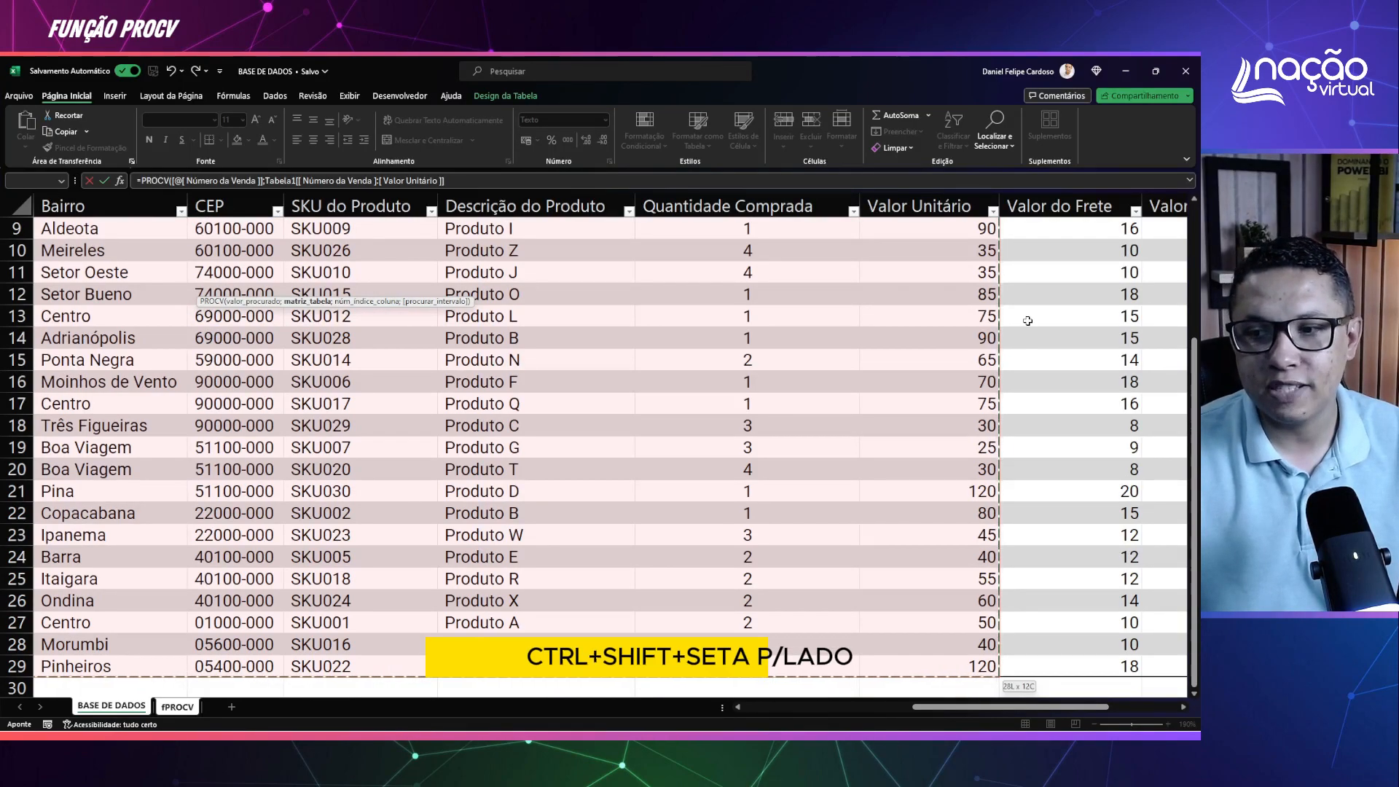
{"action": "key", "text": "ctrl+shift+Right"}
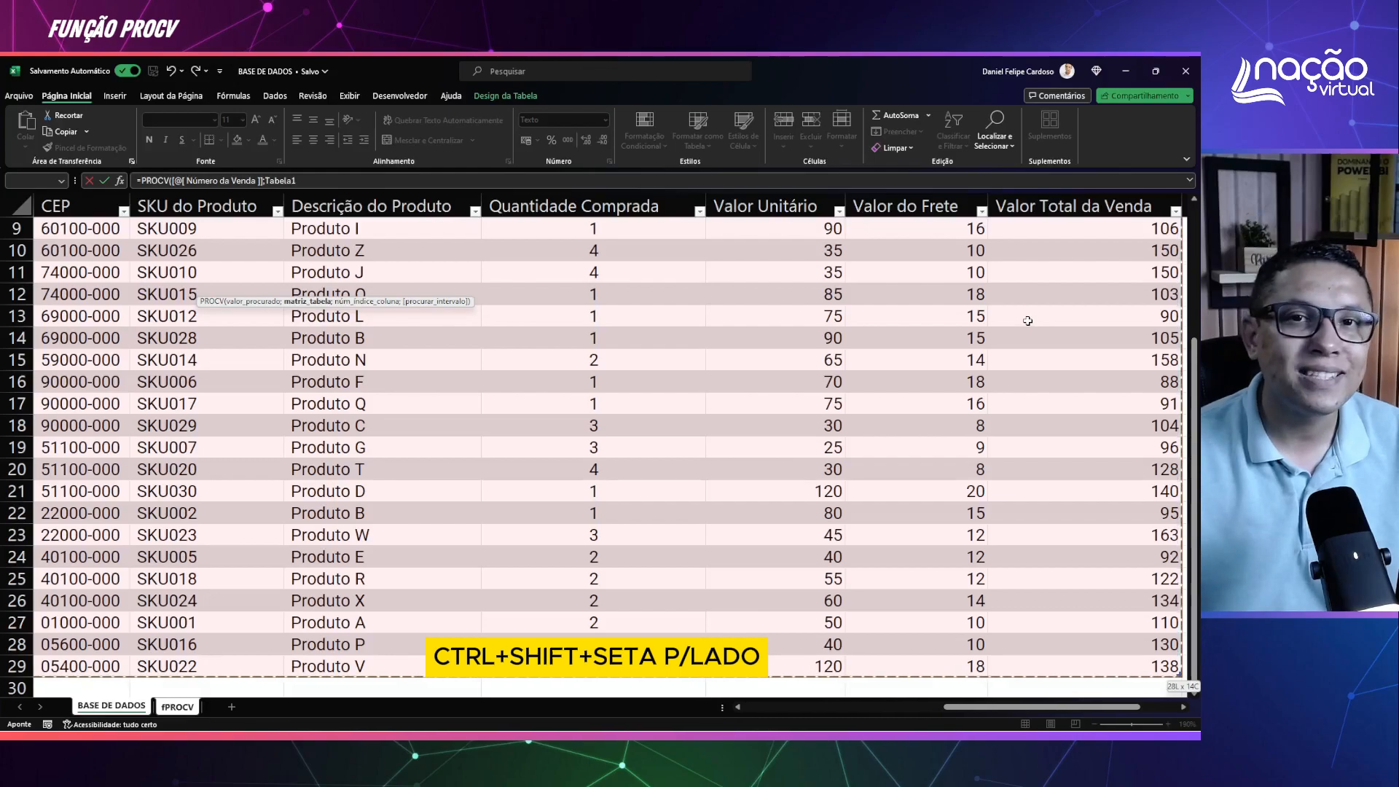
Step: Complete the PROCV formula with column index 12 and 0 for an exact match, and enter it in B3
{"action": "type", "text": ";12"}
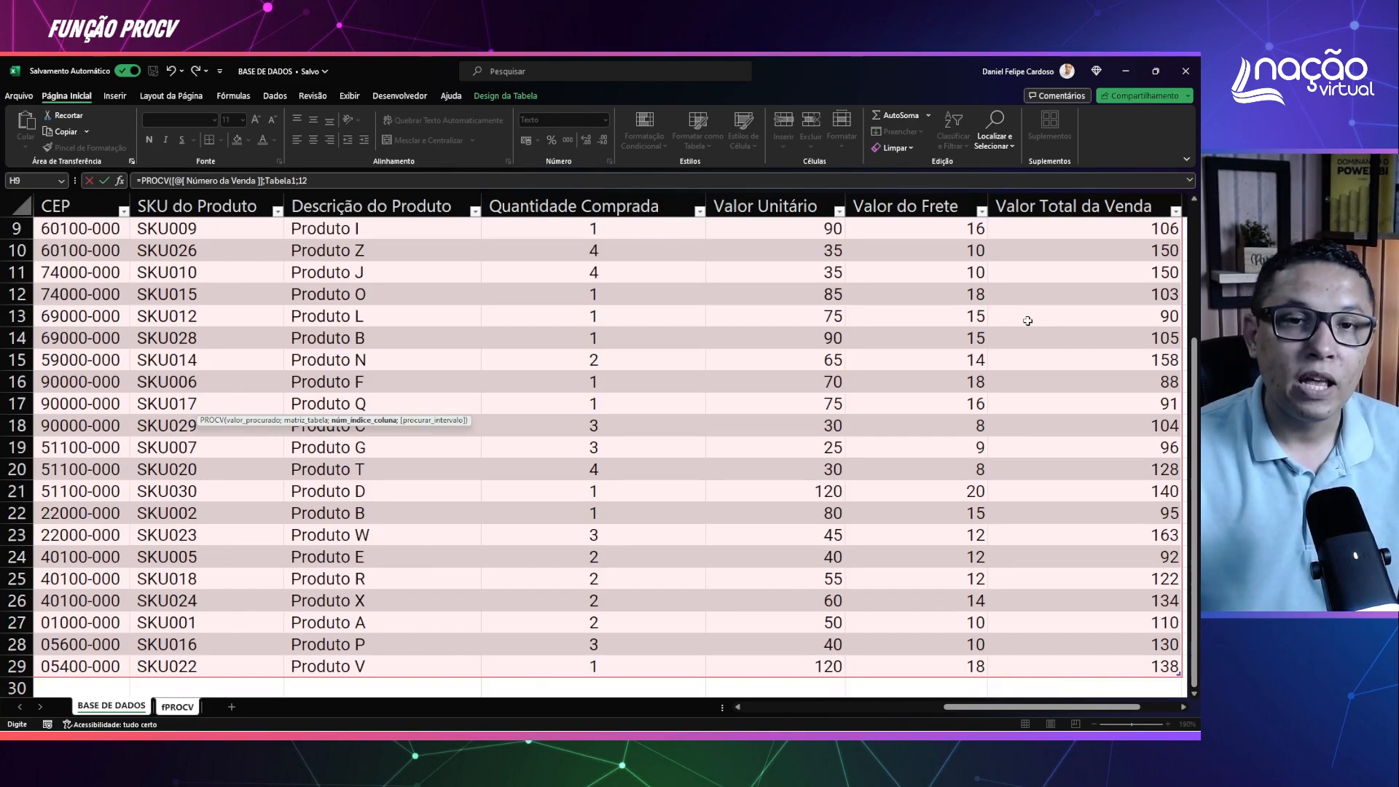
{"action": "type", "text": ";1"}
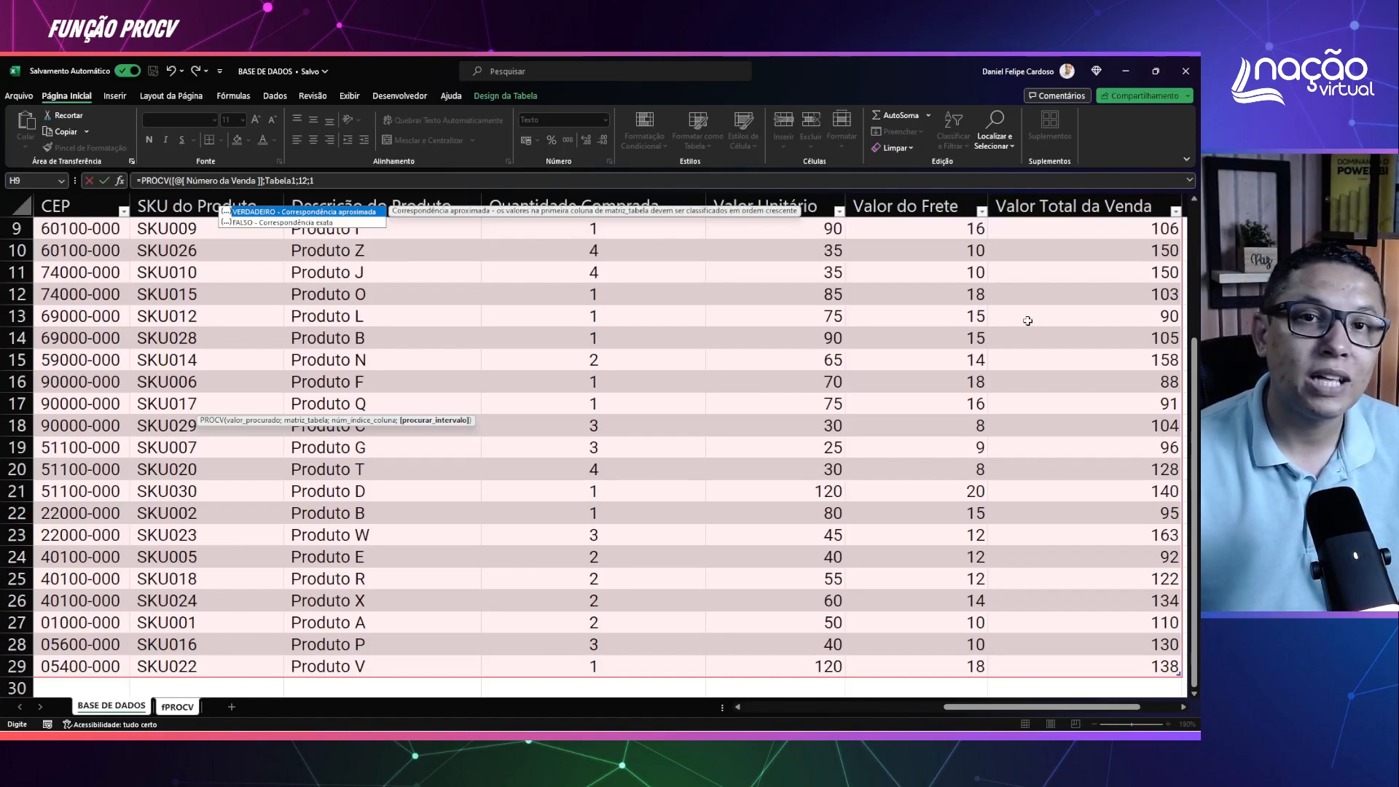
{"action": "key", "text": "BackSpace"}
{"action": "type", "text": "0"}
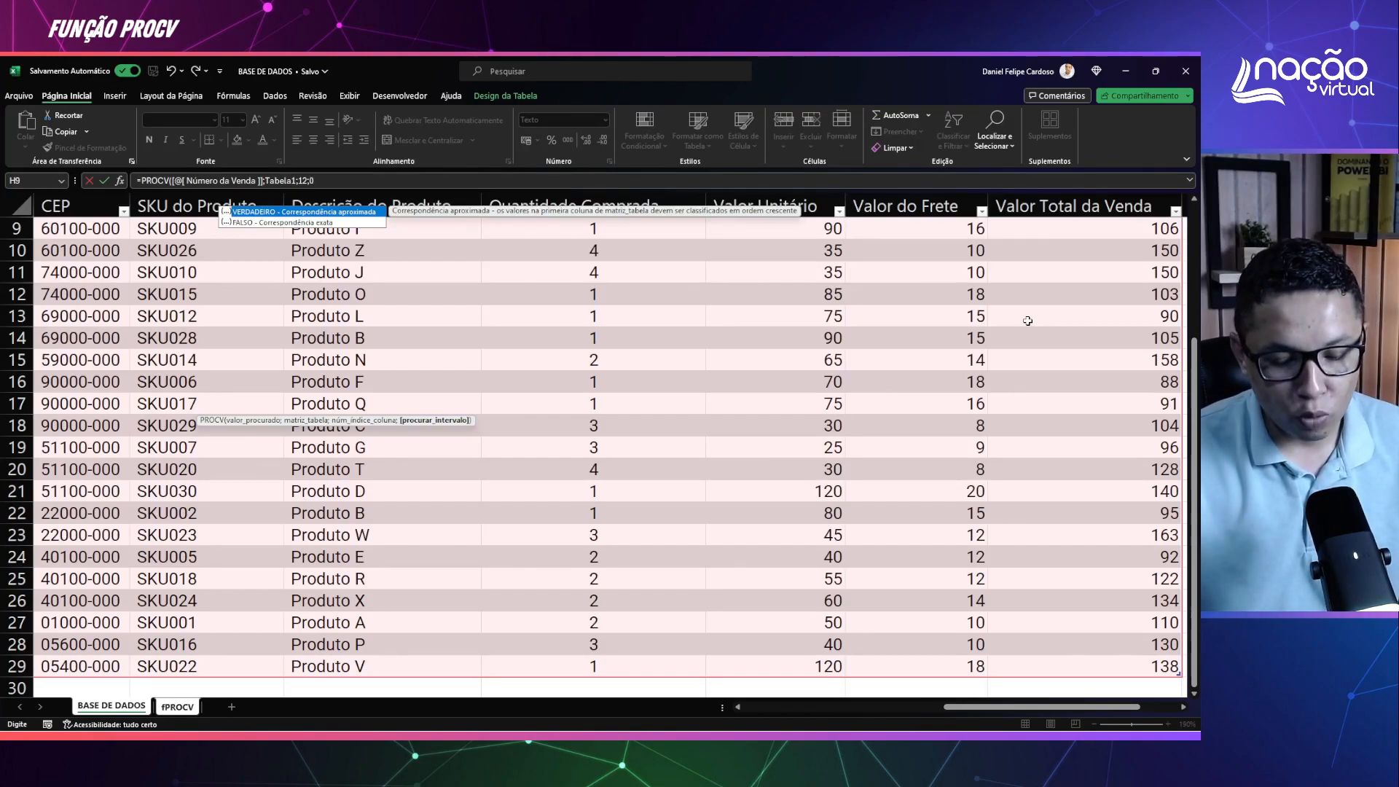
{"action": "key", "text": "Escape"}
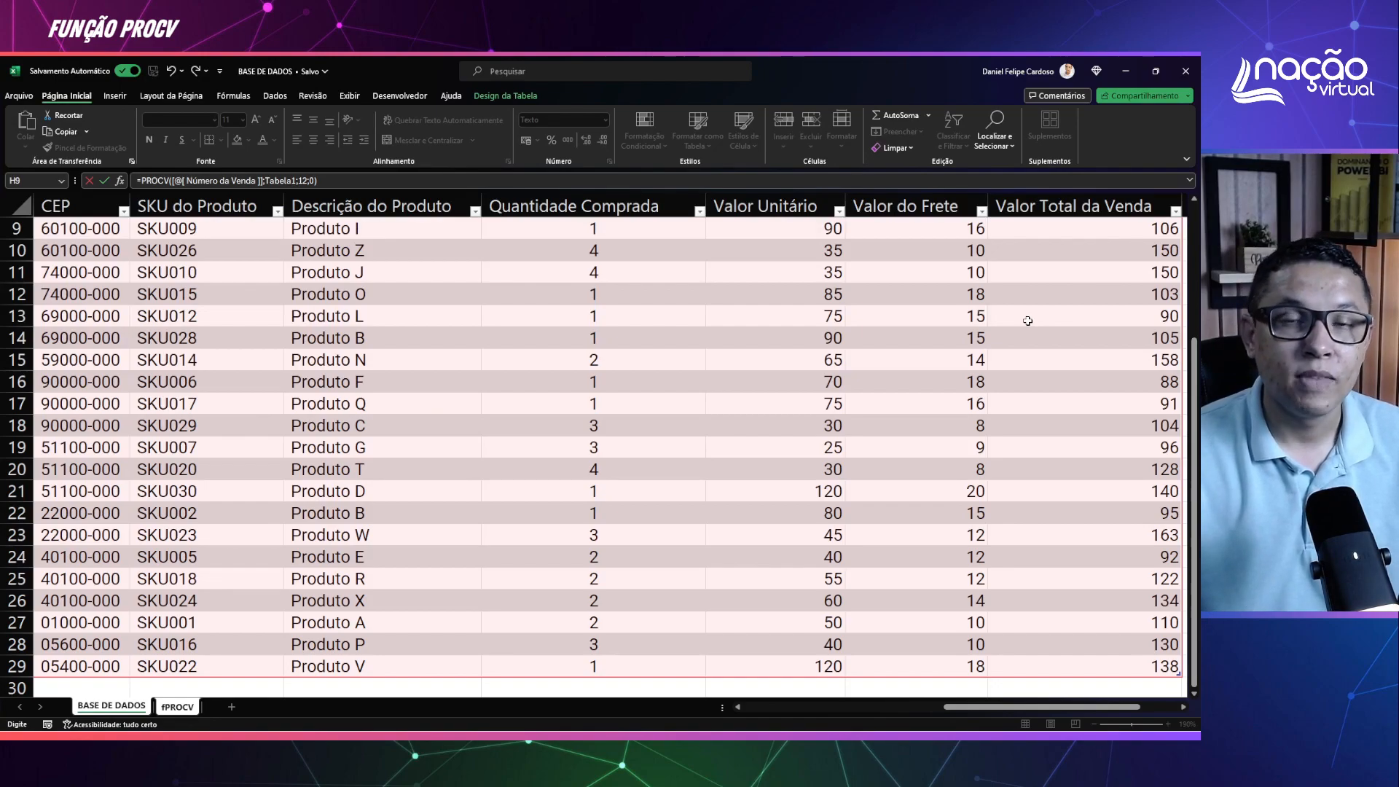
{"action": "key", "text": "Return"}
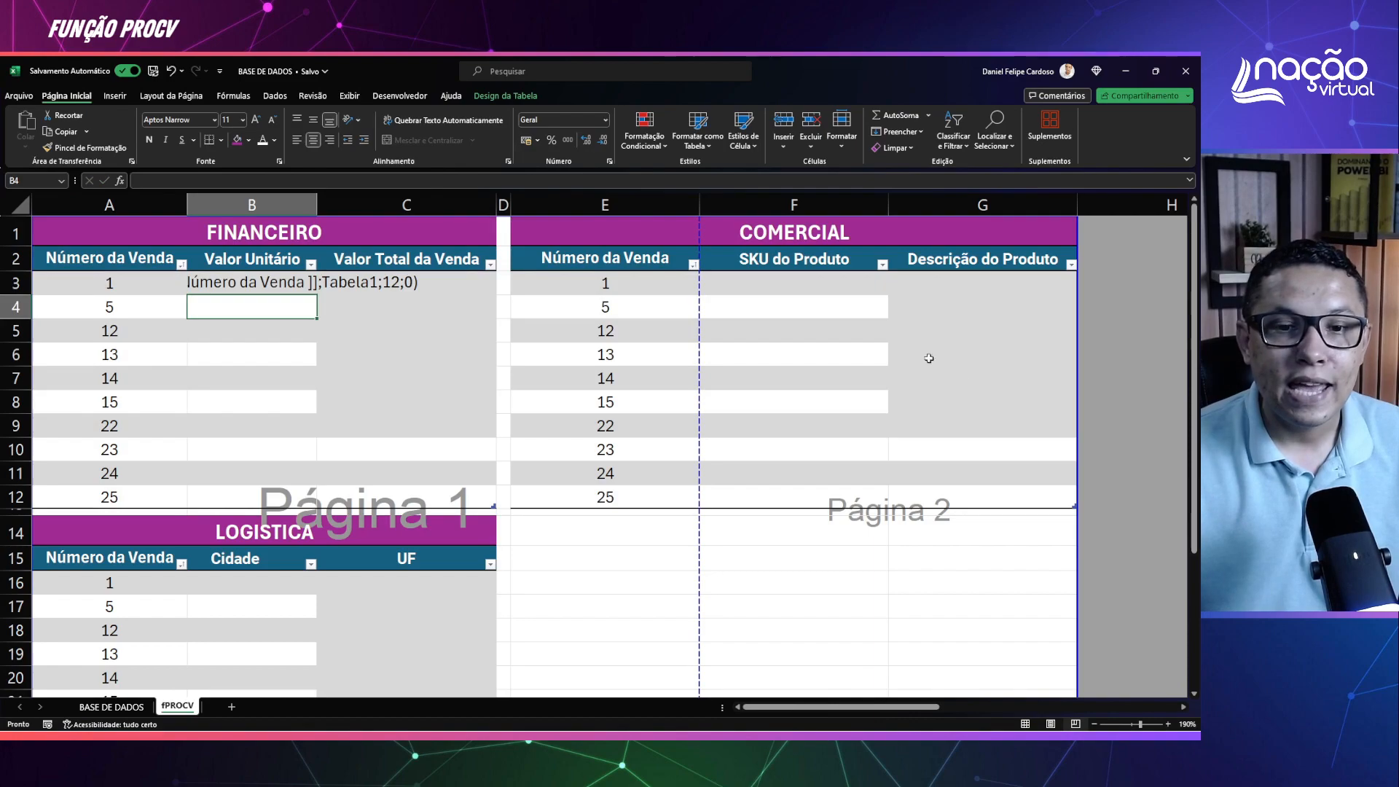
Step: Set cell B3's number format to Geral and re-enter its PROCV formula so it calculates down the Valor Unitário column
{"action": "left_click", "coordinate": [236, 284]}
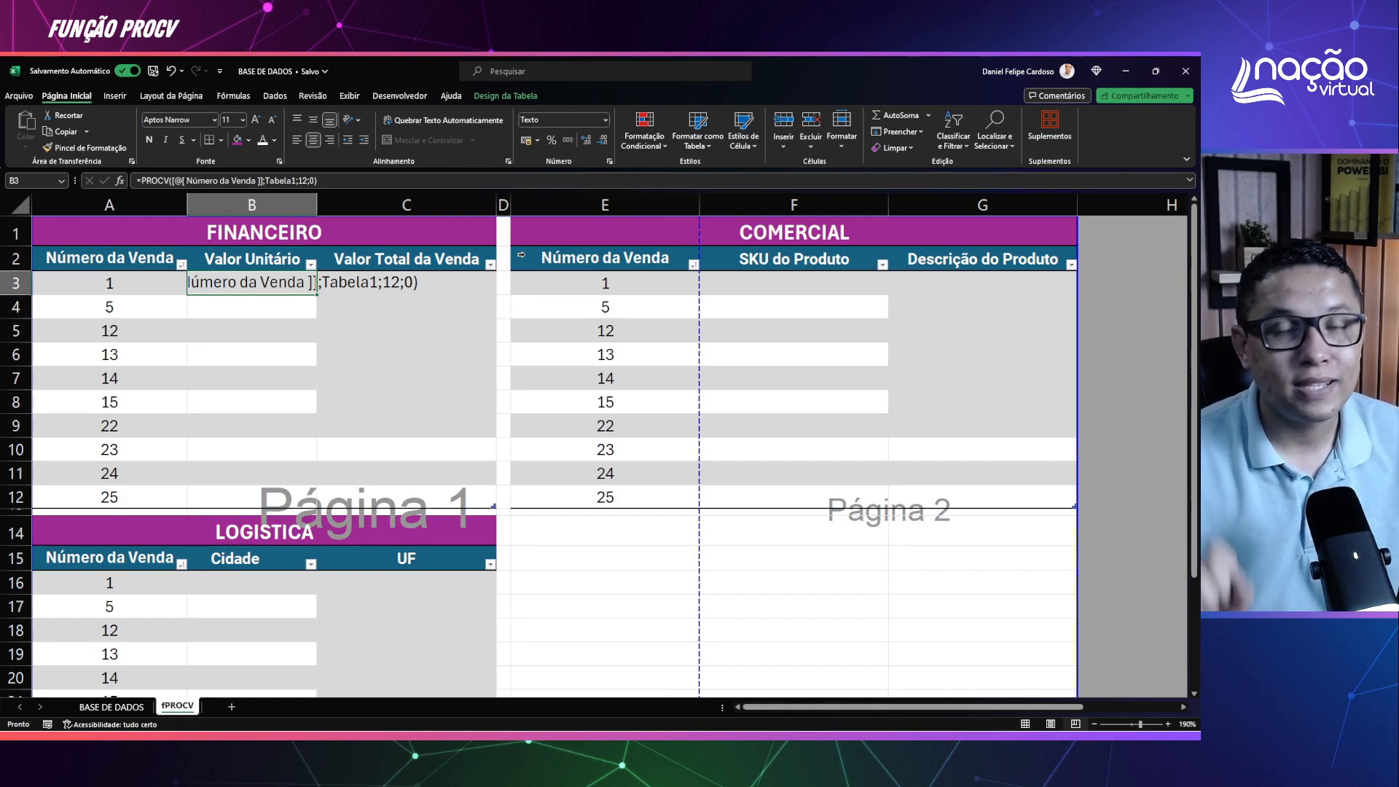
{"action": "left_click", "coordinate": [604, 120]}
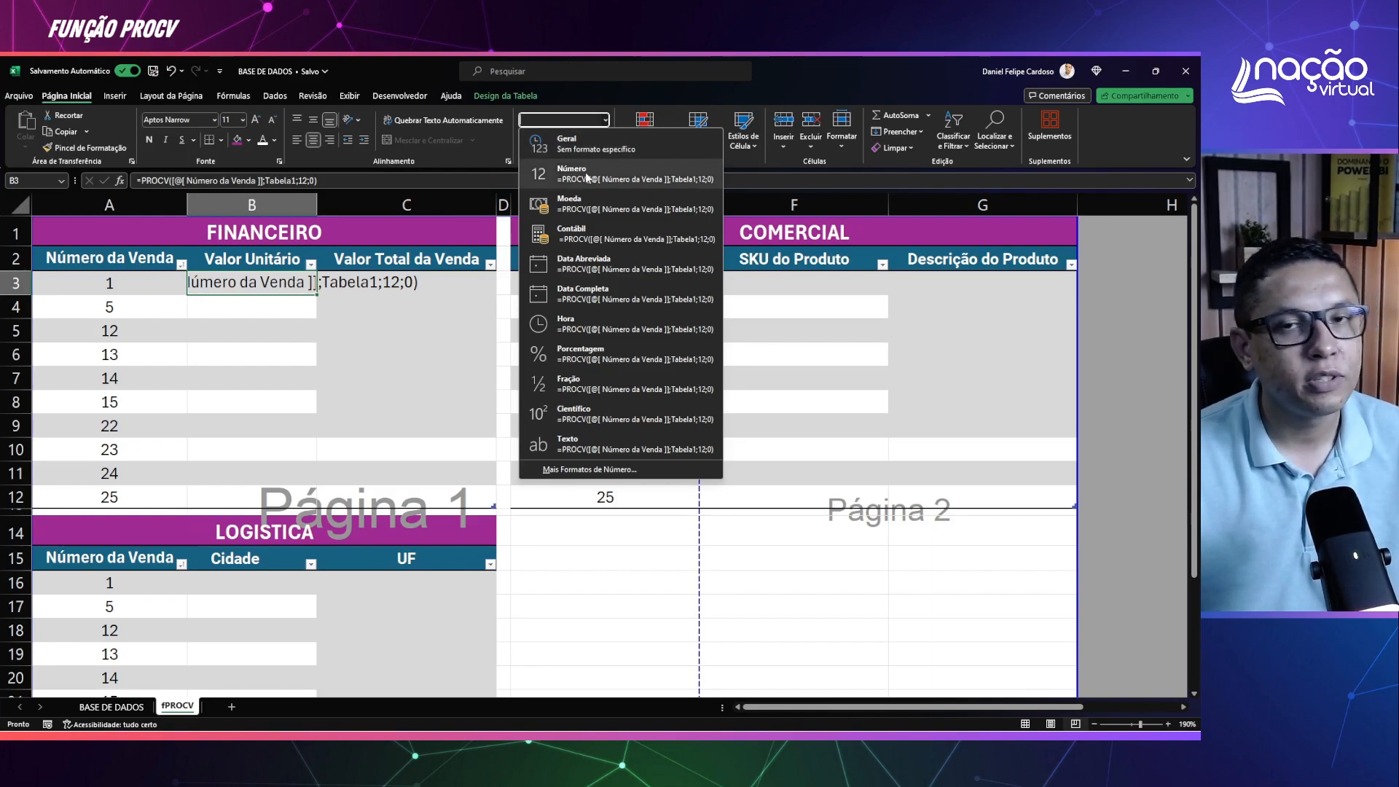
{"action": "left_click", "coordinate": [599, 145]}
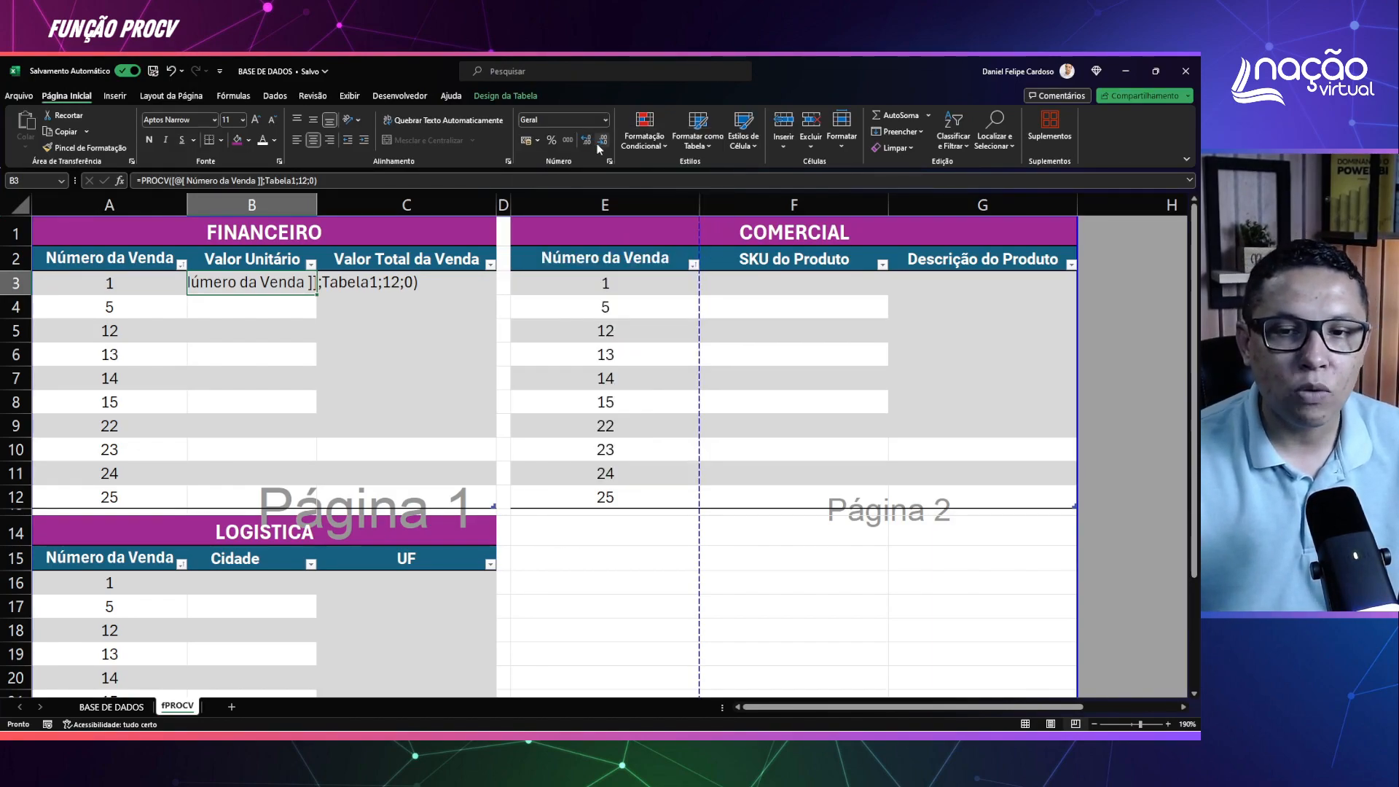
{"action": "left_click", "coordinate": [339, 181]}
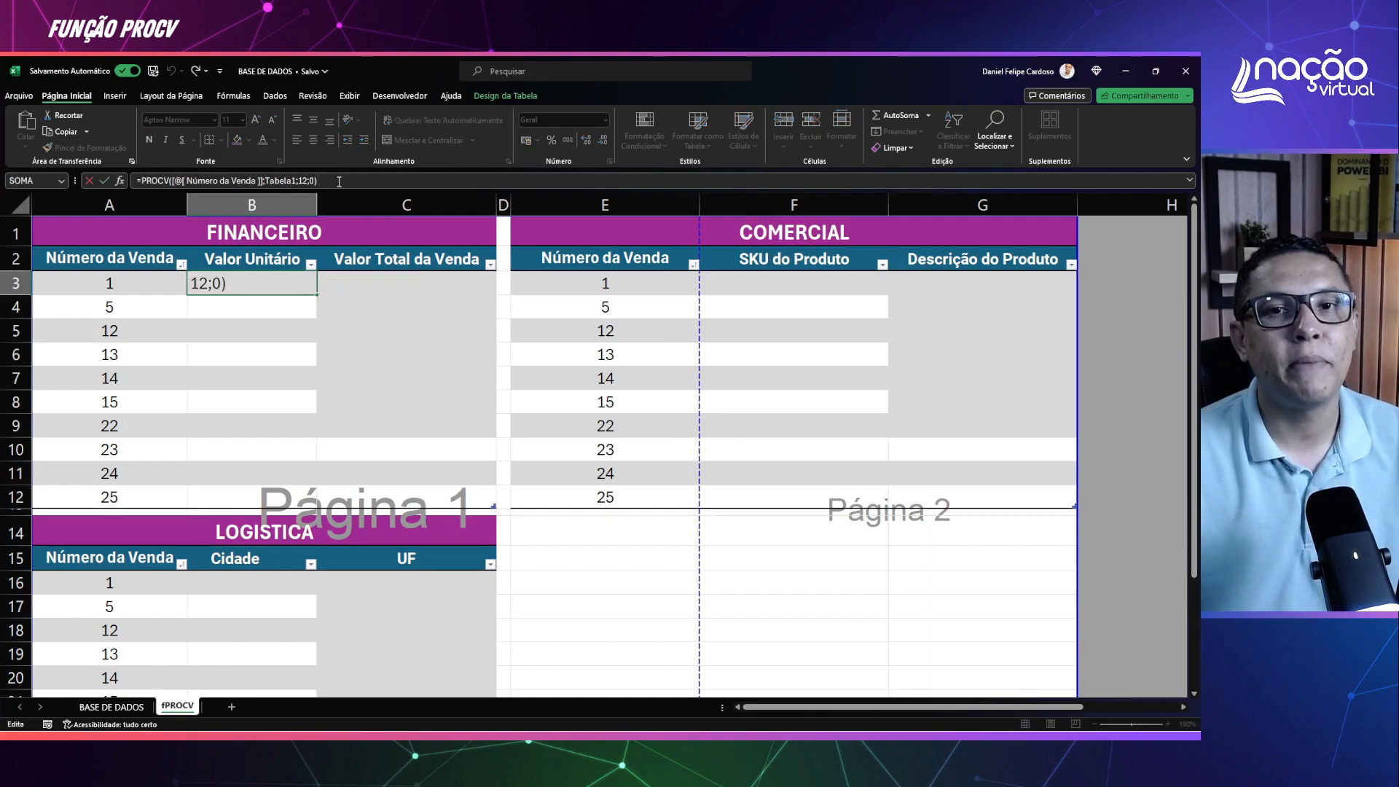
{"action": "key", "text": "Return"}
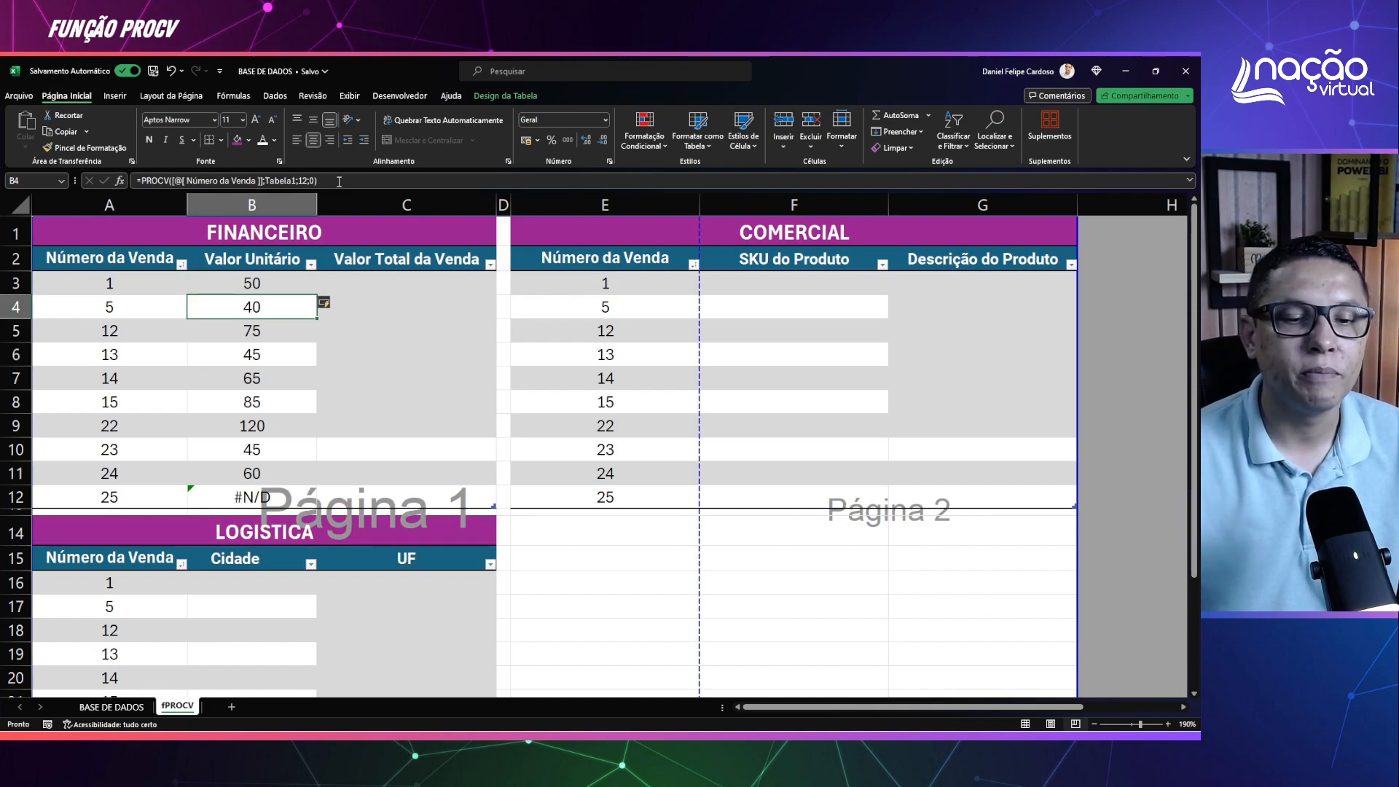
Step: Apply the Contábil number format to the FINANCEIRO table's Valor Unitário and Valor Total da Venda cells, B3:C12
{"action": "left_click_drag", "start_coordinate": [249, 282], "coordinate": [268, 502]}
{"action": "left_click", "coordinate": [420, 423]}
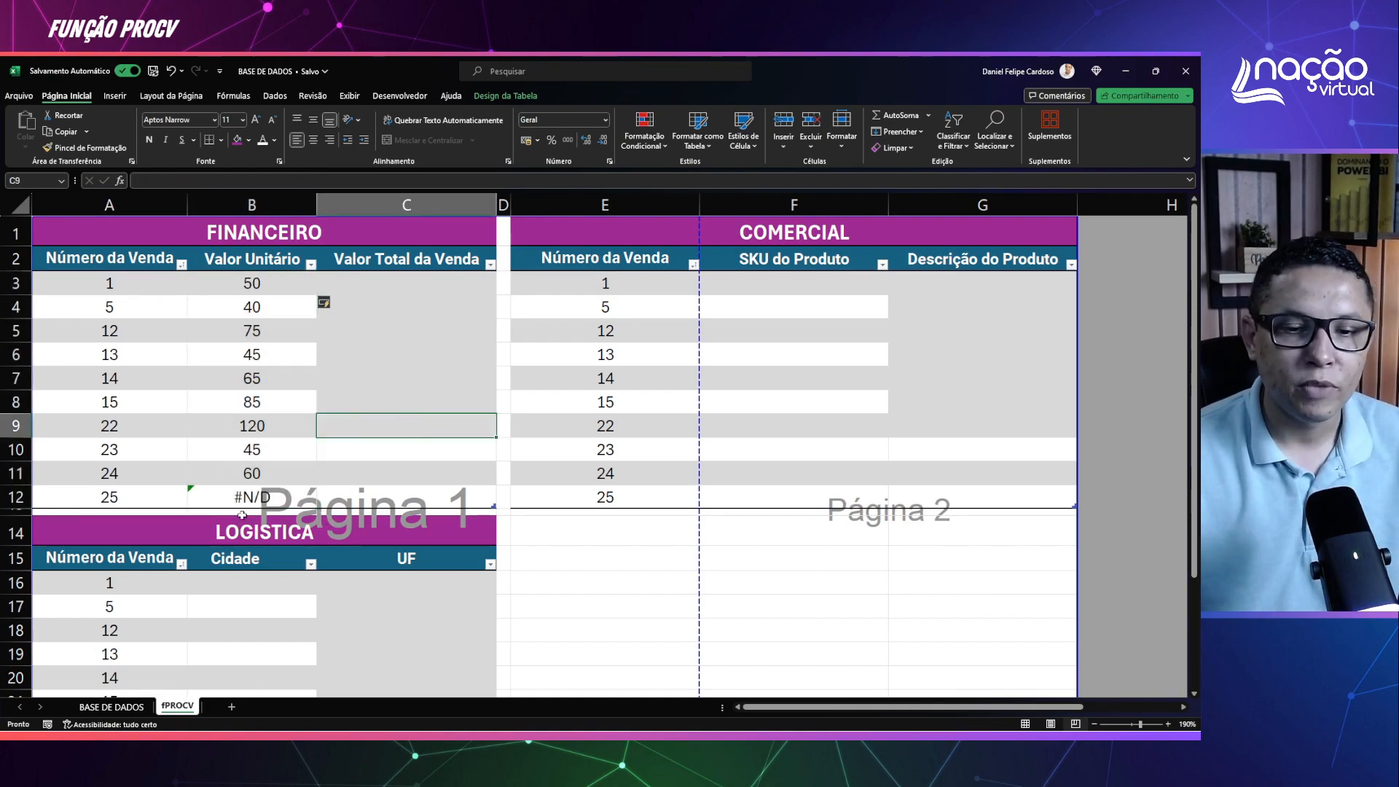
{"action": "left_click", "coordinate": [239, 500]}
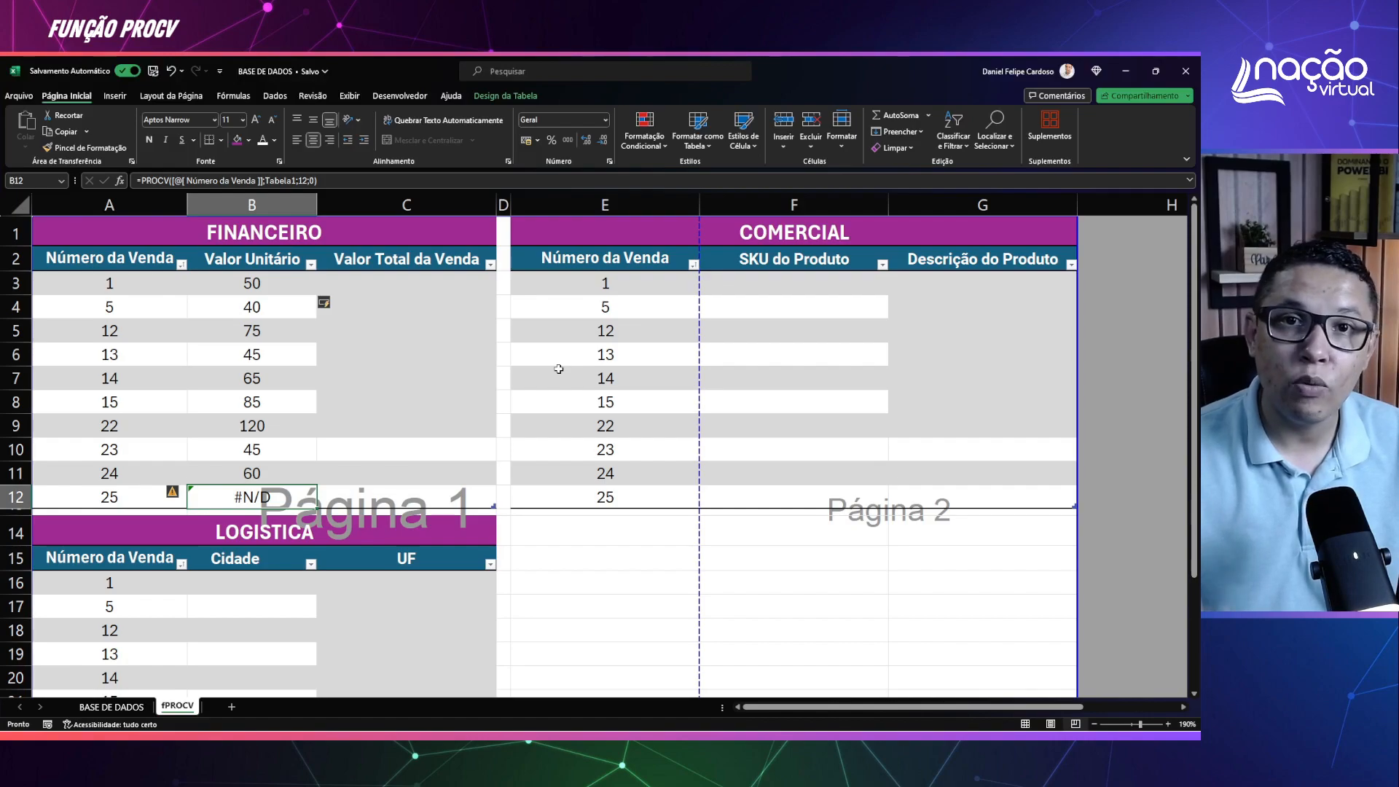
{"action": "key", "text": "ctrl+Up"}
{"action": "key", "text": "Down"}
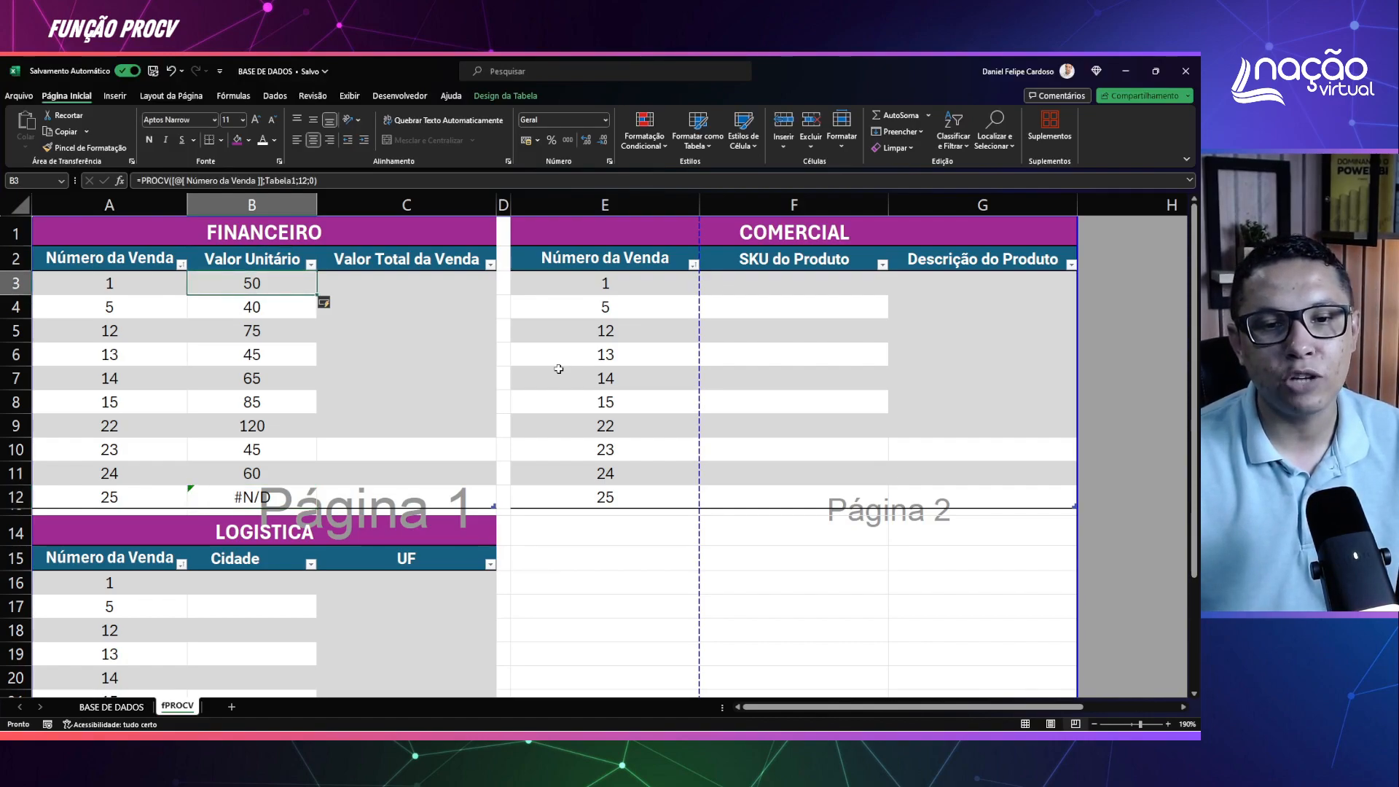
{"action": "key", "text": "ctrl+shift+Down"}
{"action": "key", "text": "shift+Right"}
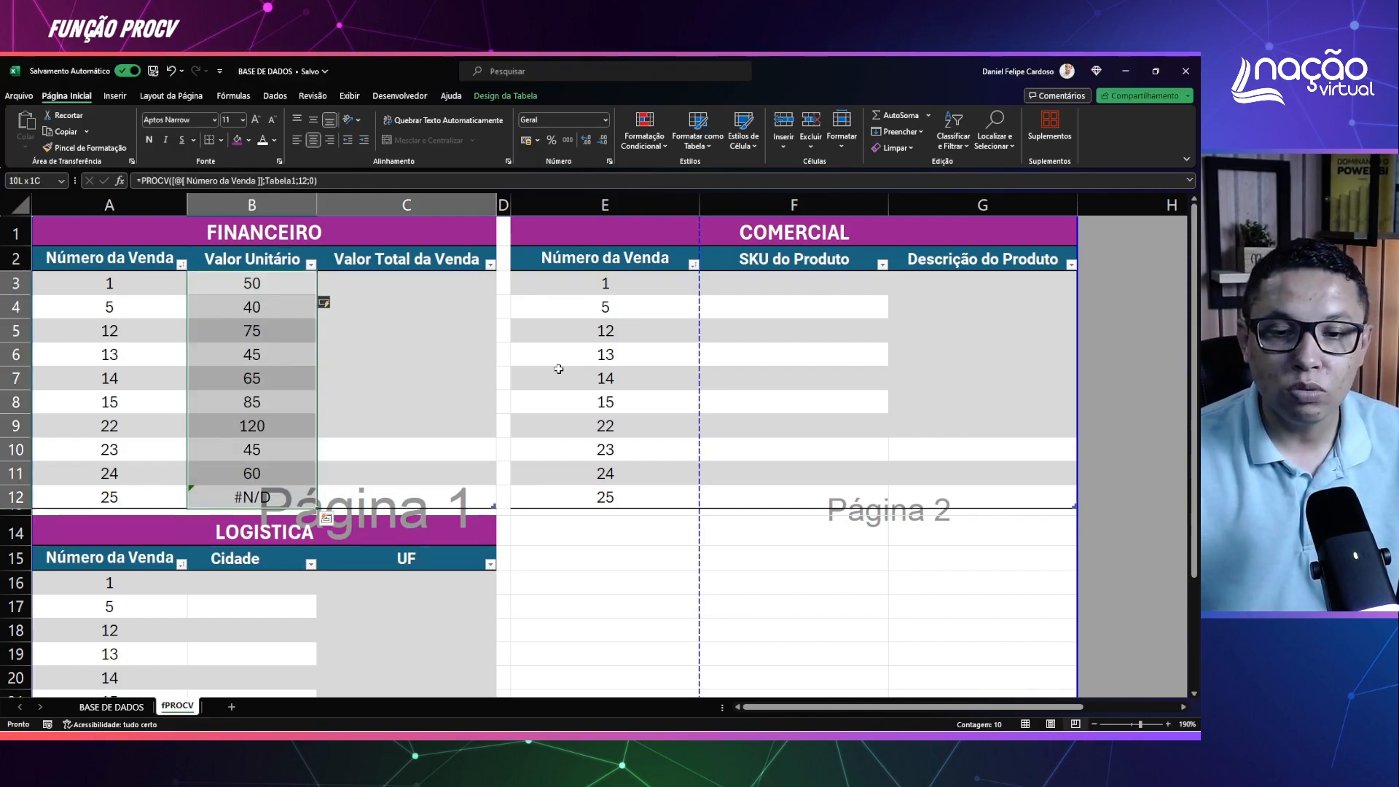
{"action": "left_click", "coordinate": [605, 120]}
{"action": "left_click", "coordinate": [595, 240]}
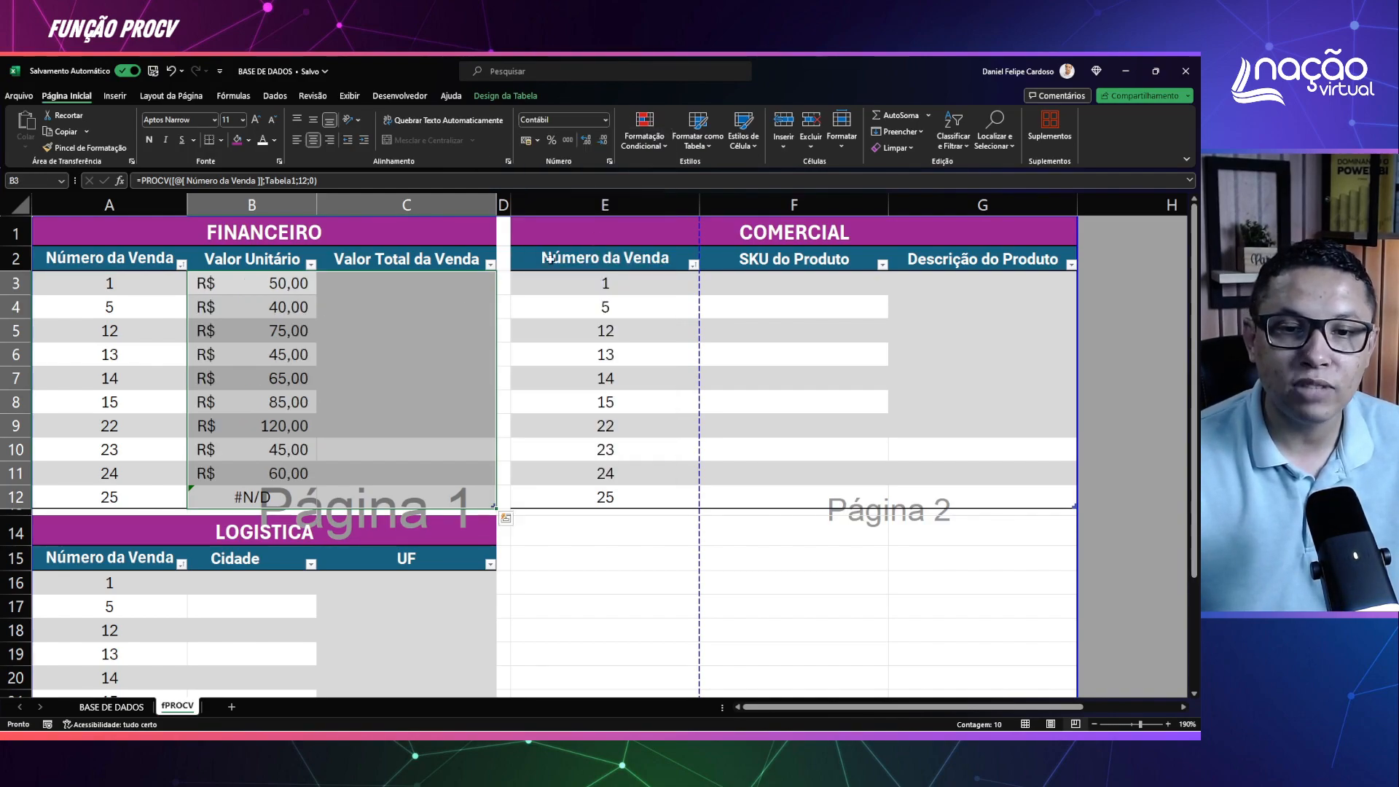
Step: Sort BASE DE DADOS by Número da Venda in ascending order and check whether sale number 25 exists there
{"action": "left_click_drag", "start_coordinate": [383, 348], "coordinate": [383, 342]}
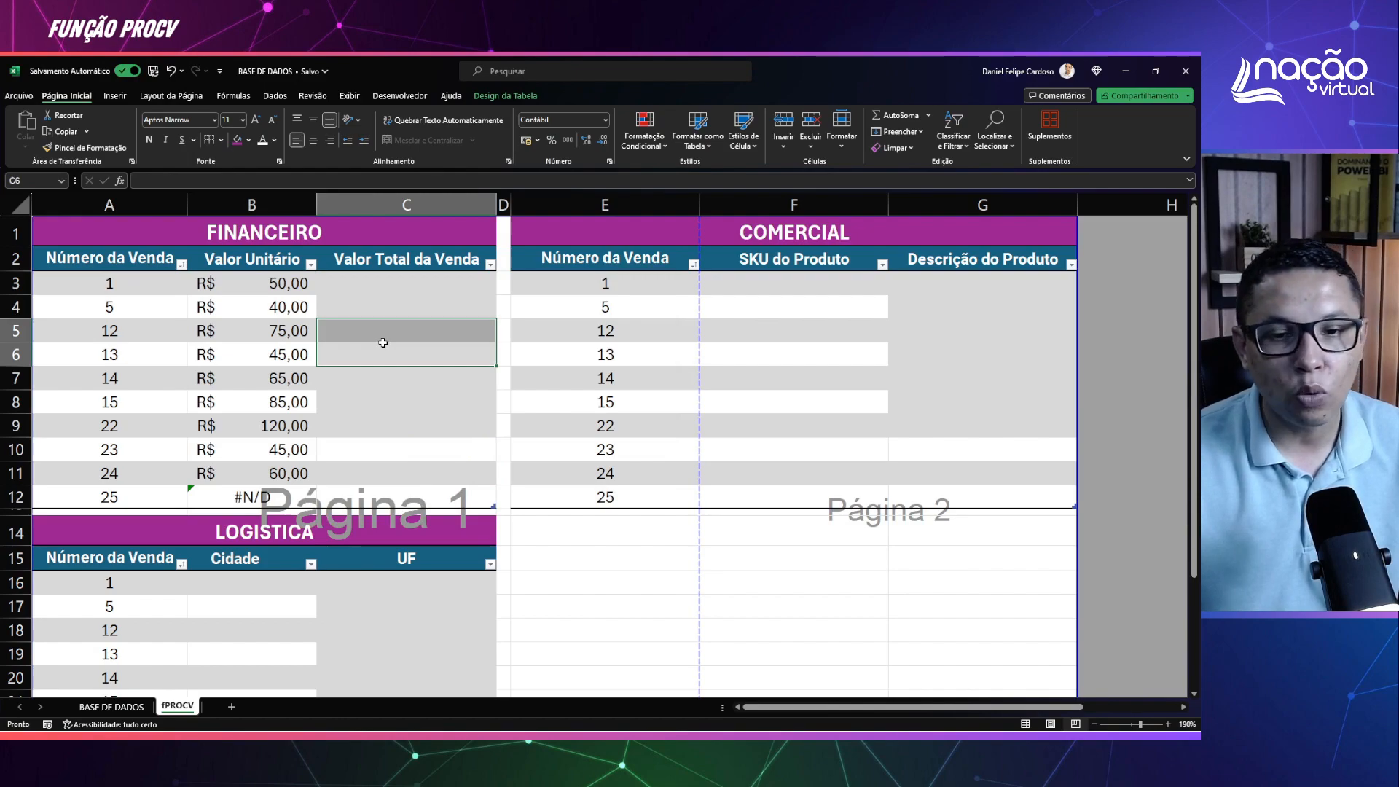
{"action": "key", "text": "Left"}
{"action": "key", "text": "ctrl+Down"}
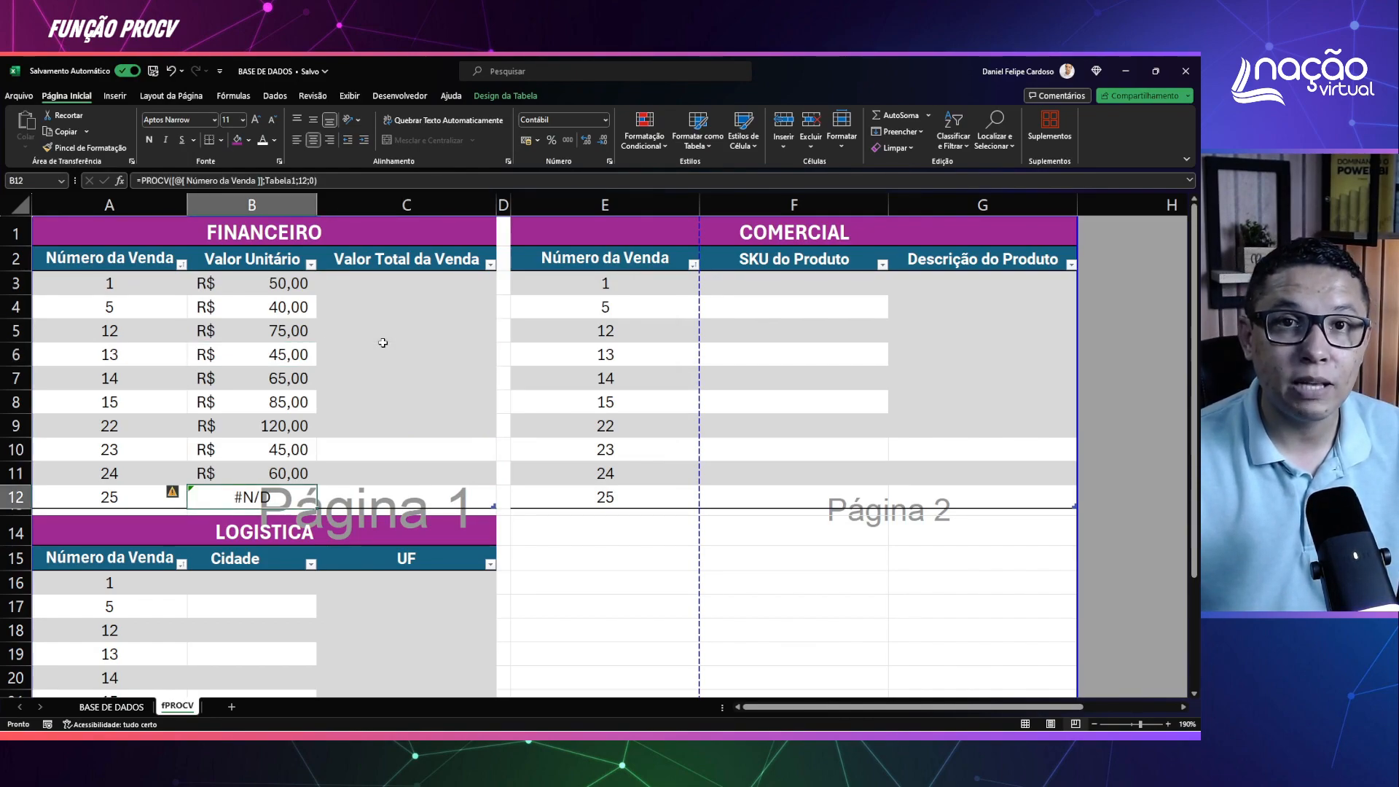
{"action": "key", "text": "Left"}
{"action": "key", "text": "ctrl+c"}
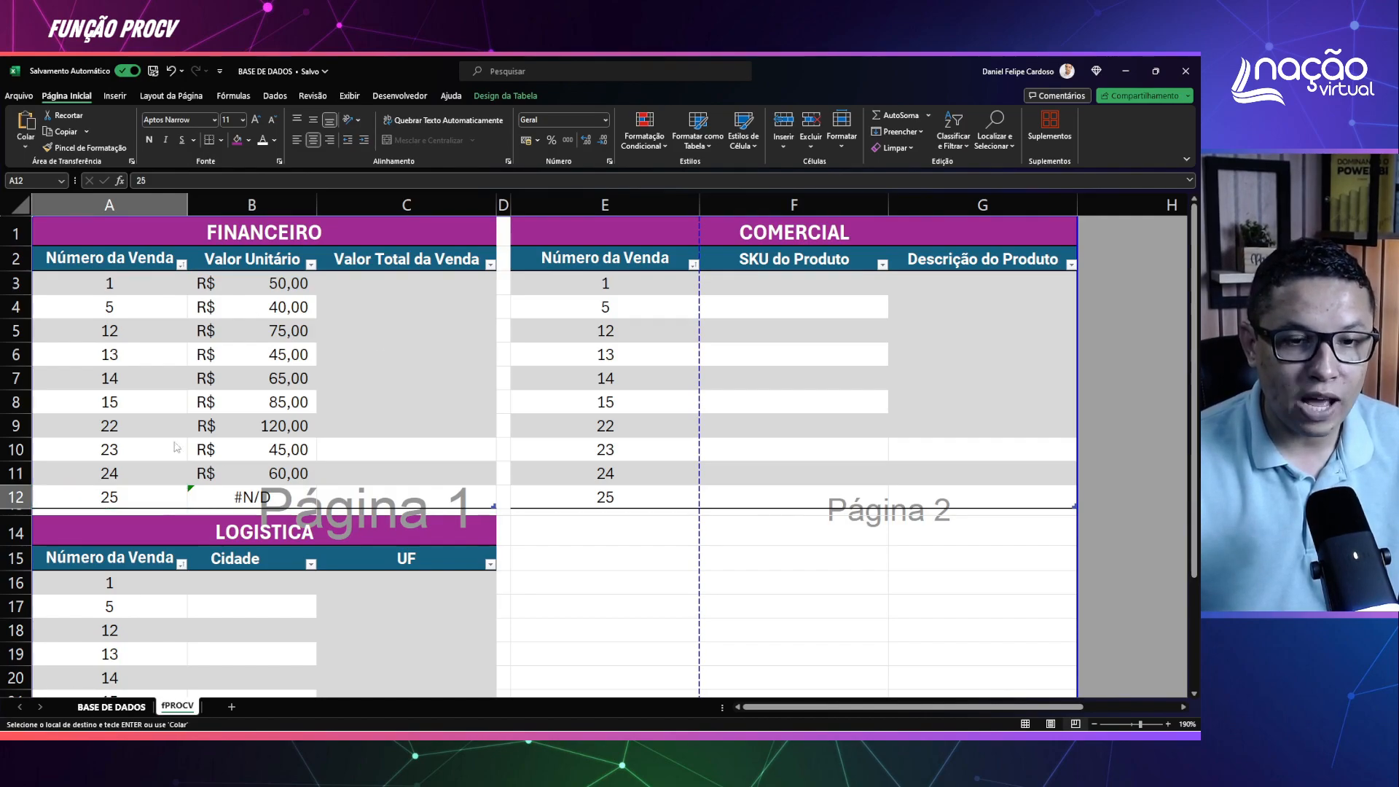
{"action": "key", "text": "ctrl+Page_Up"}
{"action": "left_click", "coordinate": [121, 438]}
{"action": "key", "text": "ctrl+Home"}
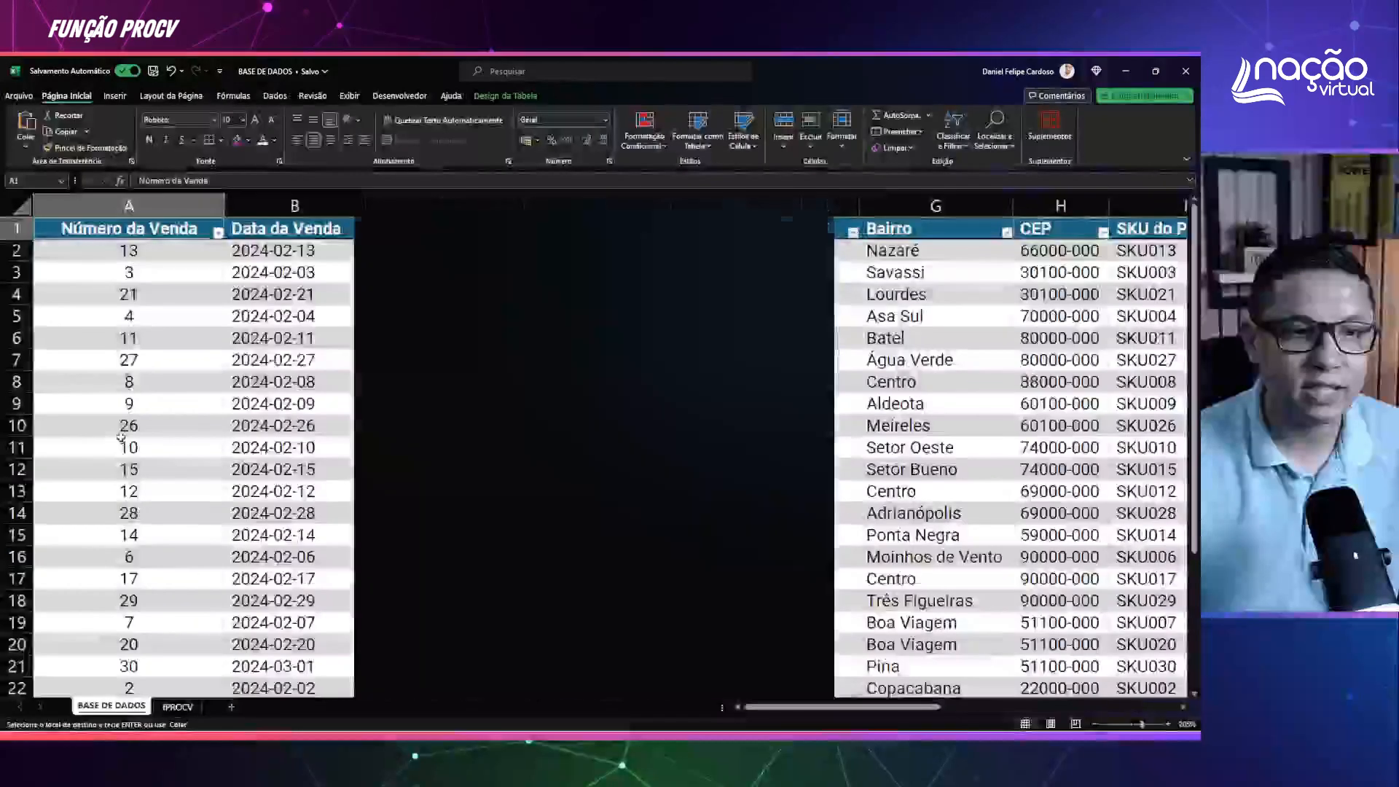
{"action": "left_click", "coordinate": [217, 232]}
{"action": "left_click", "coordinate": [172, 250]}
{"action": "scroll", "coordinate": [170, 361], "scroll_direction": "down", "scroll_amount": 9}
{"action": "scroll", "coordinate": [170, 362], "scroll_direction": "up", "scroll_amount": 3}
{"action": "left_click_drag", "start_coordinate": [142, 339], "coordinate": [147, 361]}
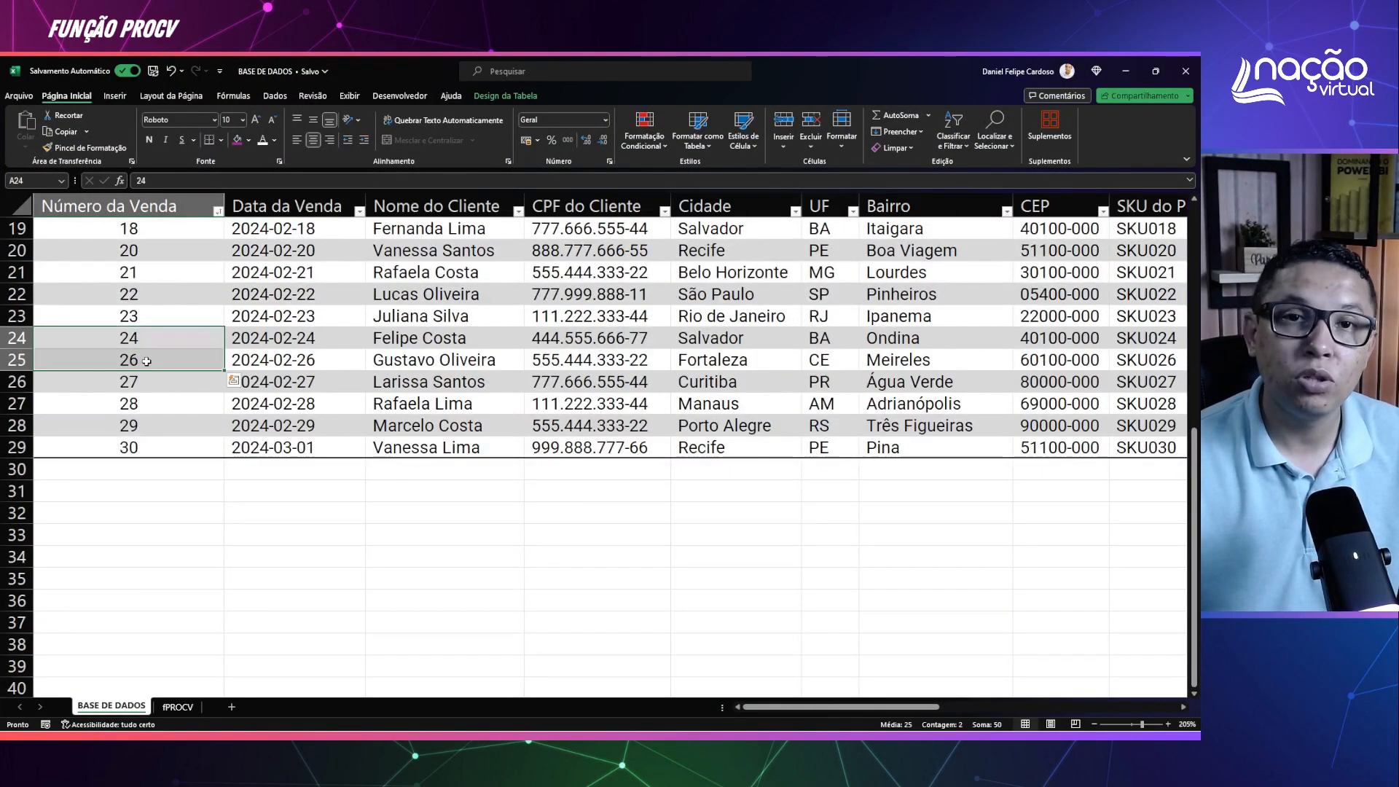
{"action": "left_click", "coordinate": [178, 706]}
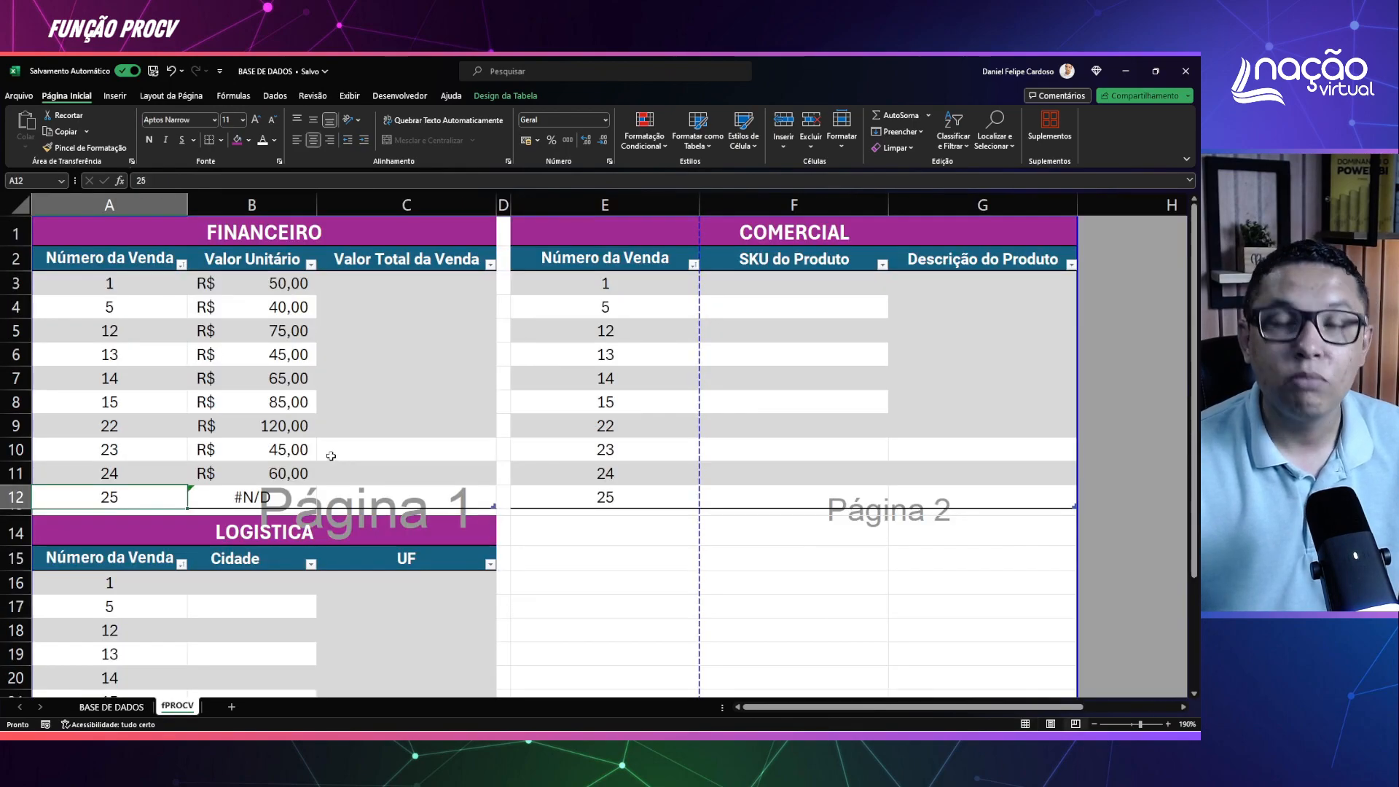
{"action": "left_click", "coordinate": [280, 370]}
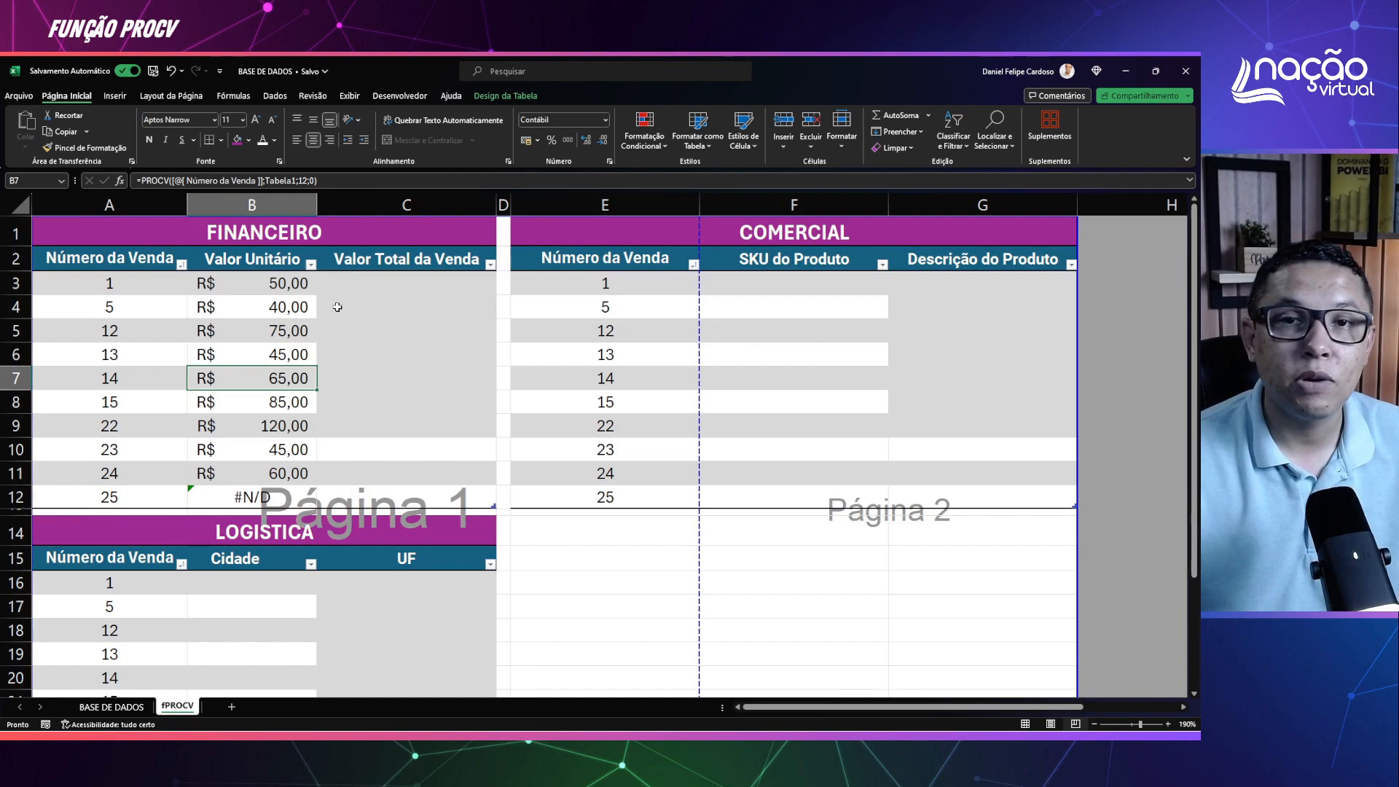
Step: Change the last argument of B3's PROCV formula to 1 for an approximate match and check sale 25's Valor Unitário
{"action": "left_click", "coordinate": [278, 285]}
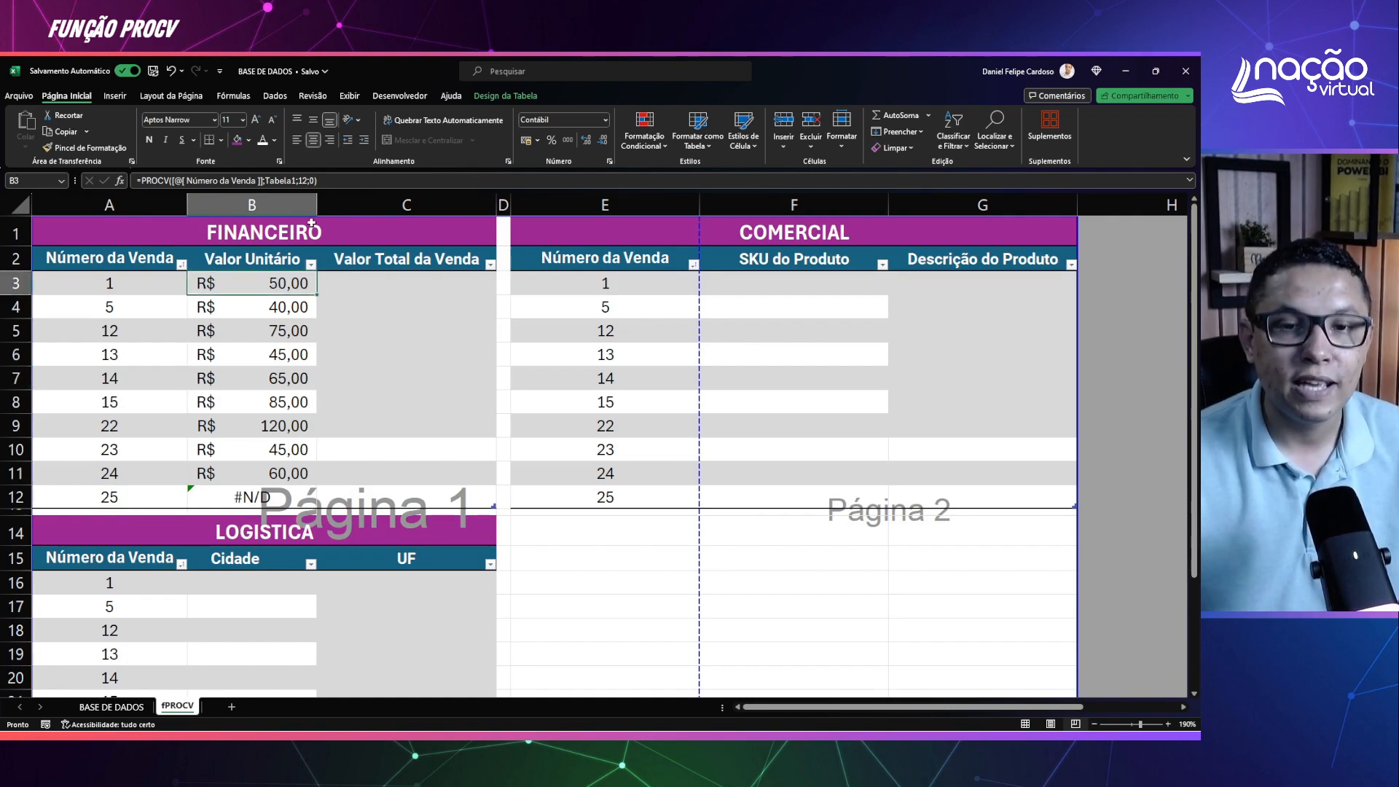
{"action": "left_click", "coordinate": [312, 181]}
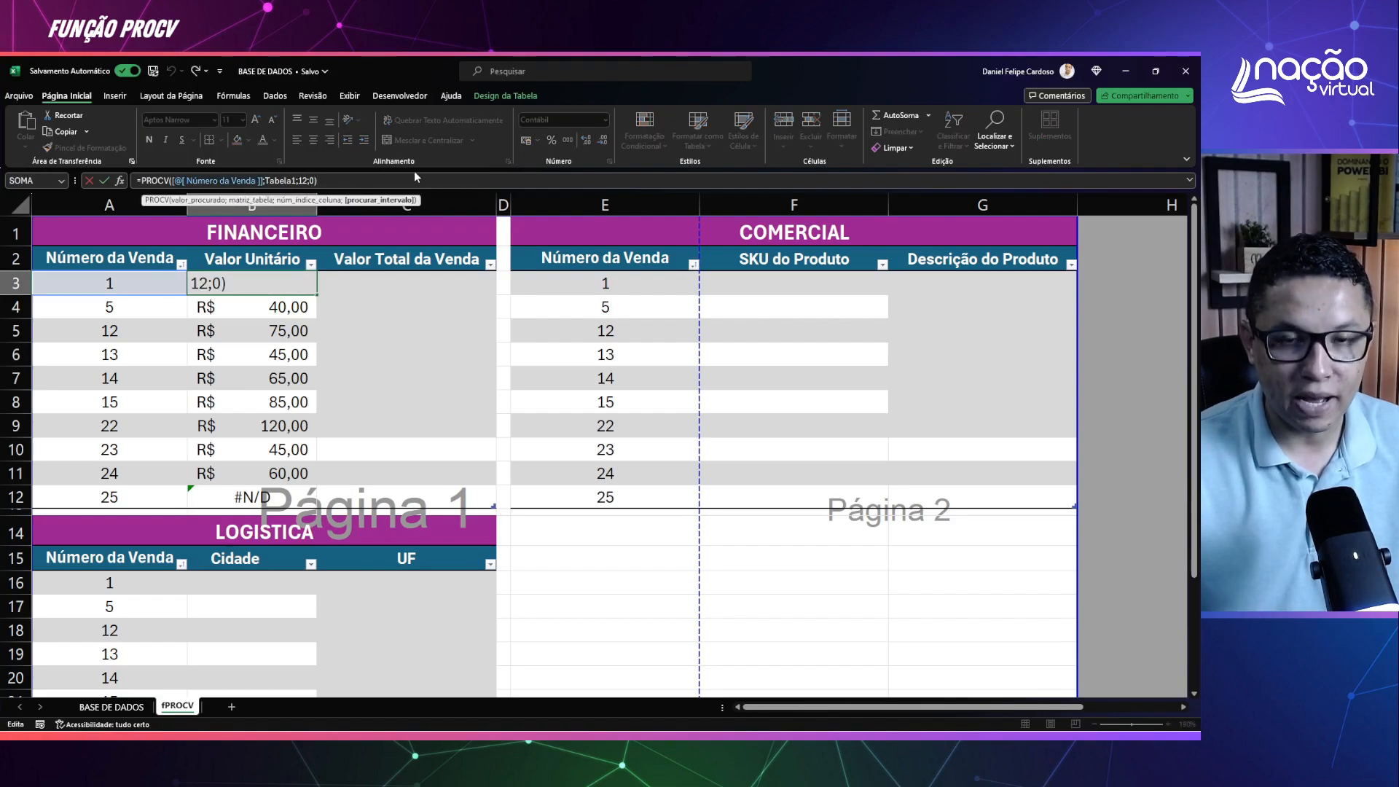
{"action": "key", "text": "BackSpace"}
{"action": "type", "text": "1"}
{"action": "key", "text": "Return"}
{"action": "key", "text": "Up"}
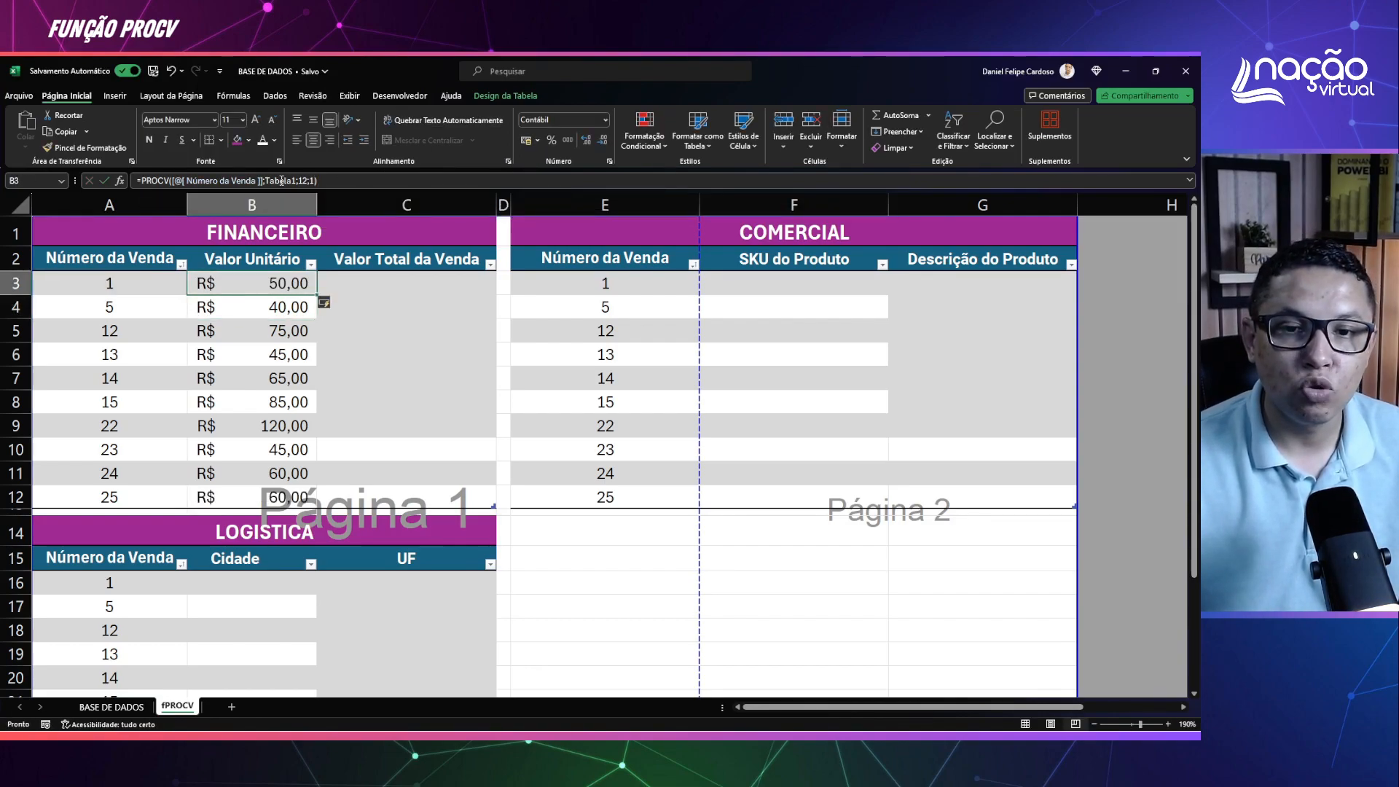
{"action": "left_click", "coordinate": [312, 180]}
{"action": "left_click", "coordinate": [379, 352]}
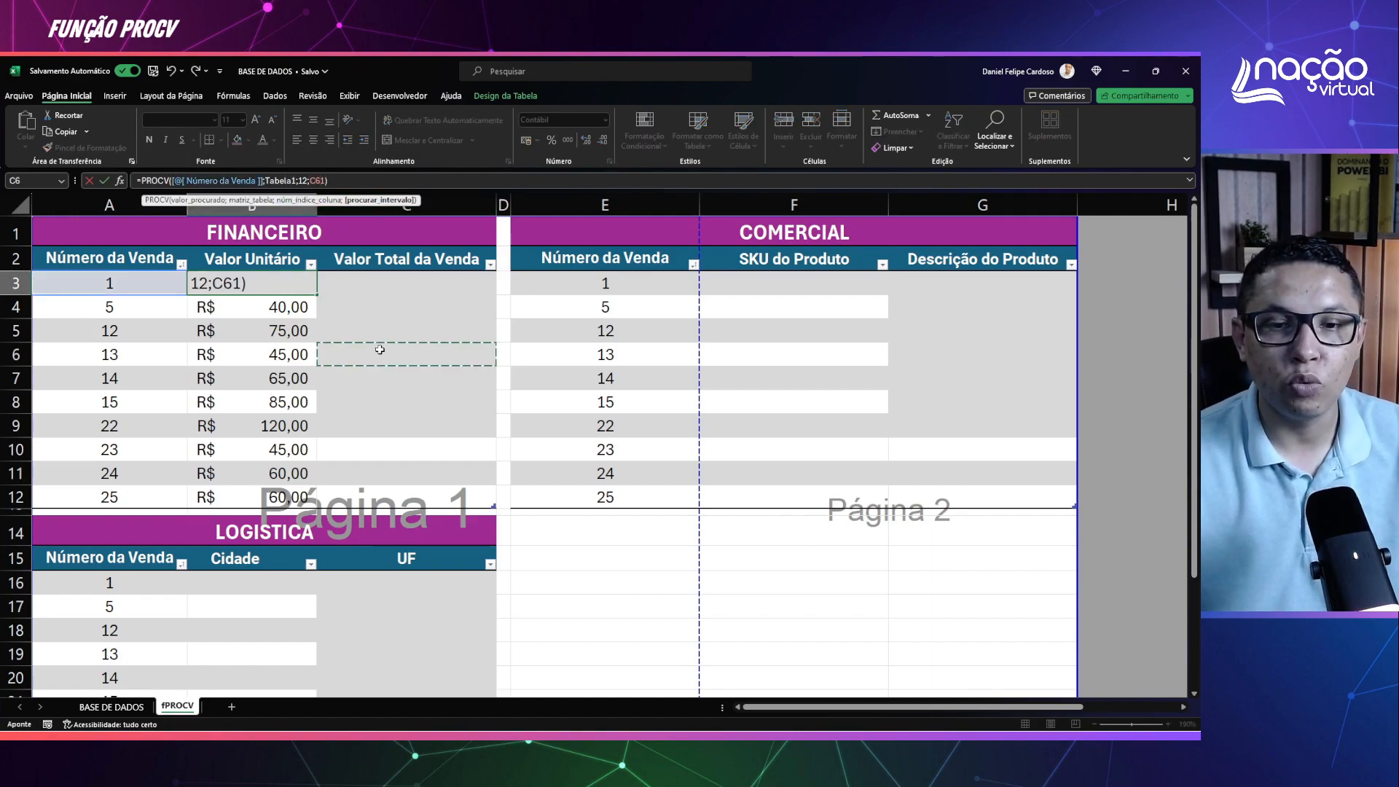
{"action": "key", "text": "Escape"}
{"action": "left_click", "coordinate": [276, 496]}
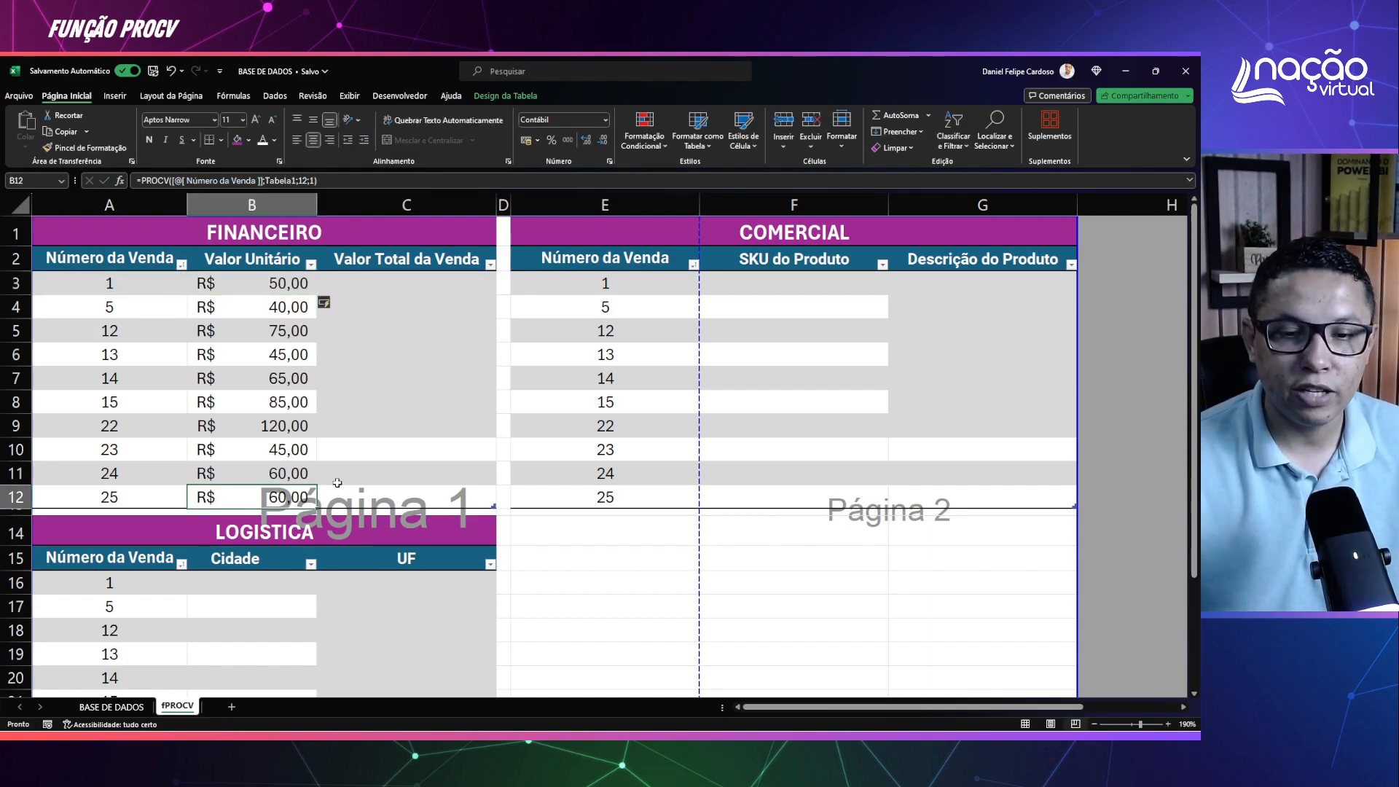
{"action": "left_click", "coordinate": [134, 488]}
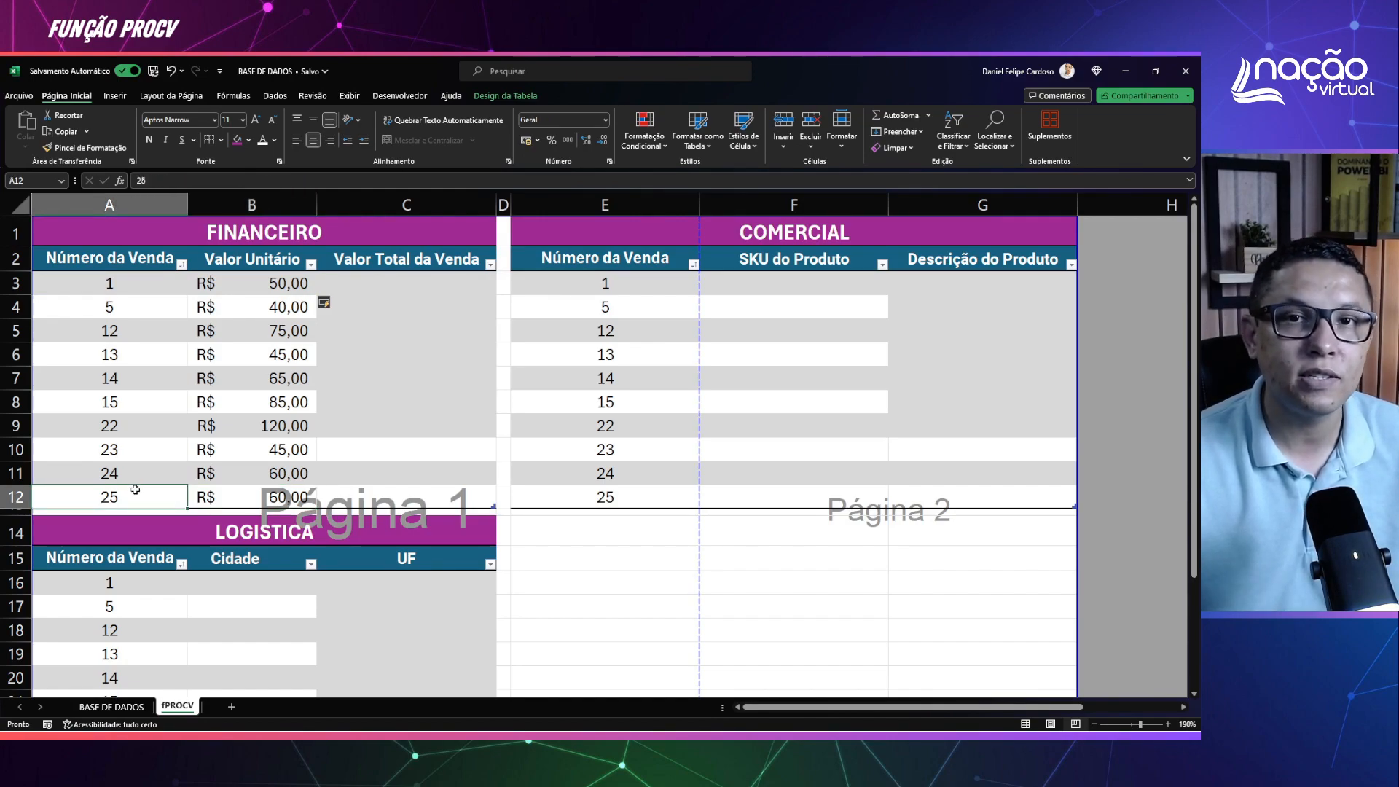
{"action": "left_click", "coordinate": [271, 500]}
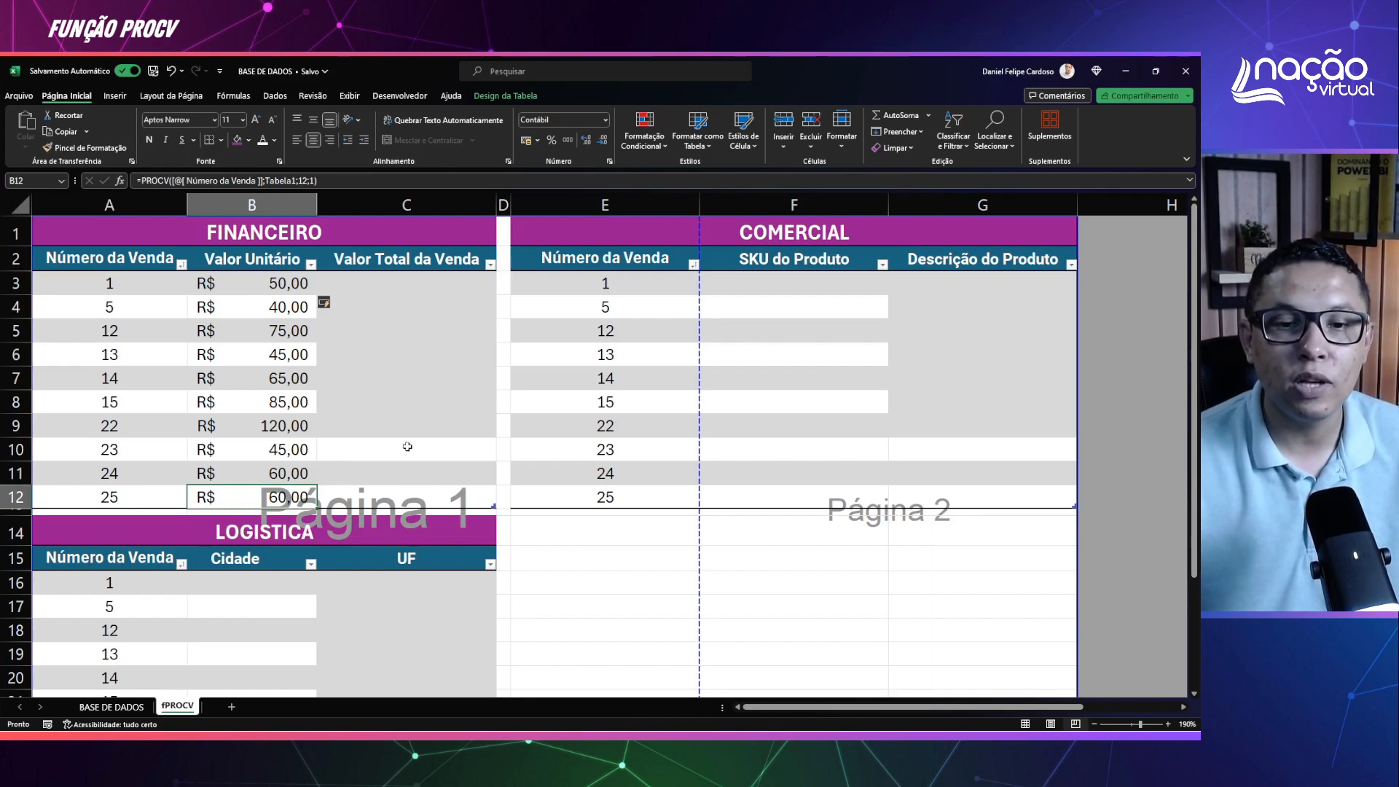
Step: Set the last argument of B3's PROCV formula back to 0 for an exact match and recheck B12
{"action": "left_click", "coordinate": [262, 278]}
{"action": "left_click", "coordinate": [362, 176]}
{"action": "key", "text": "BackSpace"}
{"action": "type", "text": "0"}
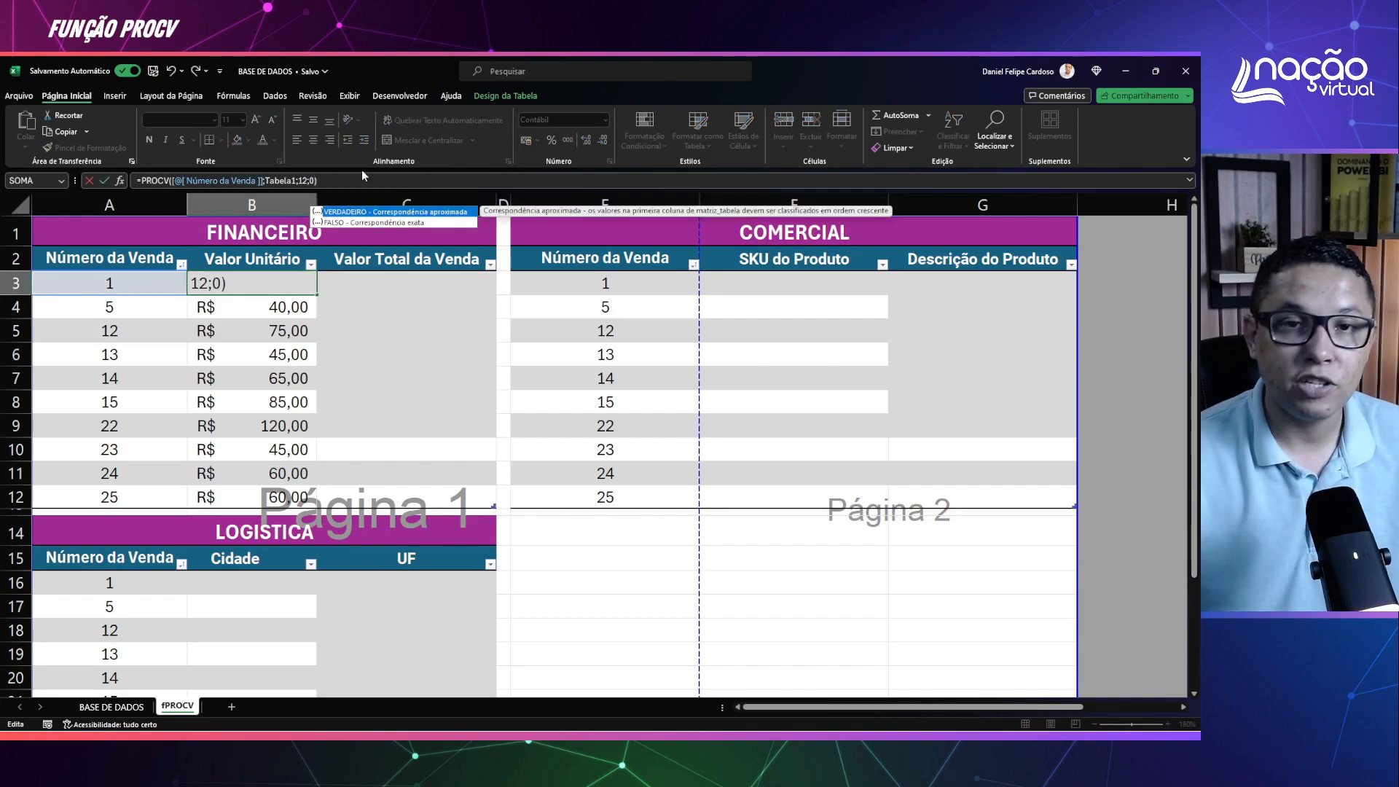
{"action": "key", "text": "Return"}
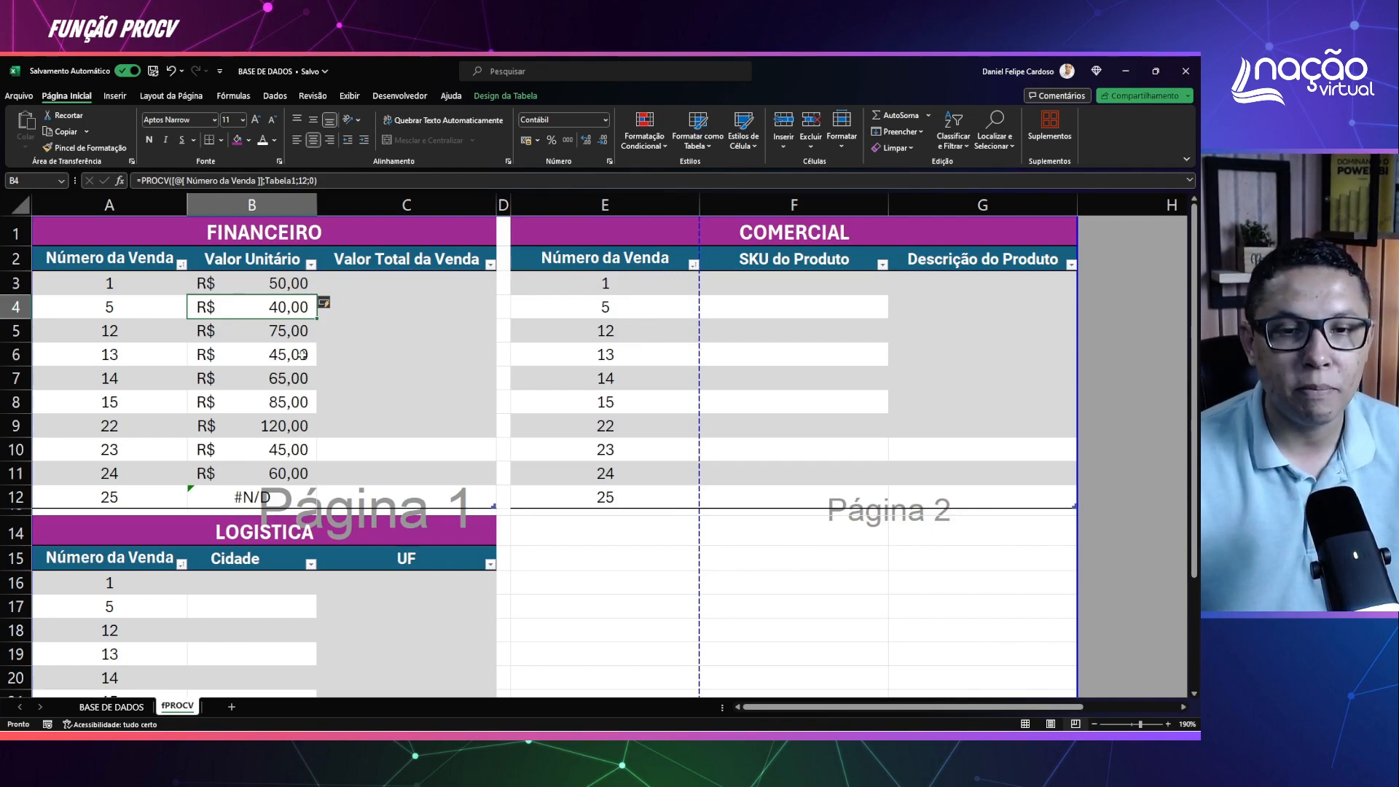
{"action": "left_click", "coordinate": [275, 436]}
{"action": "left_click", "coordinate": [255, 497]}
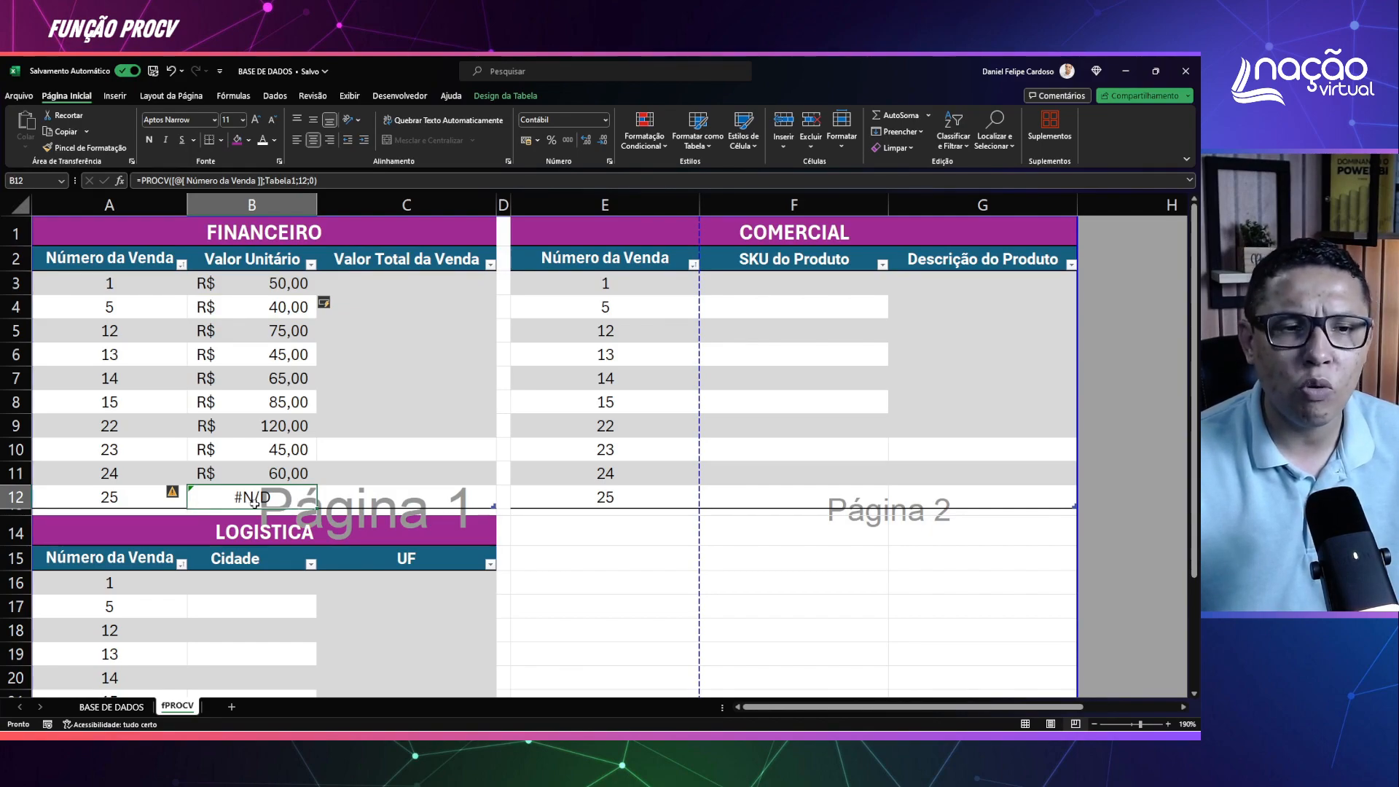
Step: Wrap B3's PROCV formula in SEERRO, with the whole lookup as its first argument, and begin the value-if-error argument
{"action": "left_click", "coordinate": [276, 280]}
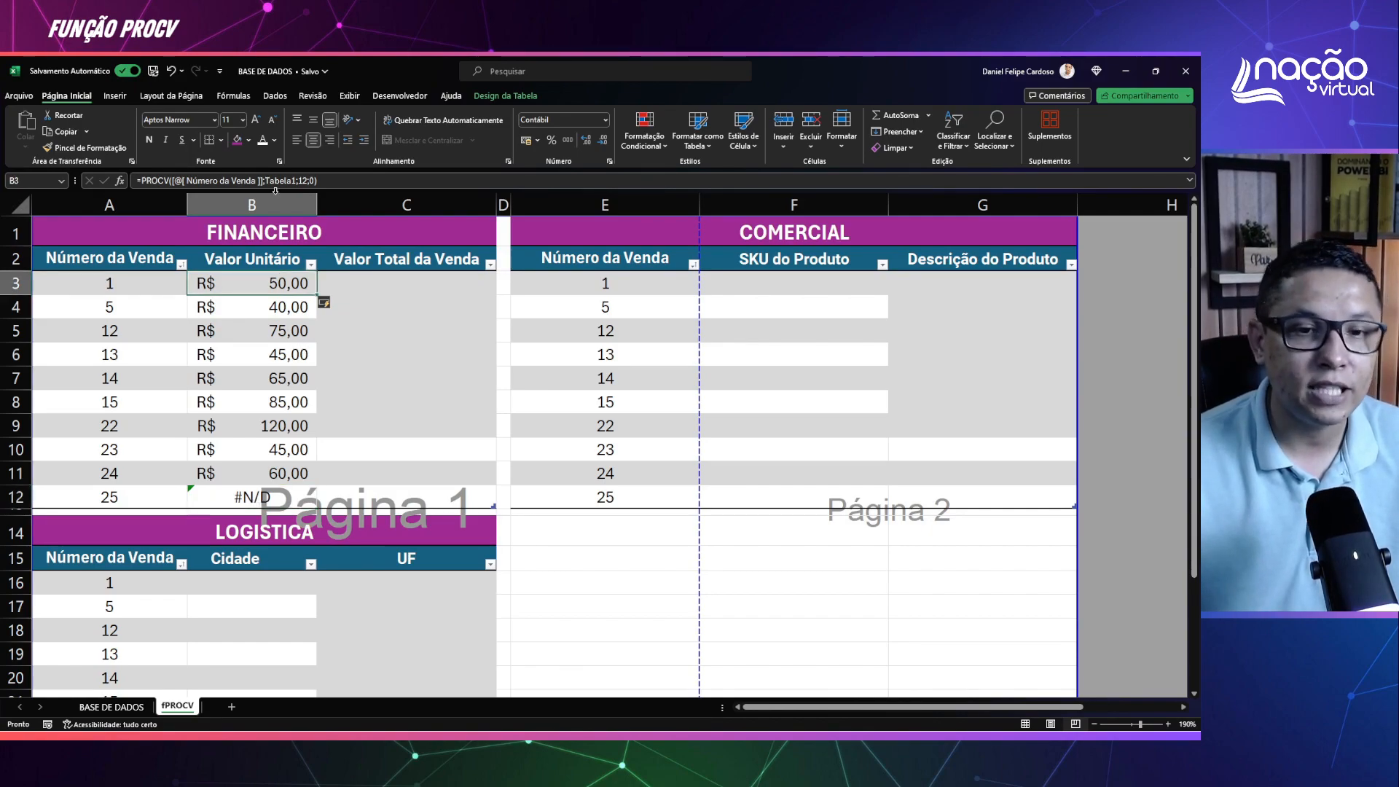
{"action": "left_click", "coordinate": [146, 179]}
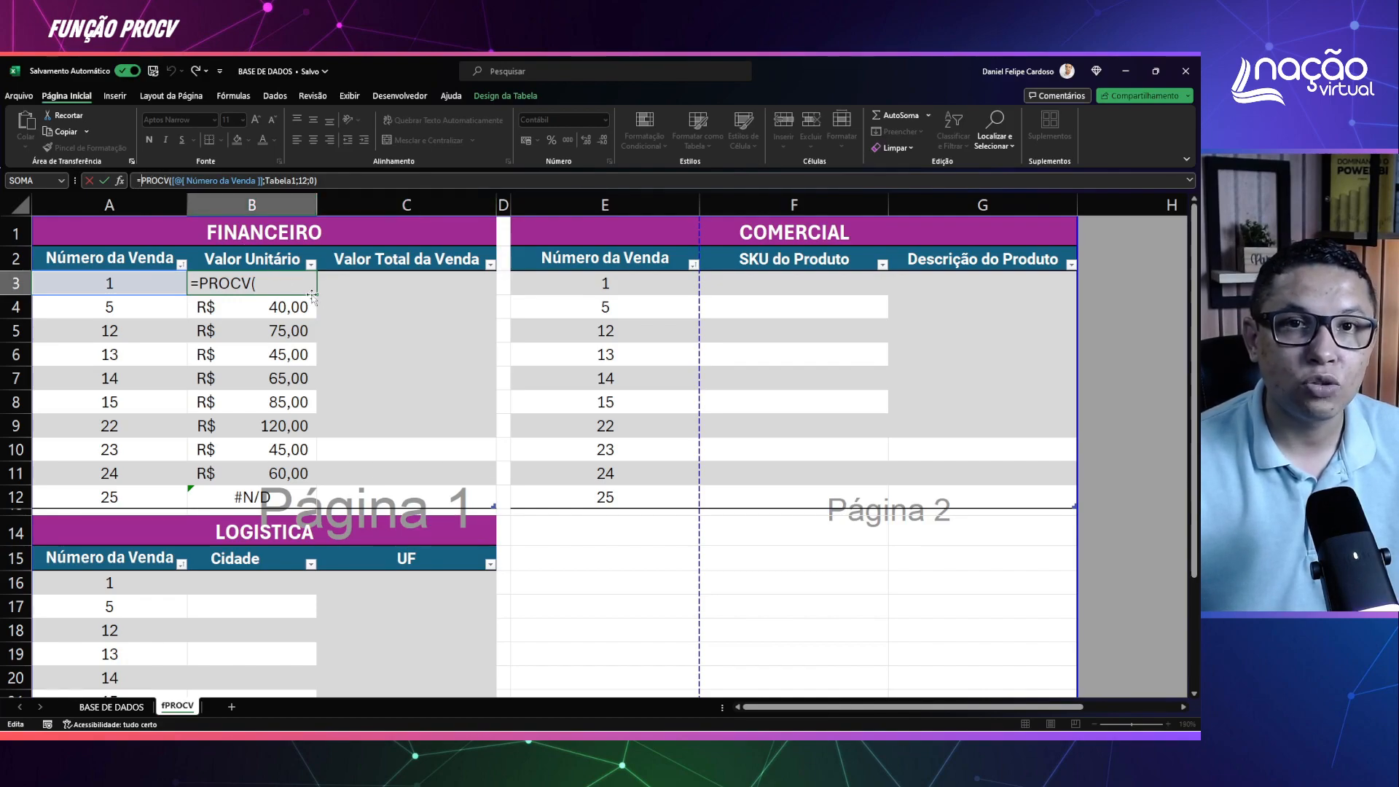
{"action": "type", "text": "SE"}
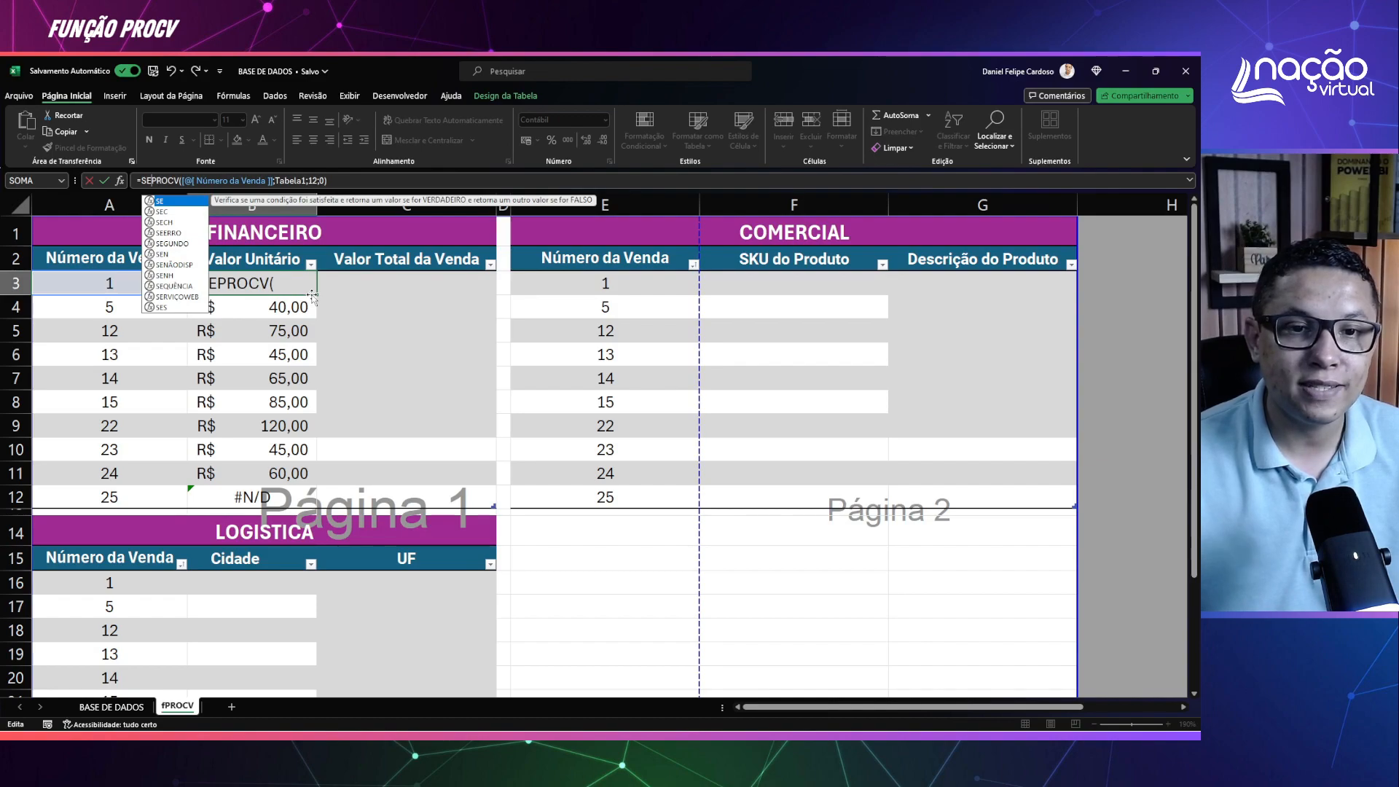
{"action": "type", "text": "E"}
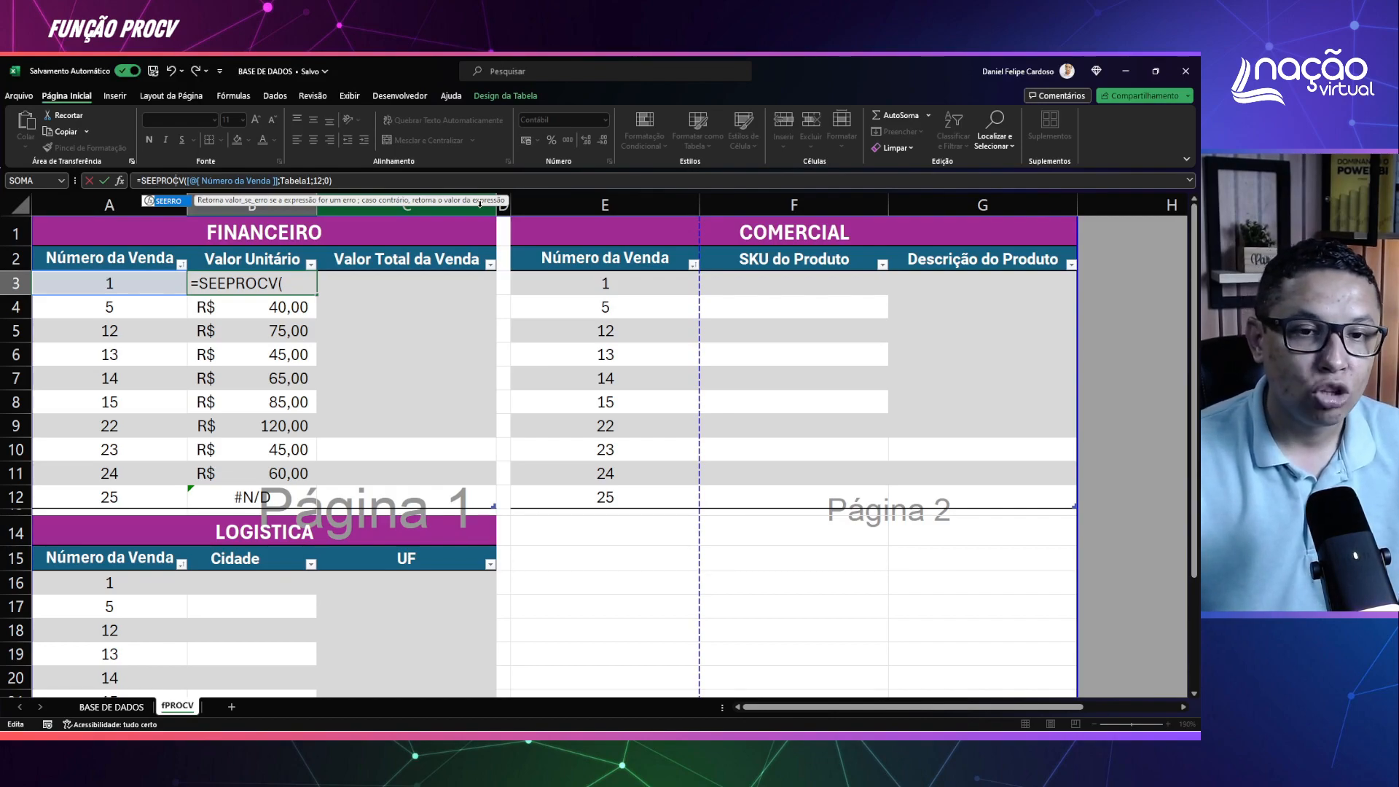
{"action": "key", "text": "Tab"}
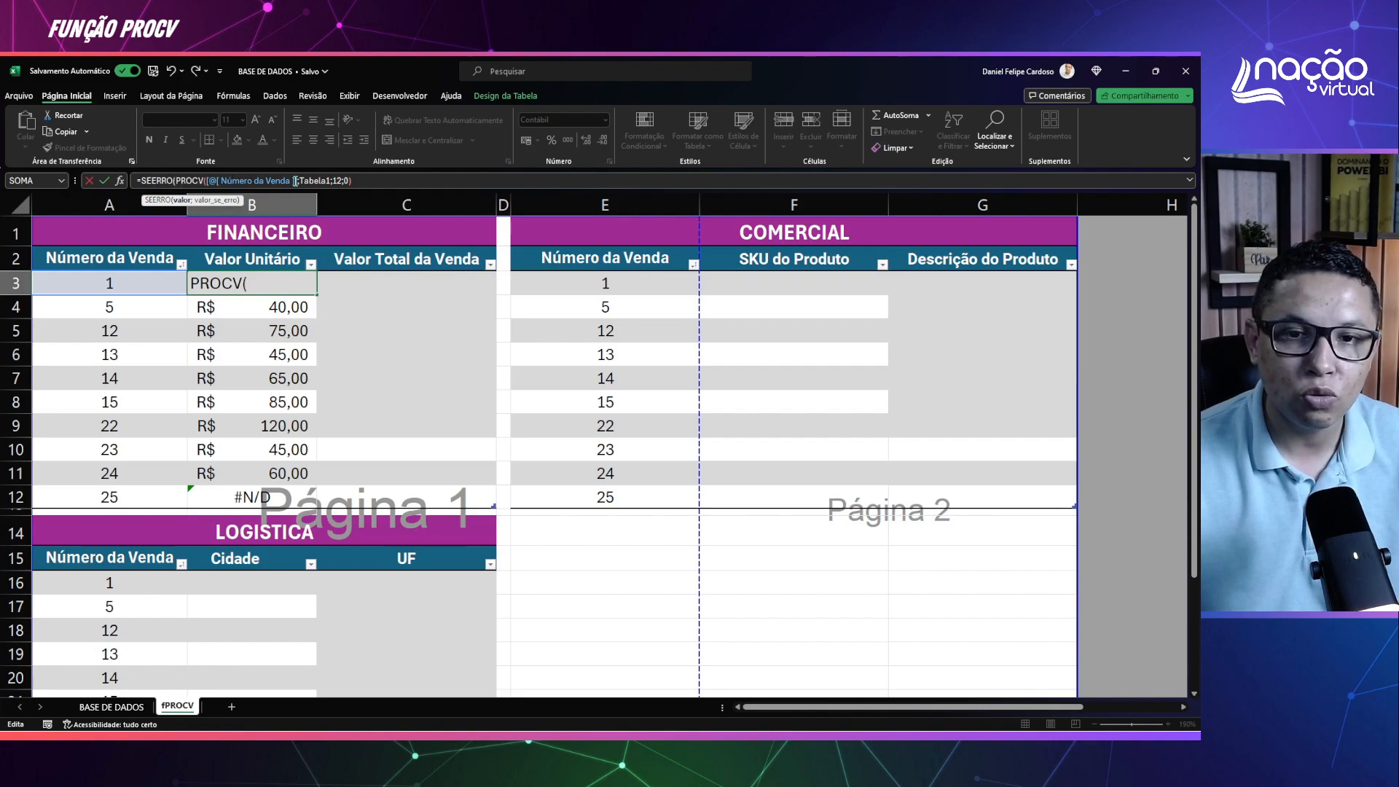
{"action": "left_click", "coordinate": [369, 182]}
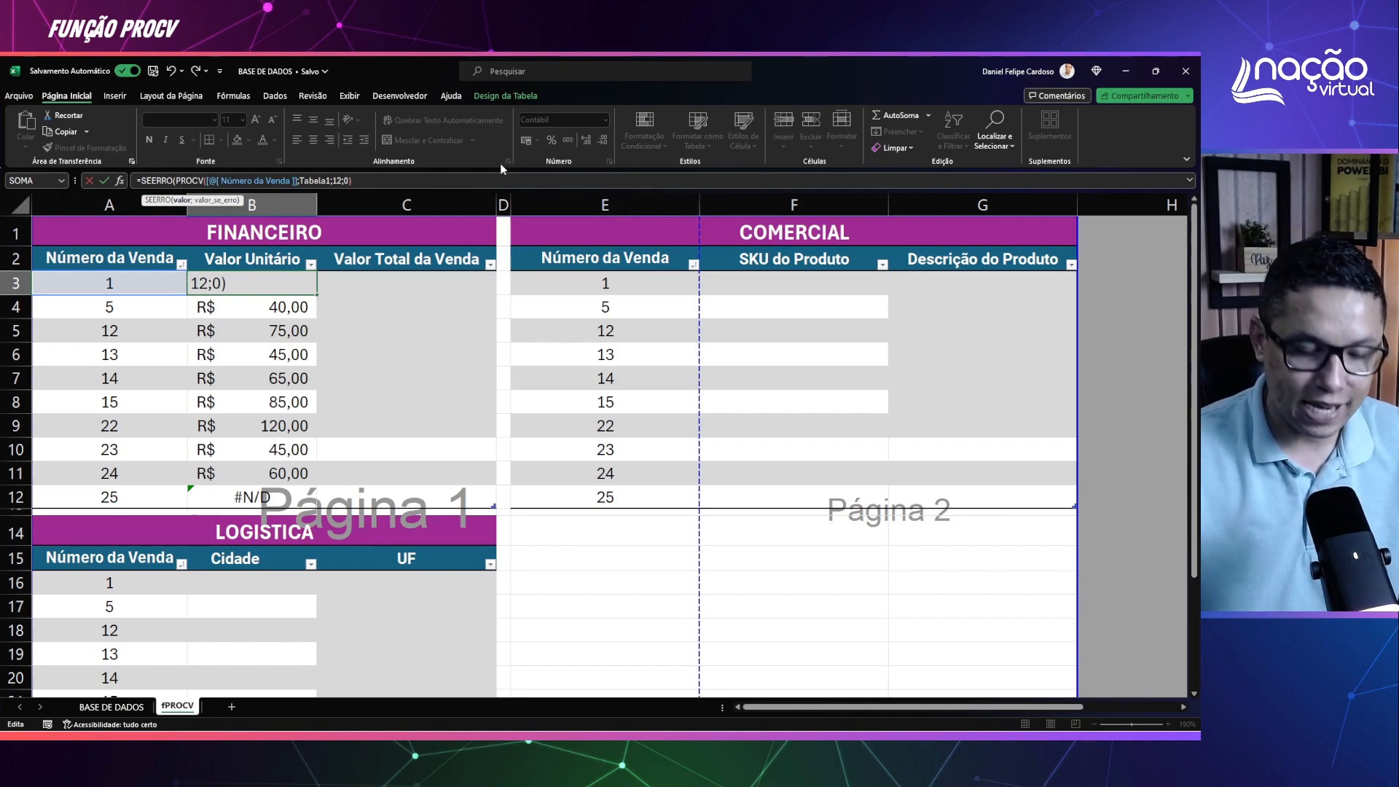
{"action": "type", "text": ";"}
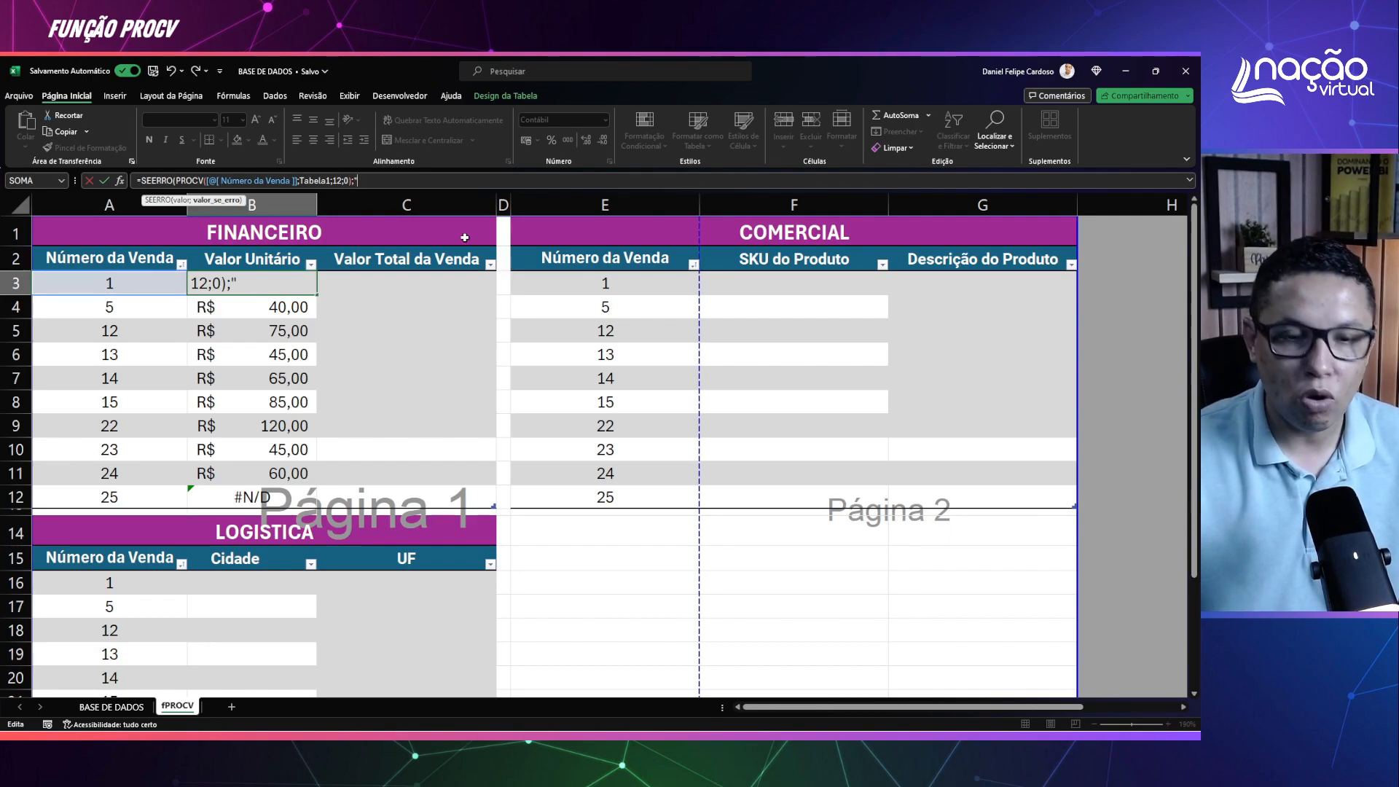
Step: Complete B3's SEERRO formula with "Não Encontrado" as the value-if-error text and apply it to the Valor Unitário column
{"action": "type", "text": "nÇA"}
{"action": "key", "text": "BackSpace"}
{"action": "key", "text": "BackSpace"}
{"action": "key", "text": "BackSpace"}
{"action": "type", "text": "N"}
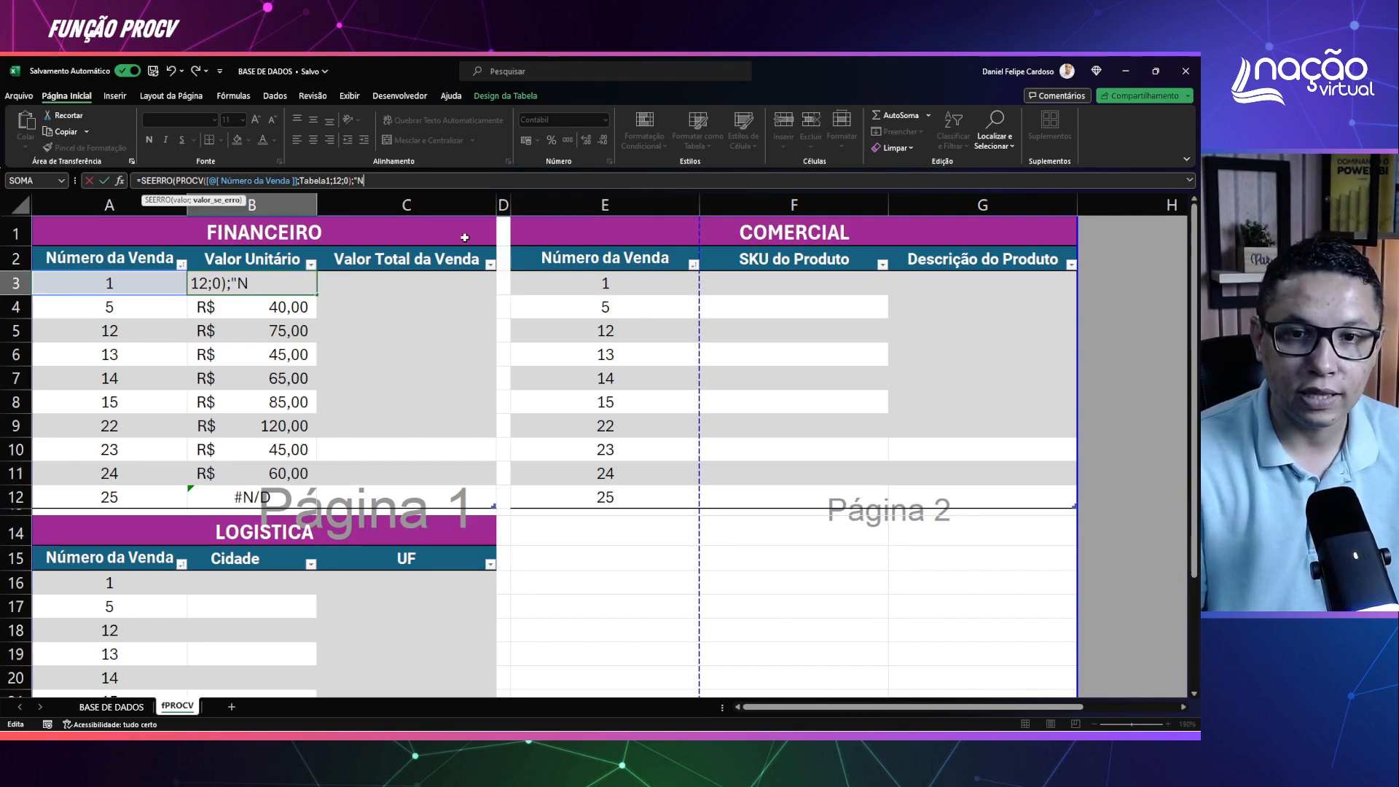
{"action": "type", "text": "çãção"}
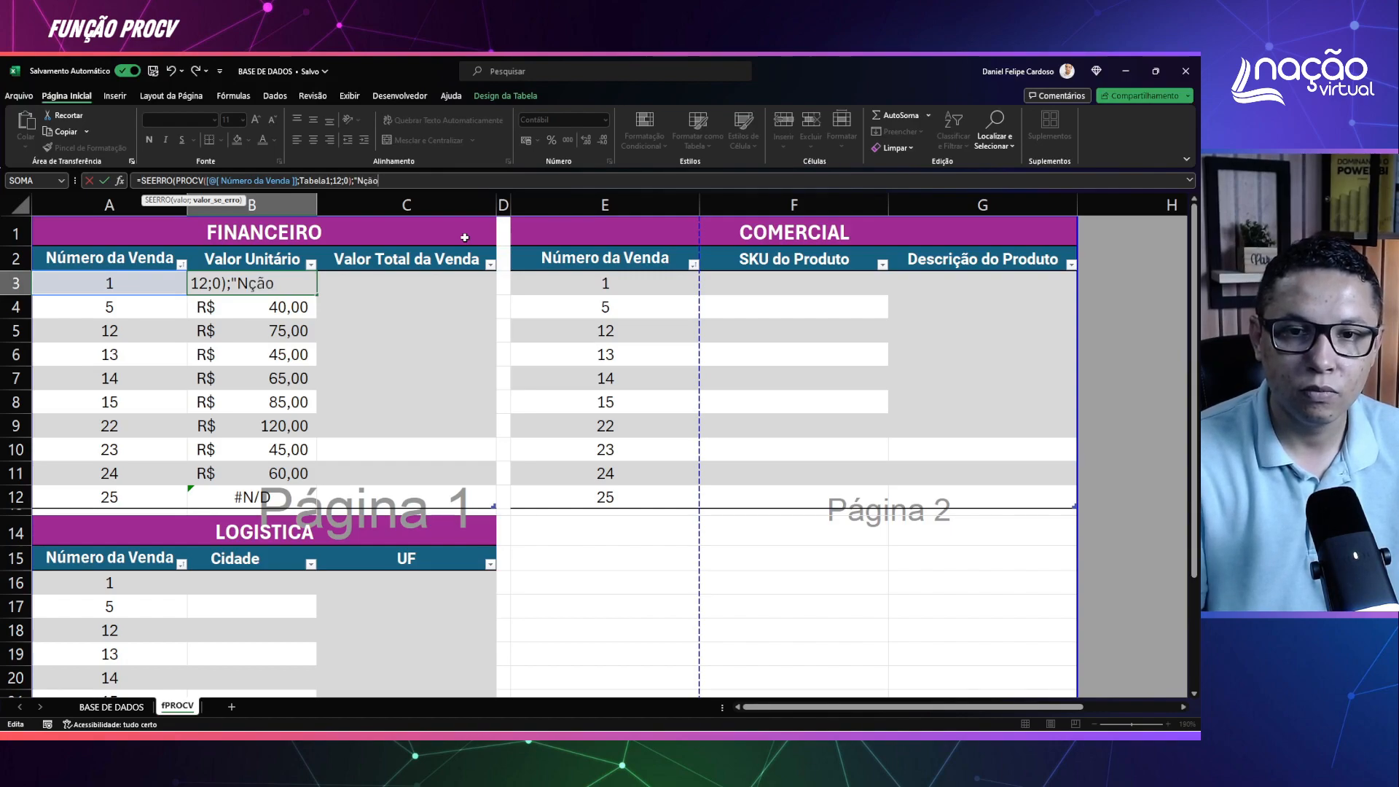
{"action": "key", "text": "BackSpace"}
{"action": "key", "text": "BackSpace"}
{"action": "key", "text": "BackSpace"}
{"action": "type", "text": "ãpo"}
{"action": "type", "text": "Emc"}
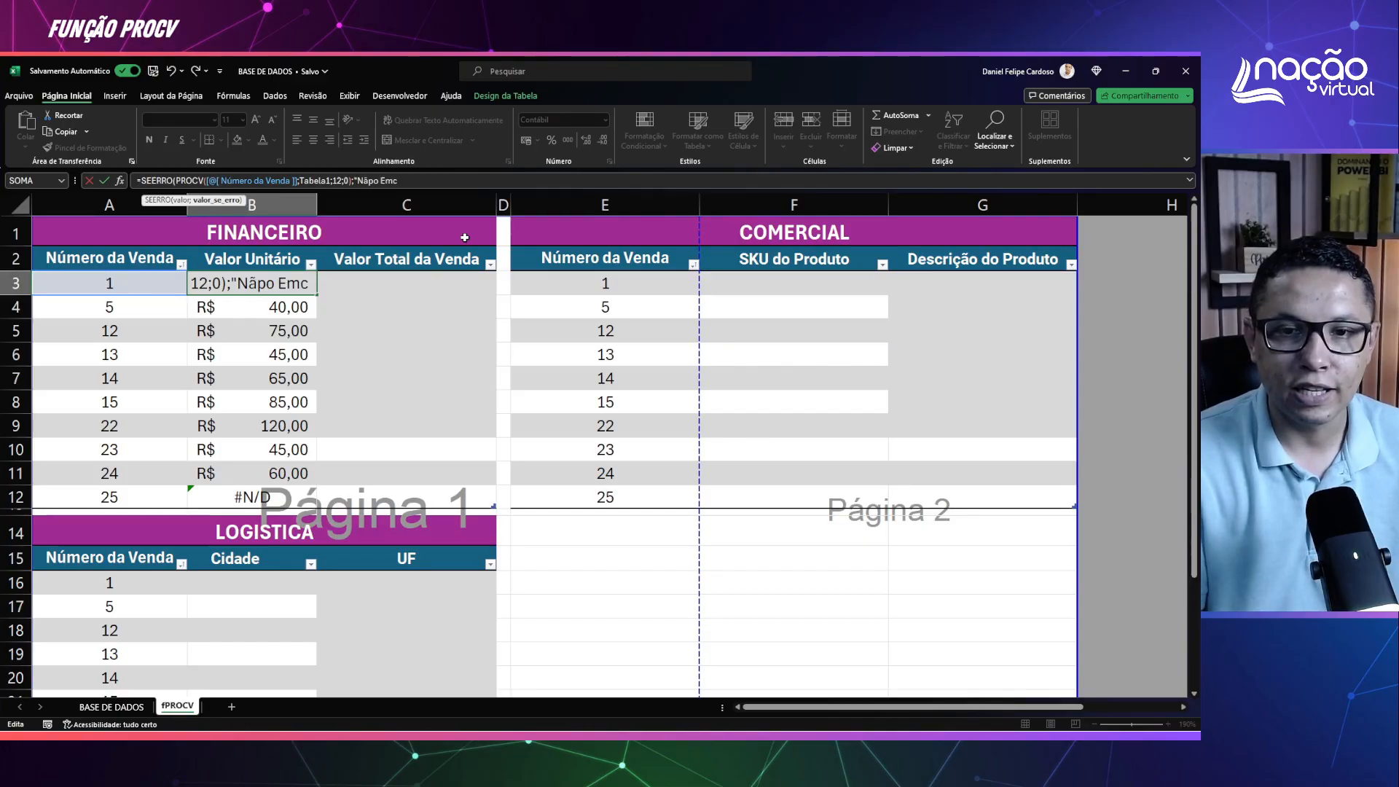
{"action": "key", "text": "BackSpace"}
{"action": "key", "text": "BackSpace"}
{"action": "key", "text": "BackSpace"}
{"action": "key", "text": "BackSpace"}
{"action": "key", "text": "BackSpace"}
{"action": "key", "text": "BackSpace"}
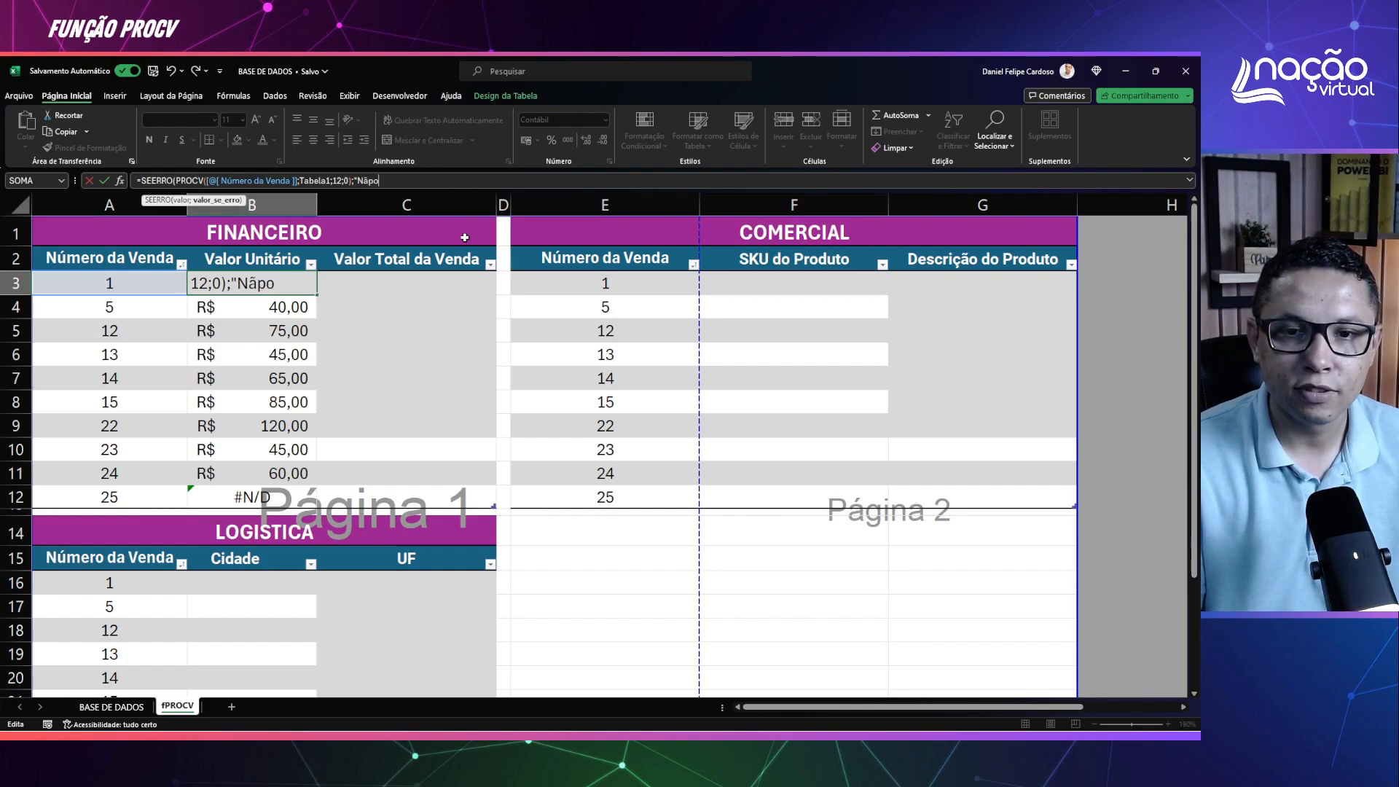
{"action": "type", "text": "po"}
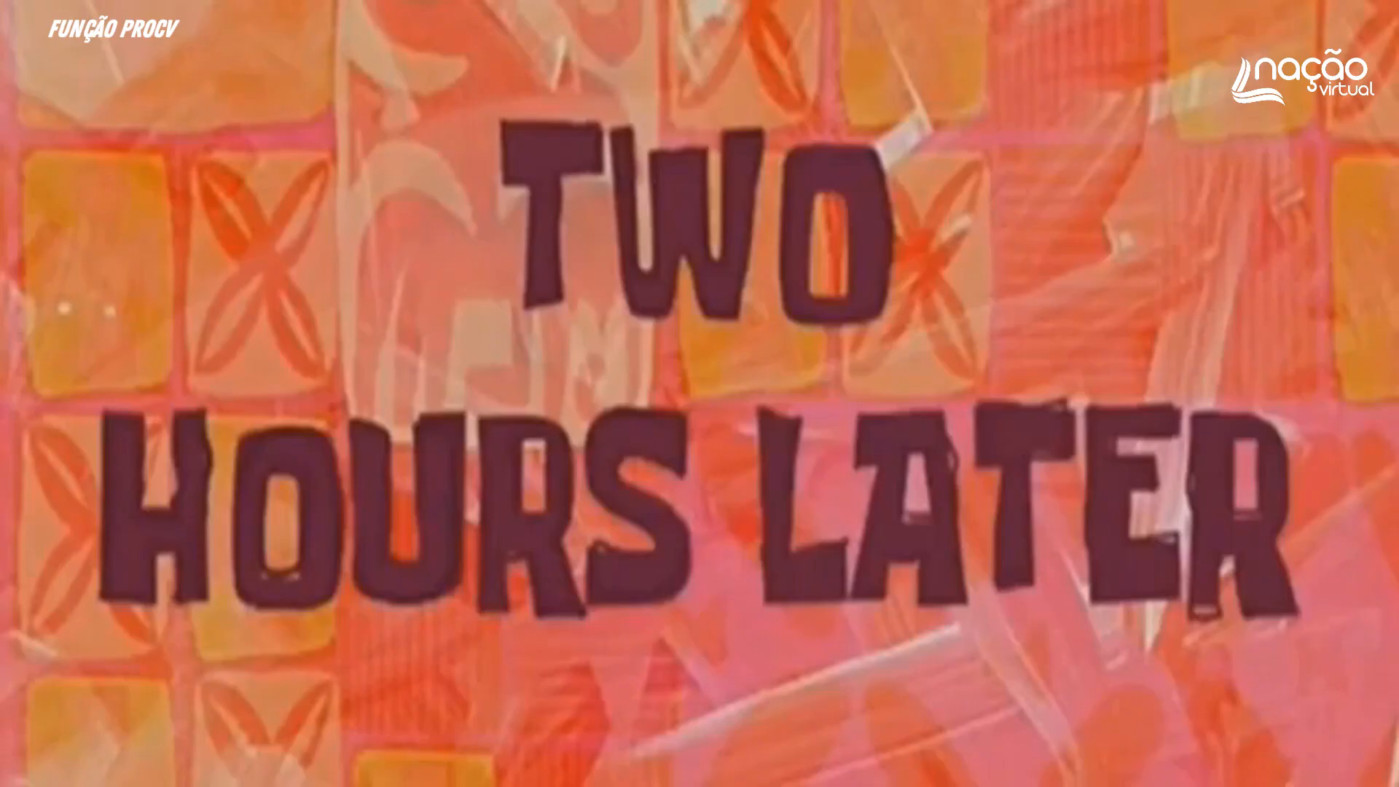
{"action": "type", "text": "Enc"}
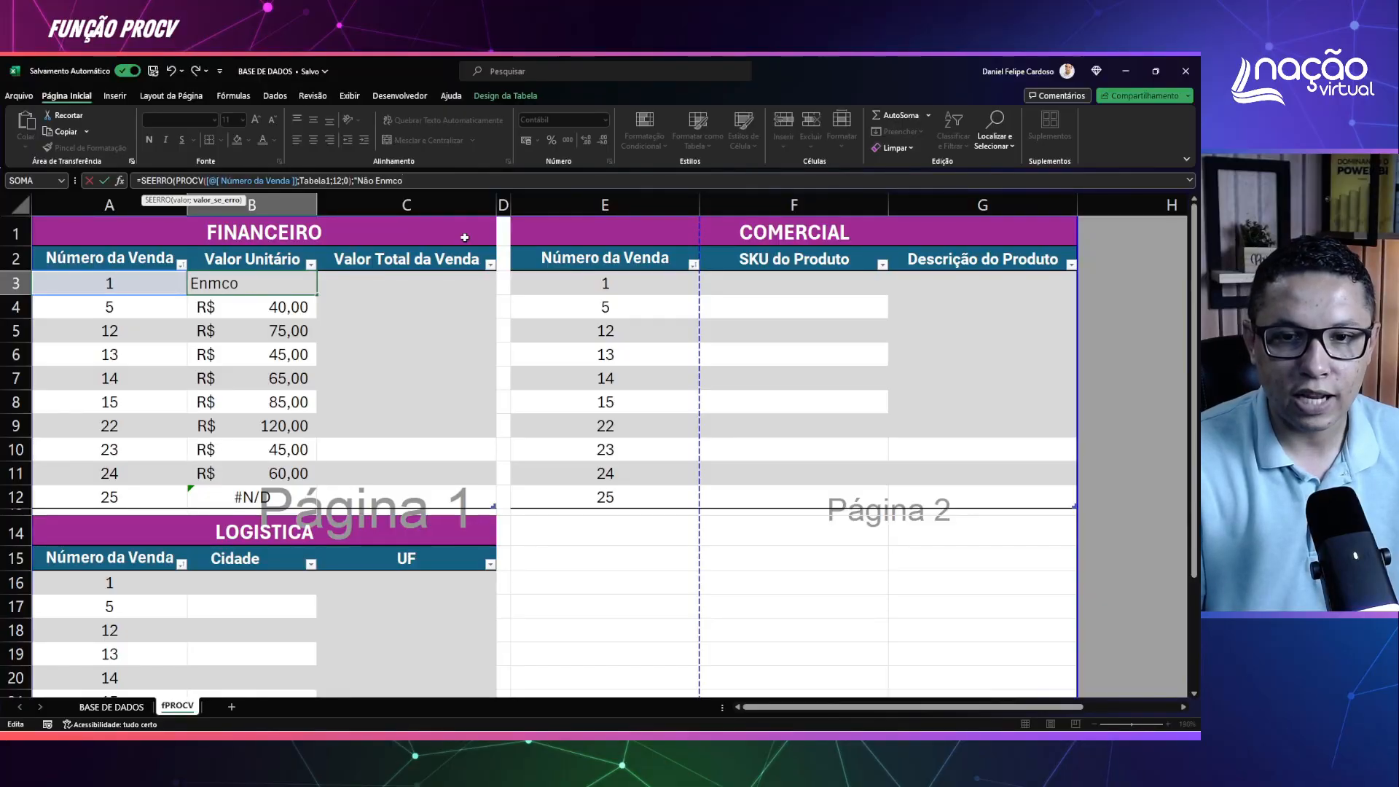
{"action": "key", "text": "BackSpace"}
{"action": "type", "text": "ontrado"}
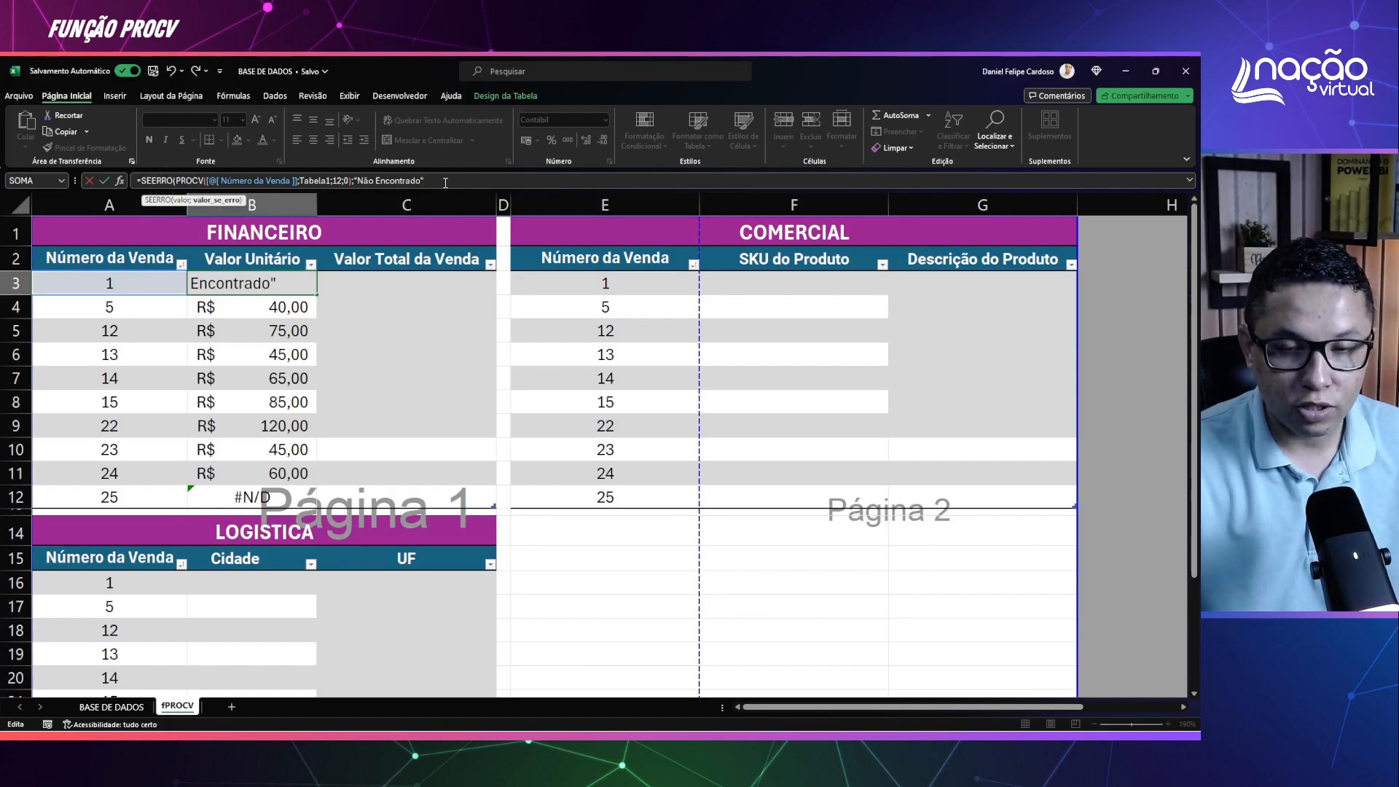
{"action": "type", "text": ")"}
{"action": "key", "text": "Return"}
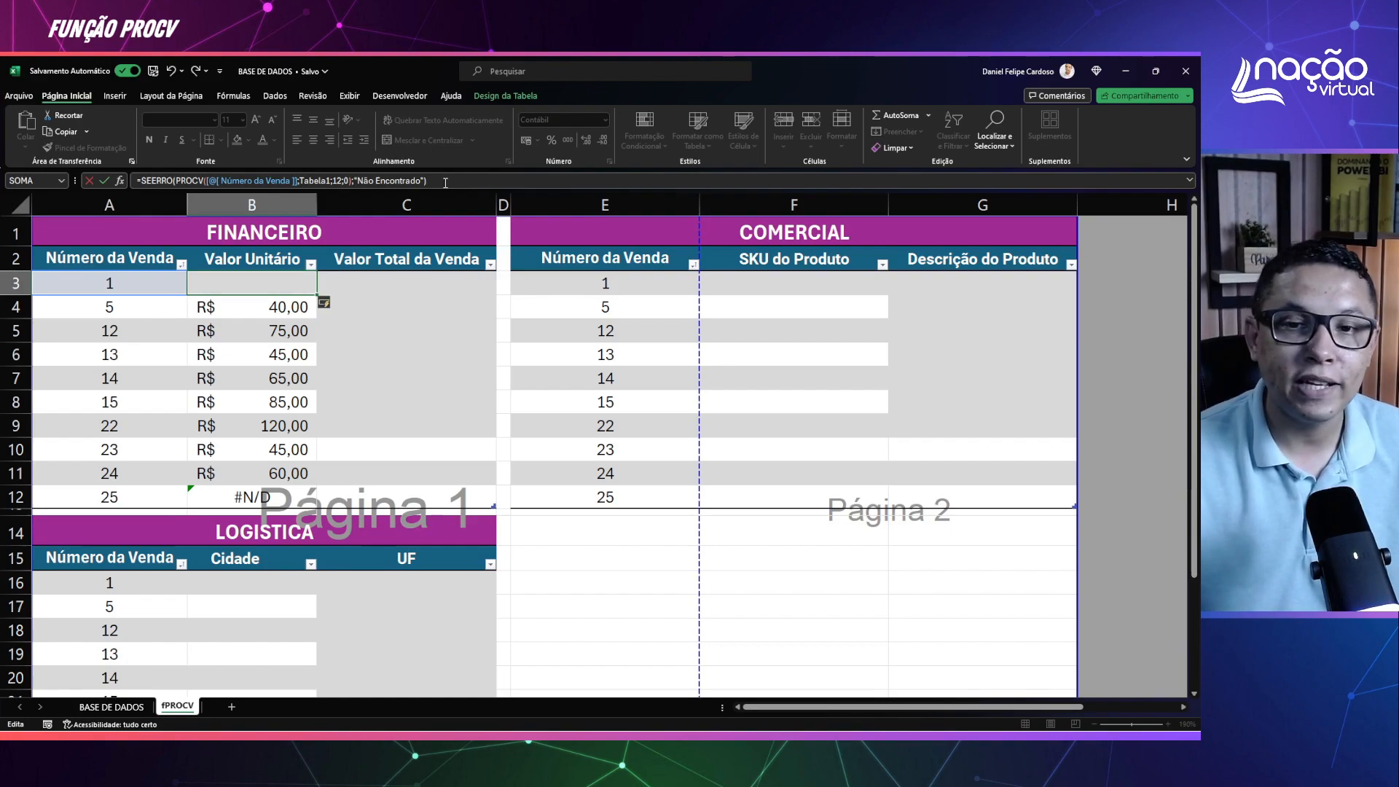
Step: Replace the value-if-error text in B12's SEERRO formula with 0 and check the formula in B12, B6 and B3
{"action": "left_click", "coordinate": [253, 496]}
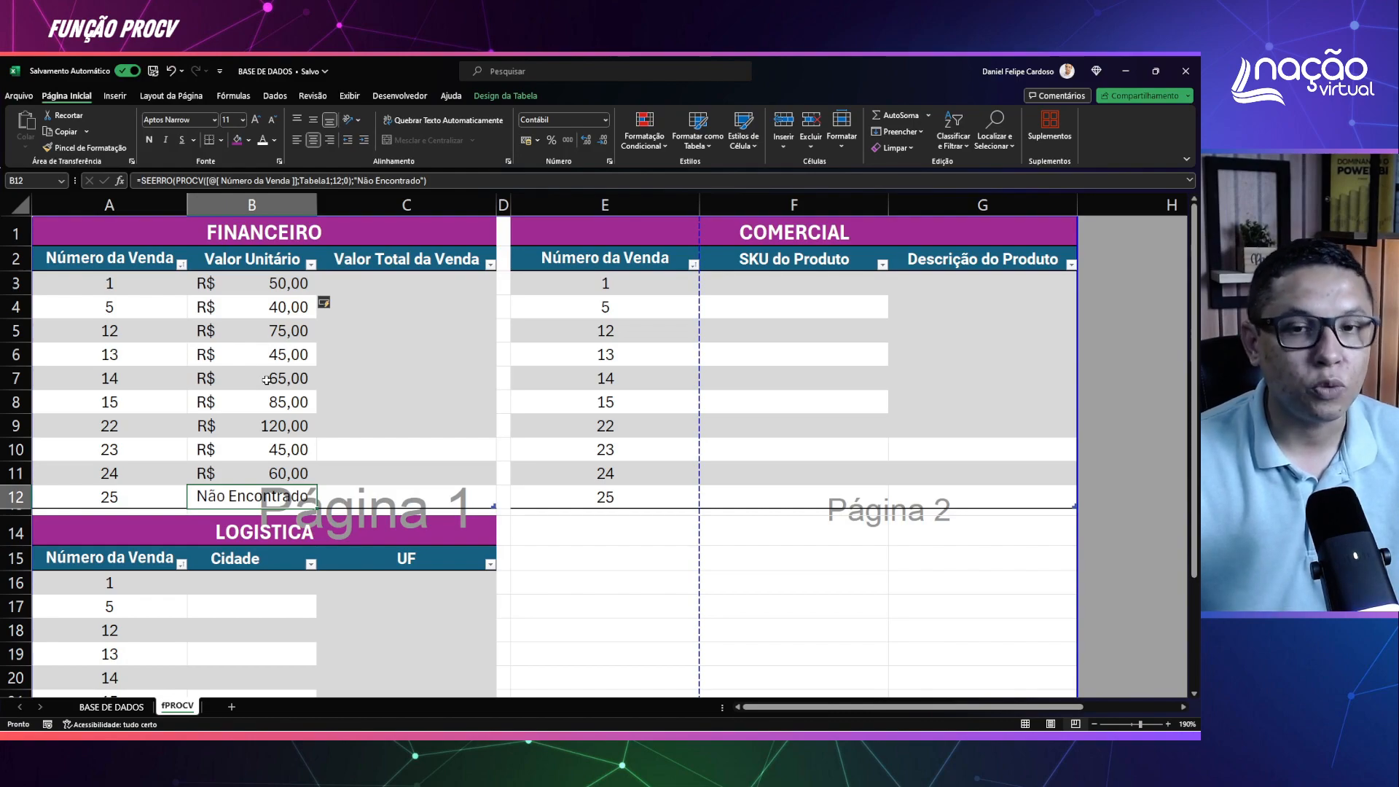
{"action": "left_click", "coordinate": [419, 180]}
{"action": "left_click_drag", "start_coordinate": [420, 181], "coordinate": [357, 180]}
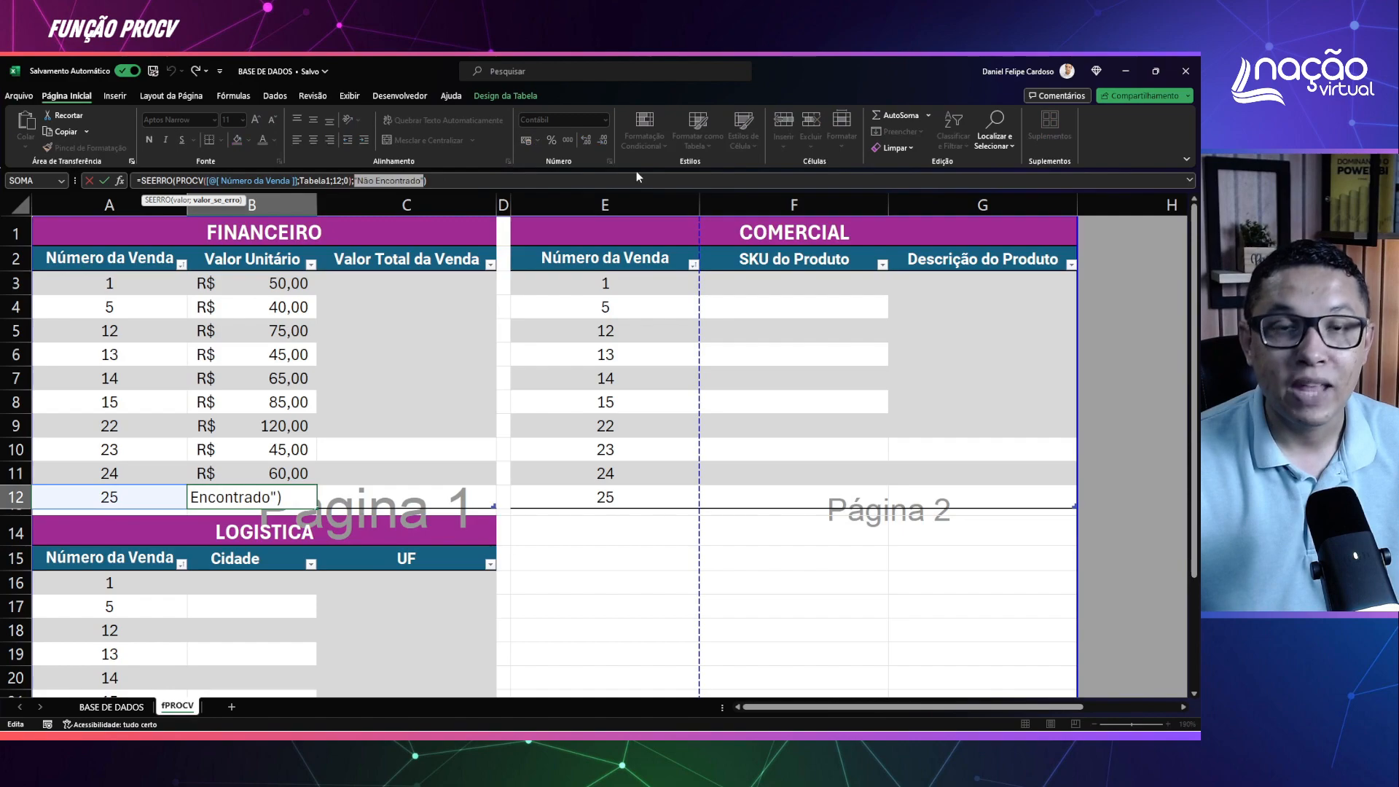
{"action": "type", "text": "0"}
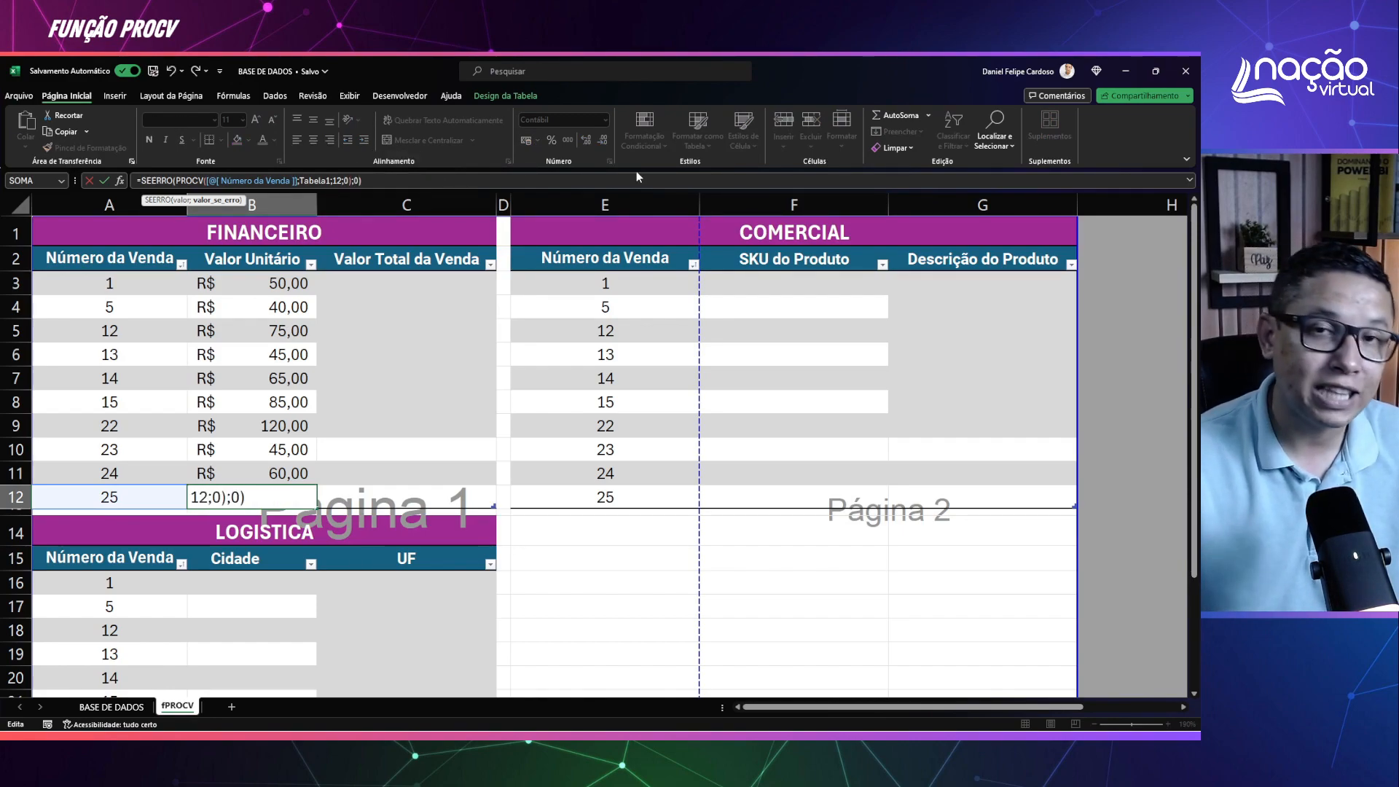
{"action": "key", "text": "Return"}
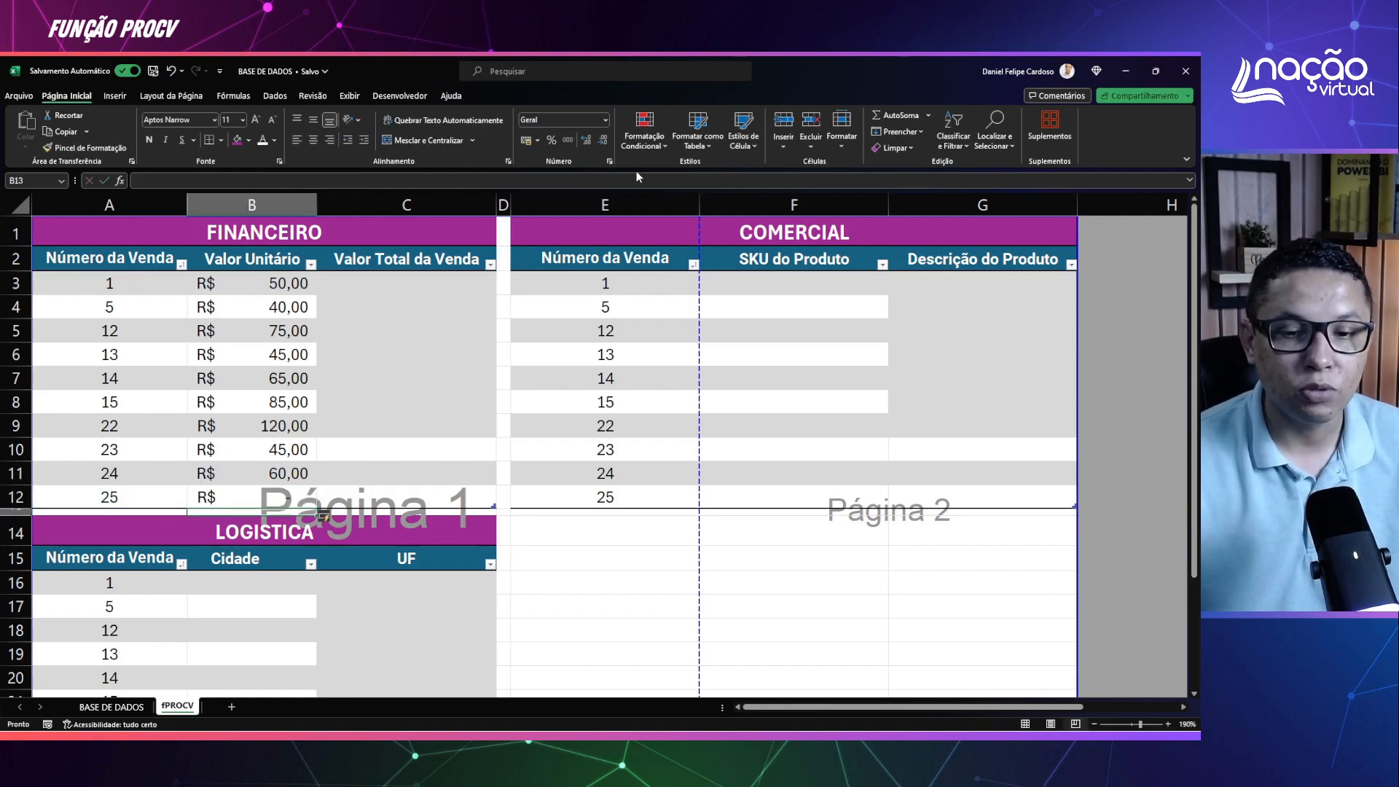
{"action": "key", "text": "Up"}
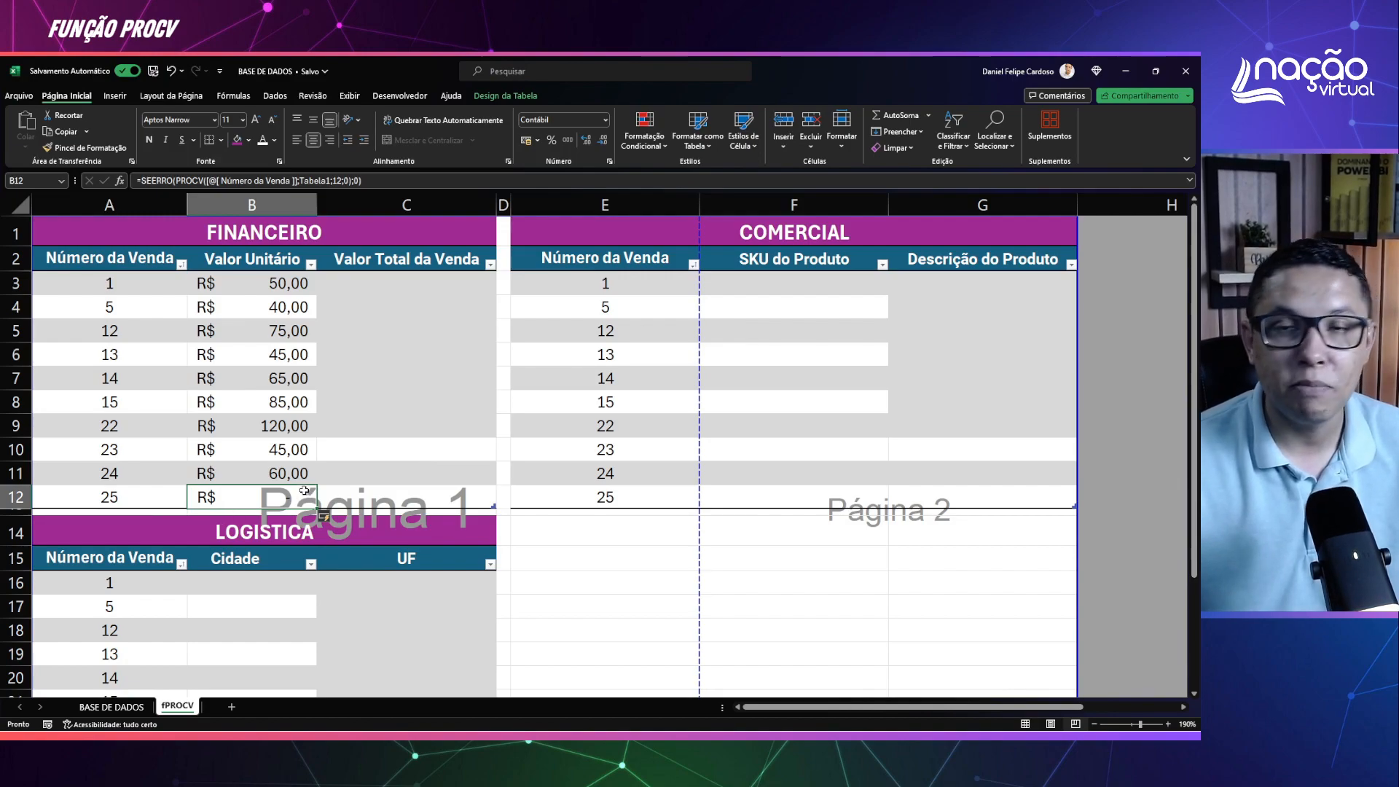
{"action": "left_click", "coordinate": [301, 363]}
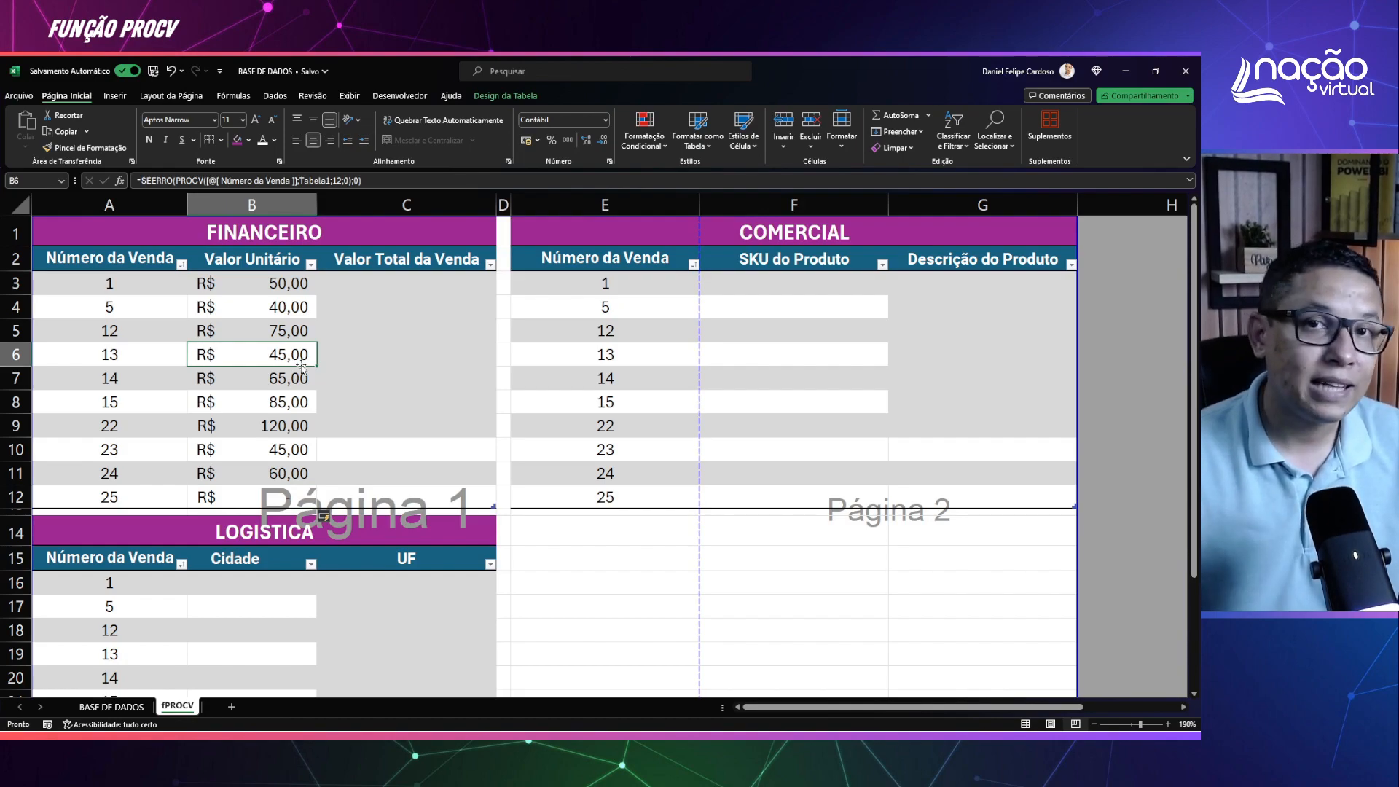
{"action": "left_click", "coordinate": [278, 282]}
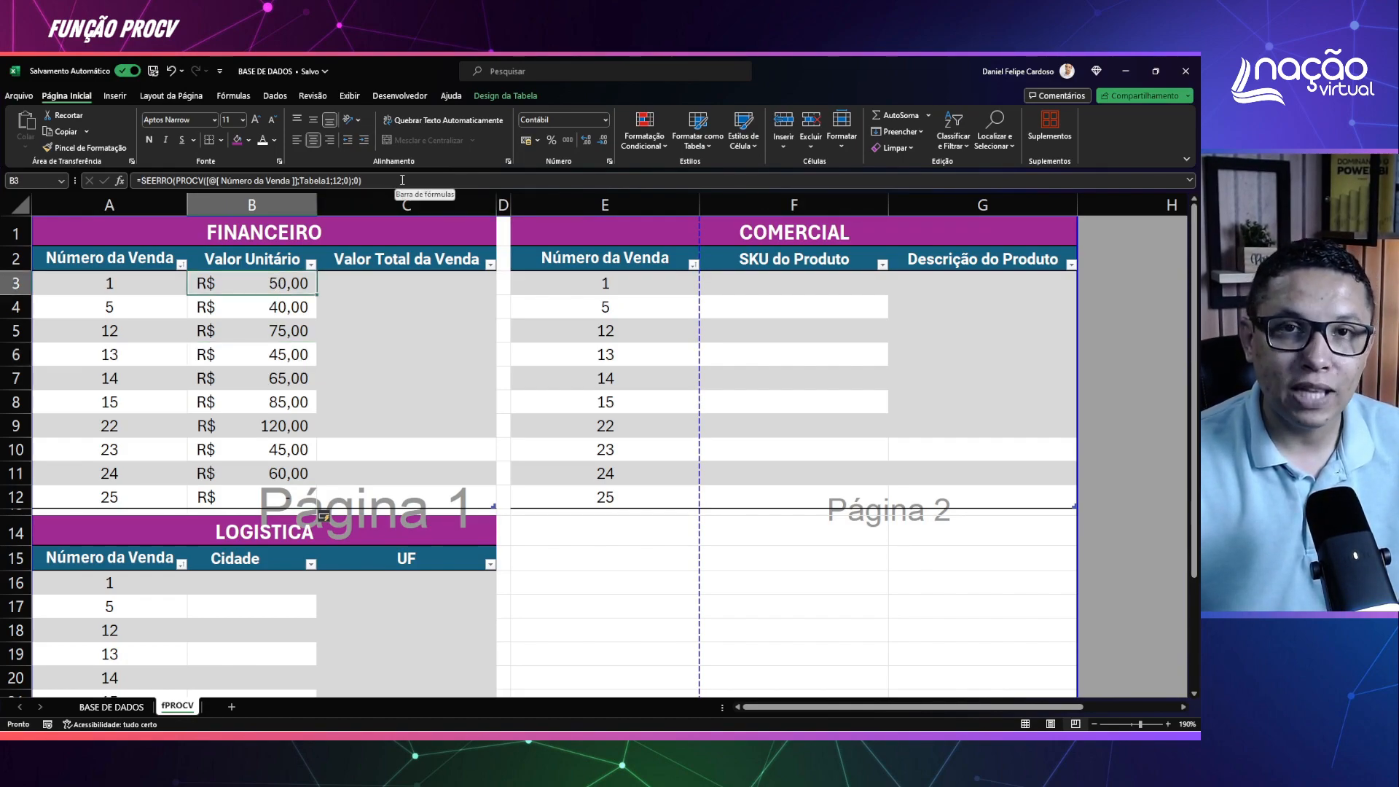
Step: Copy the full formula =SEERRO(PROCV([@[ Número da Venda ]];Tabela1;12;0);0) from B3 into C3 under Valor Total da Venda
{"action": "left_click", "coordinate": [388, 286]}
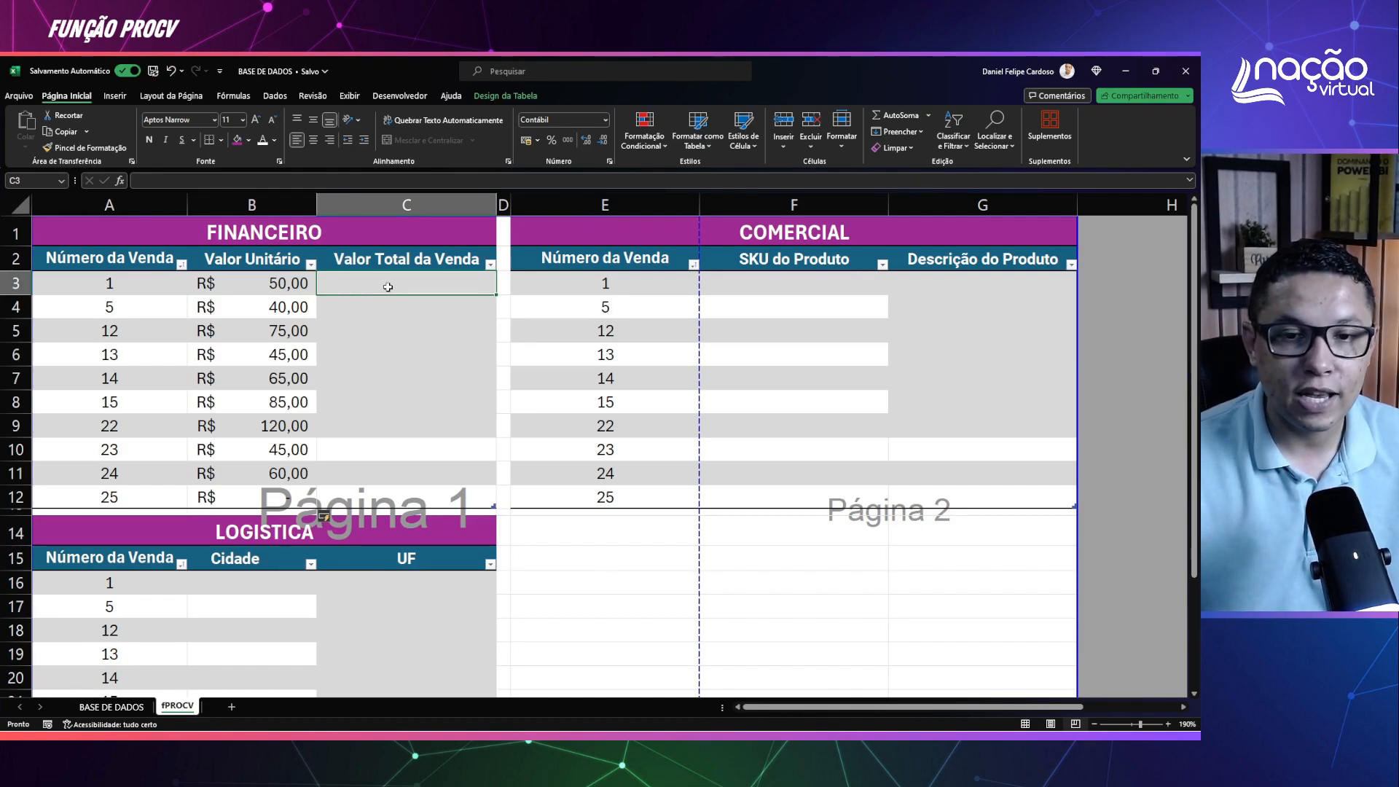
{"action": "left_click", "coordinate": [264, 284]}
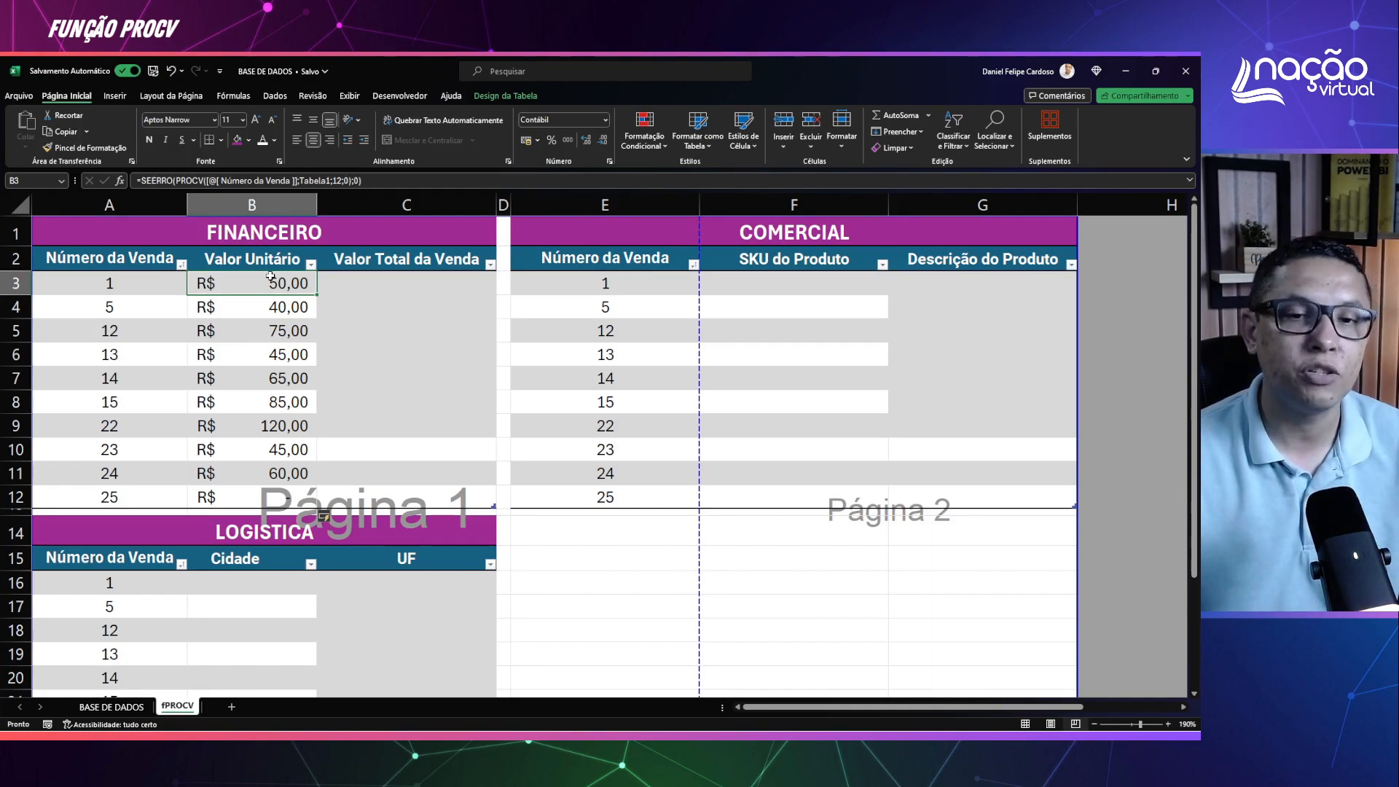
{"action": "key", "text": "F2"}
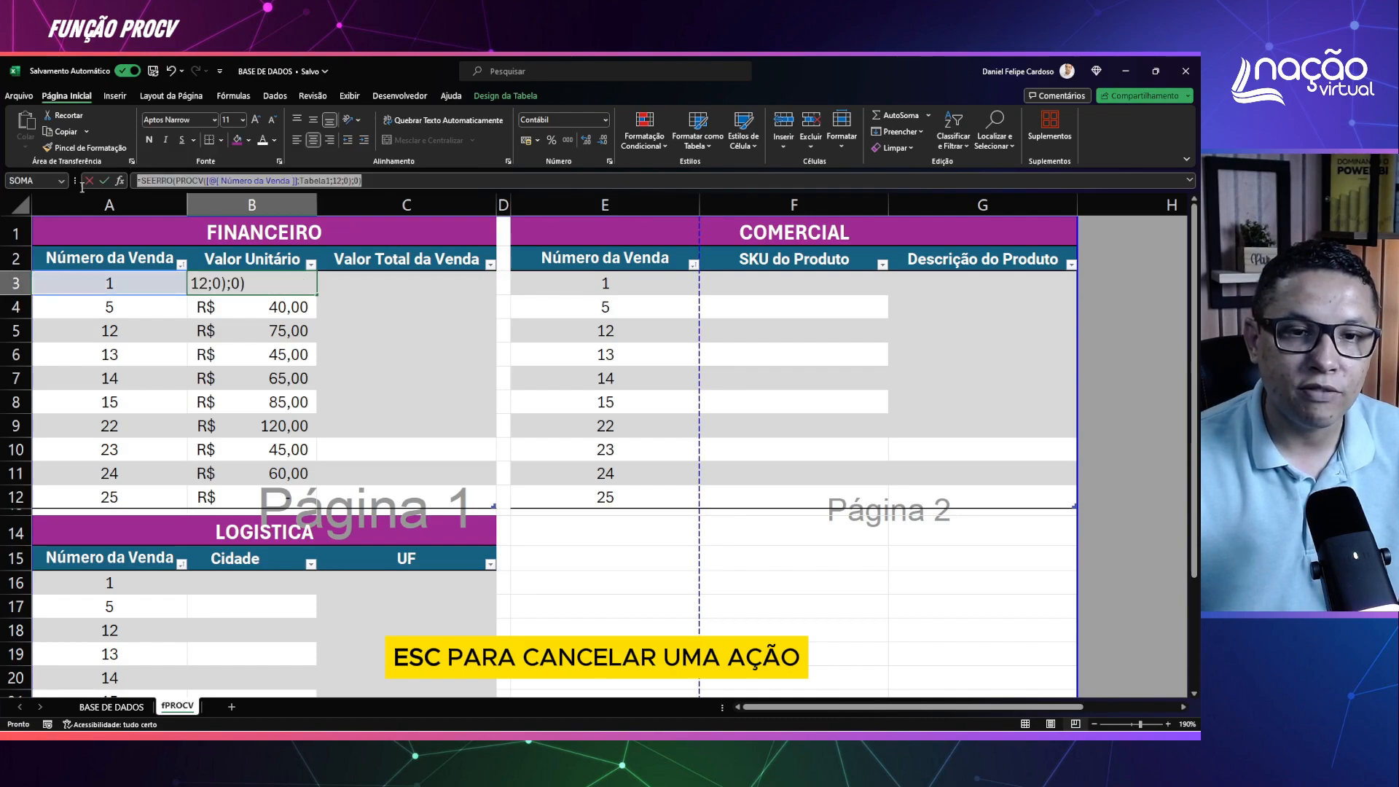
{"action": "key", "text": "Escape"}
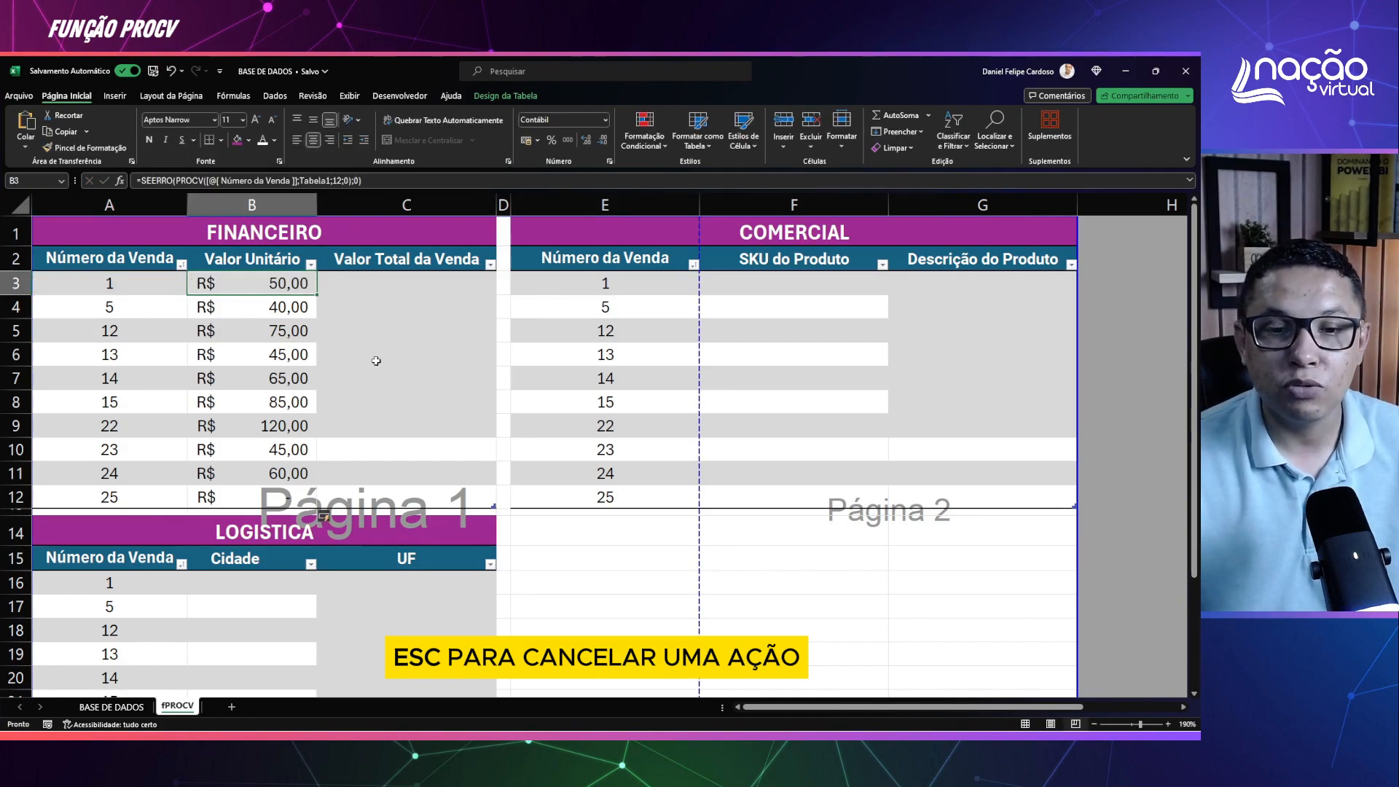
{"action": "key", "text": "F2"}
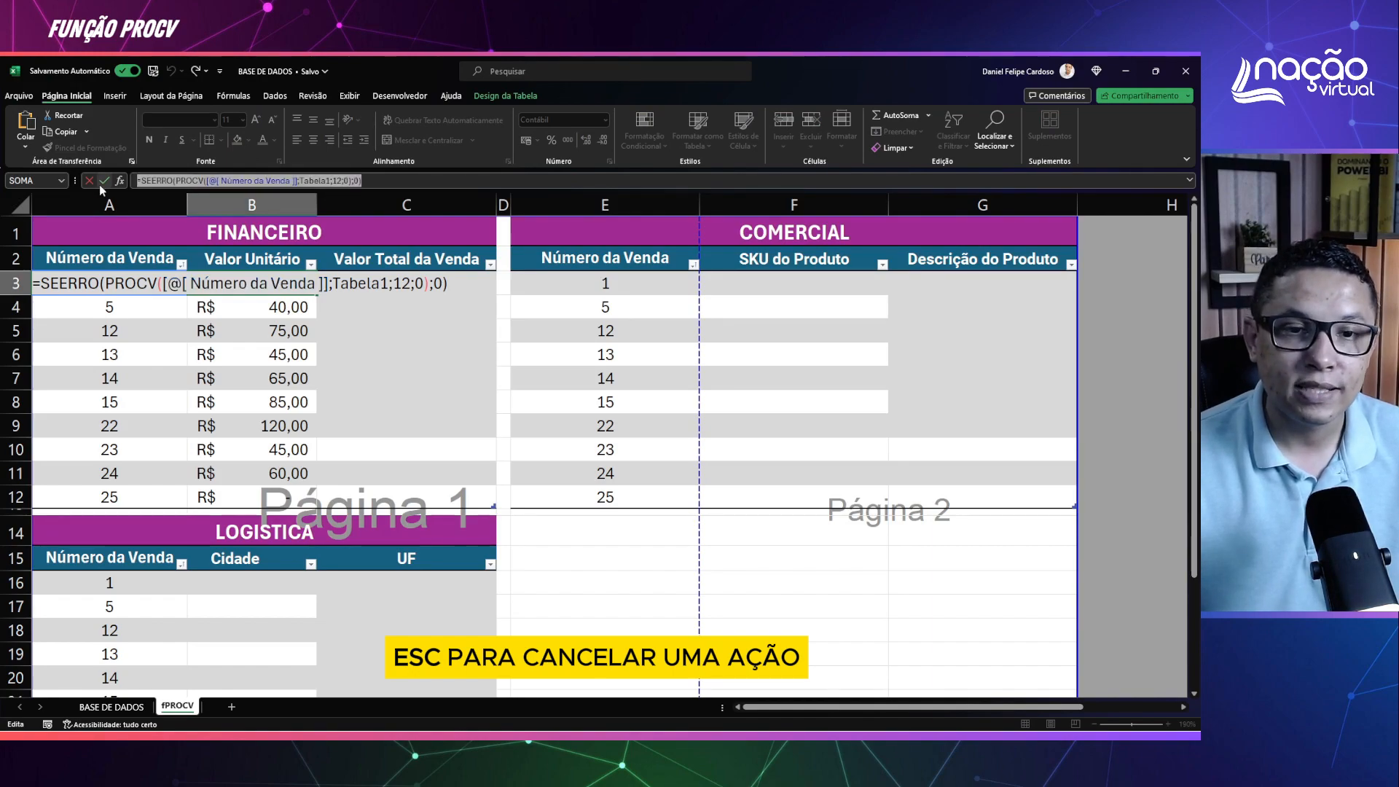
{"action": "key", "text": "Escape"}
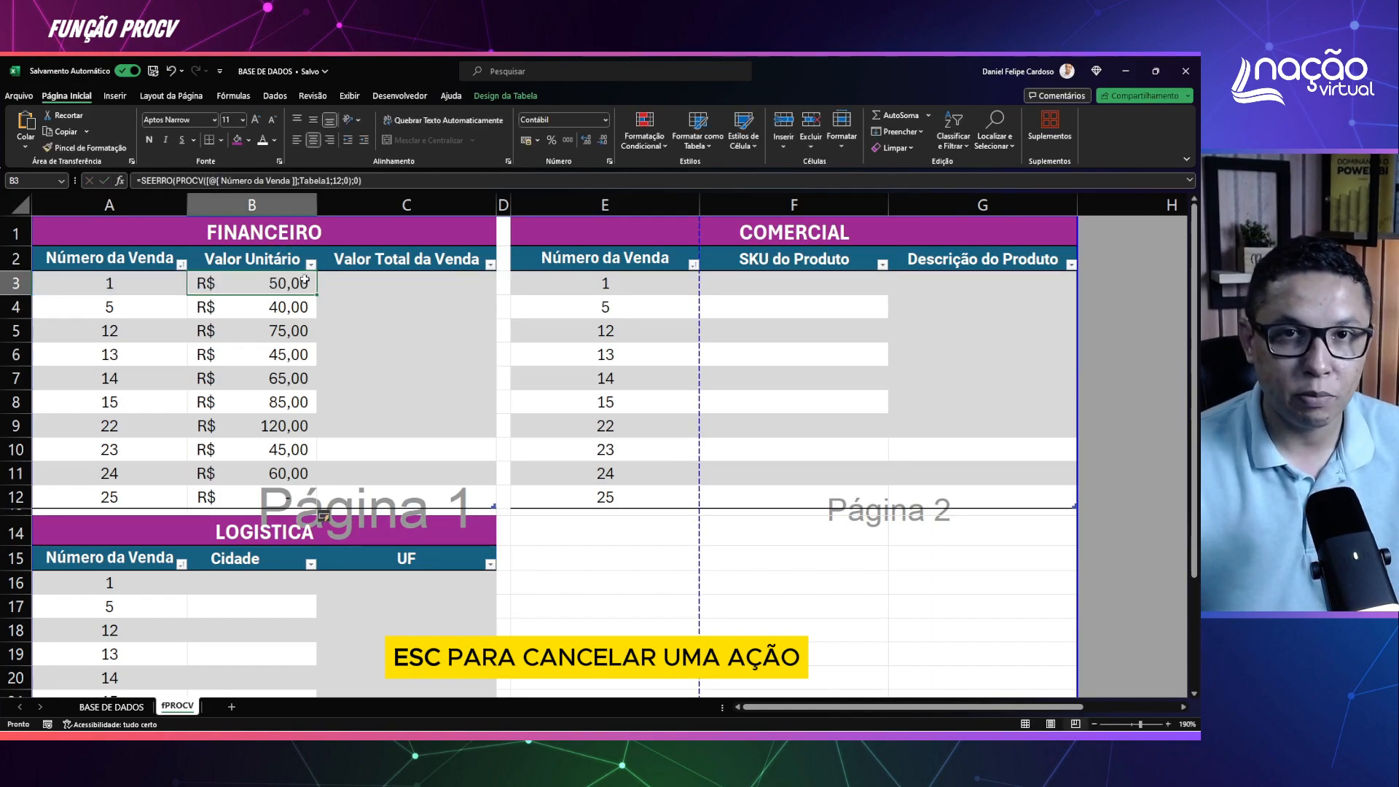
{"action": "left_click", "coordinate": [370, 282]}
{"action": "key", "text": "F2"}
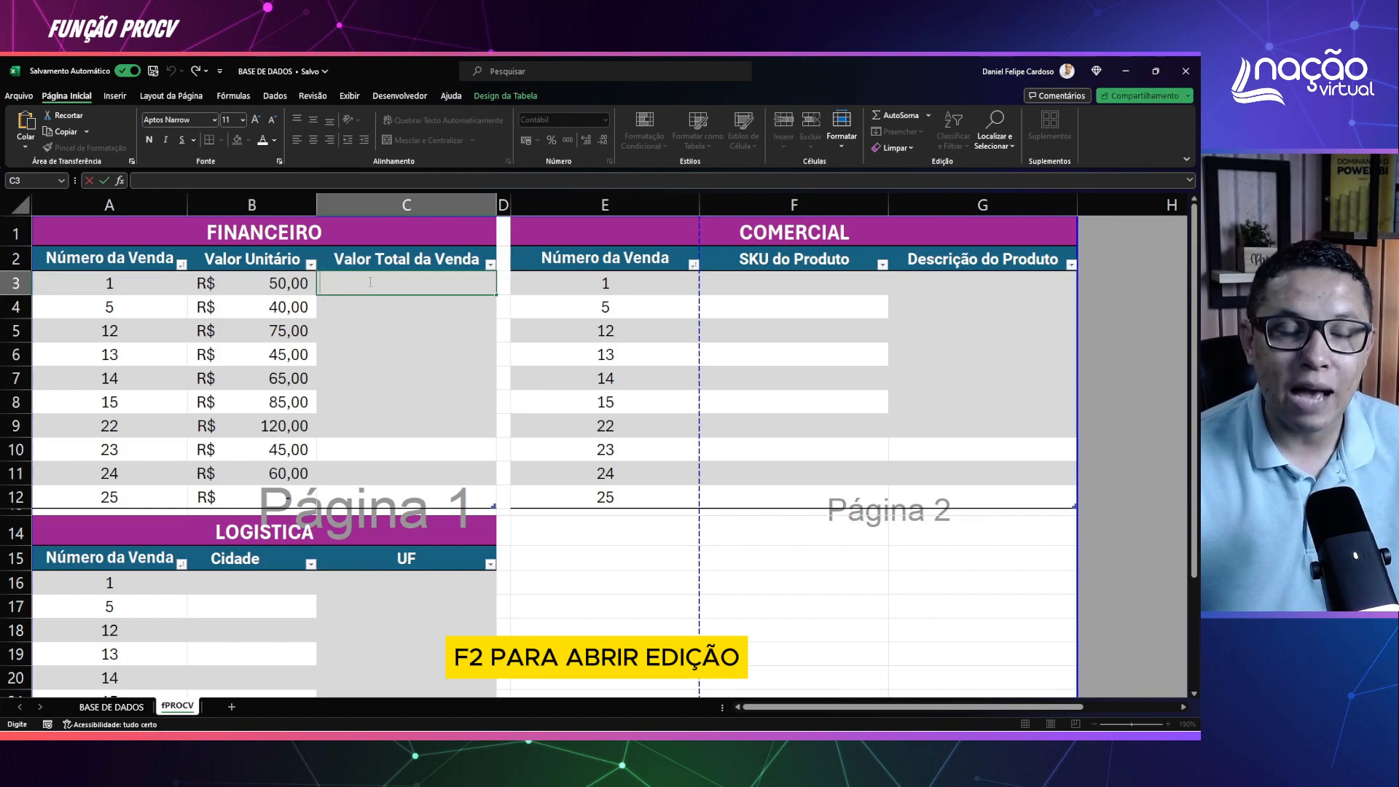
{"action": "type", "text": "=SEERRO(PROCV([@[ Número da Venda ]];Tabela1;12;0);0)"}
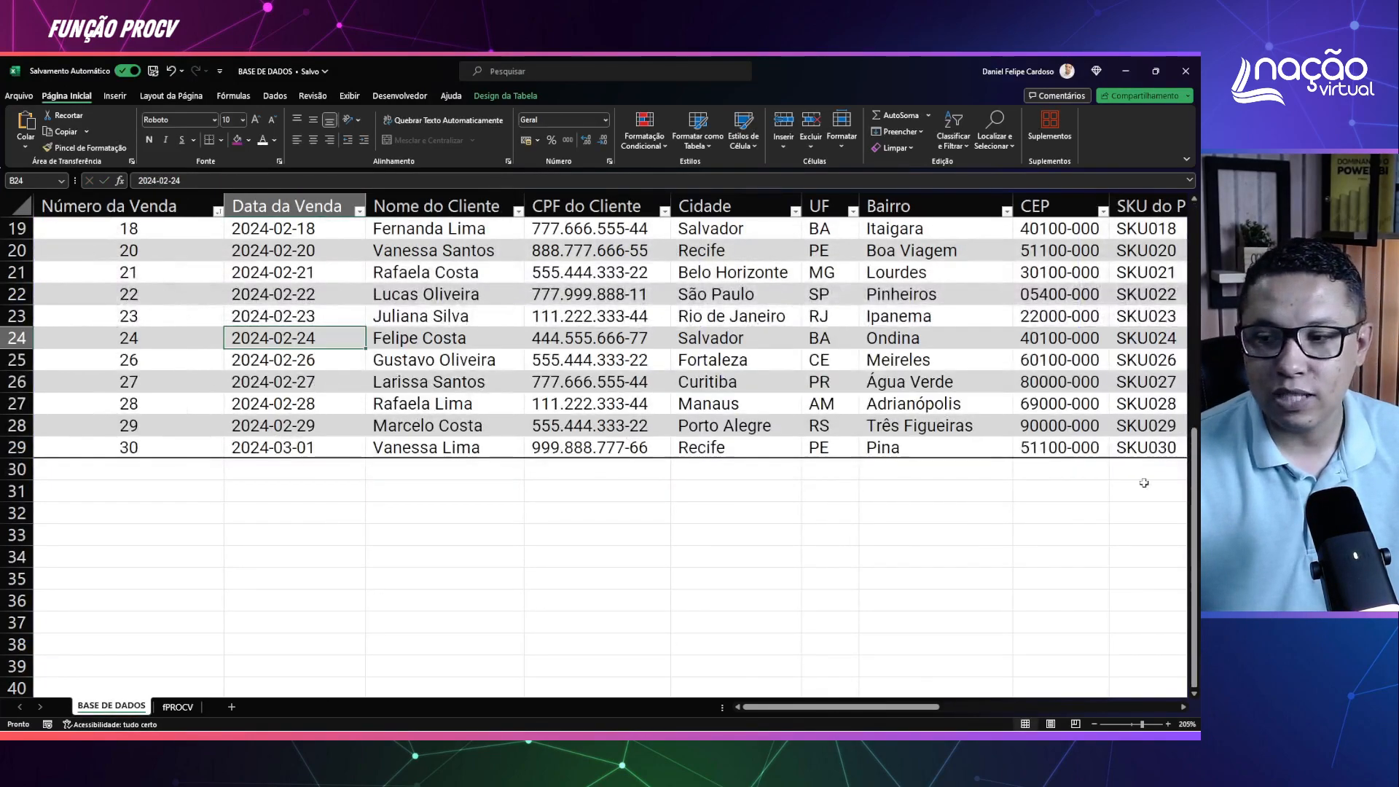
Step: Find the position of Valor Total da Venda in BASE DE DADOS and set the column index in C3's PROCV to 14
{"action": "scroll", "coordinate": [916, 640], "scroll_direction": "up", "scroll_amount": 8}
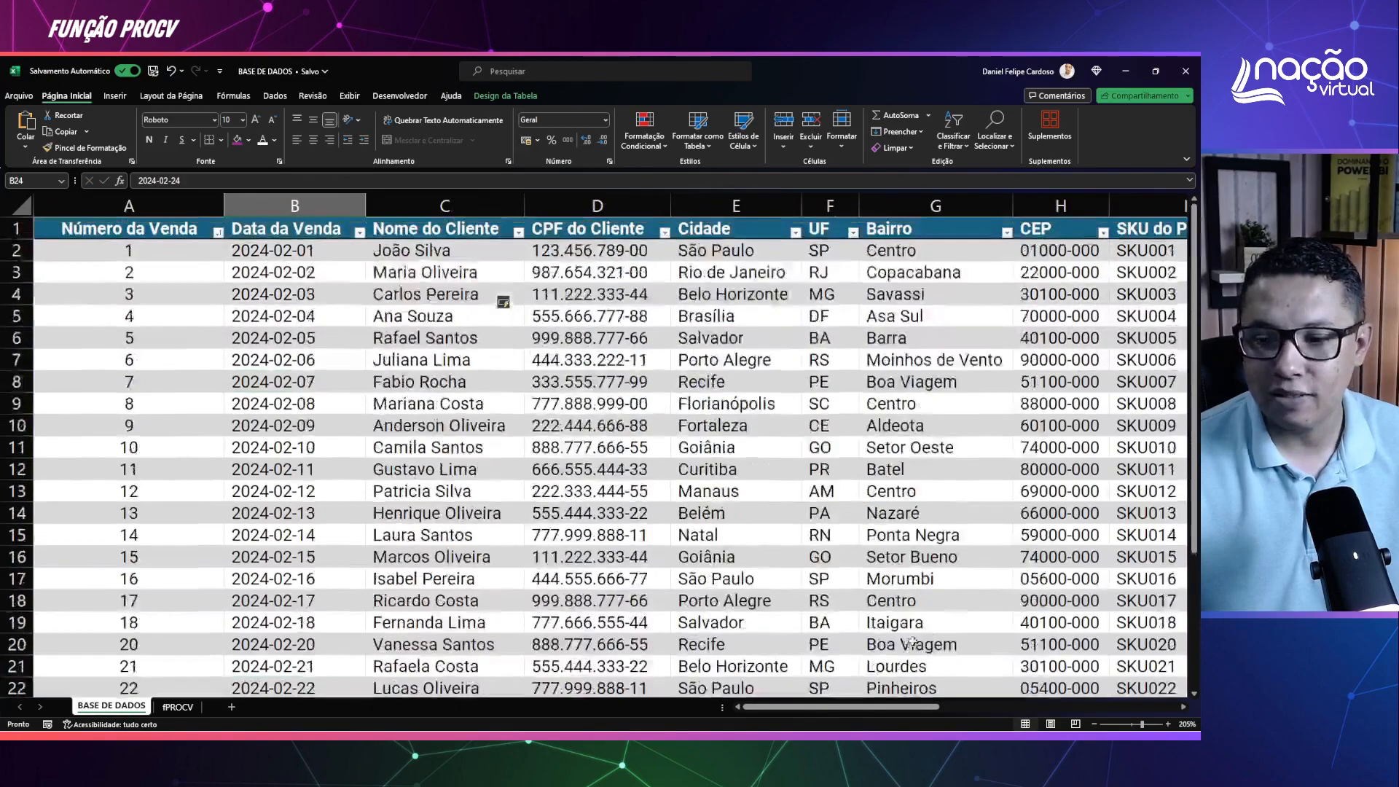
{"action": "left_click_drag", "start_coordinate": [789, 706], "coordinate": [992, 694]}
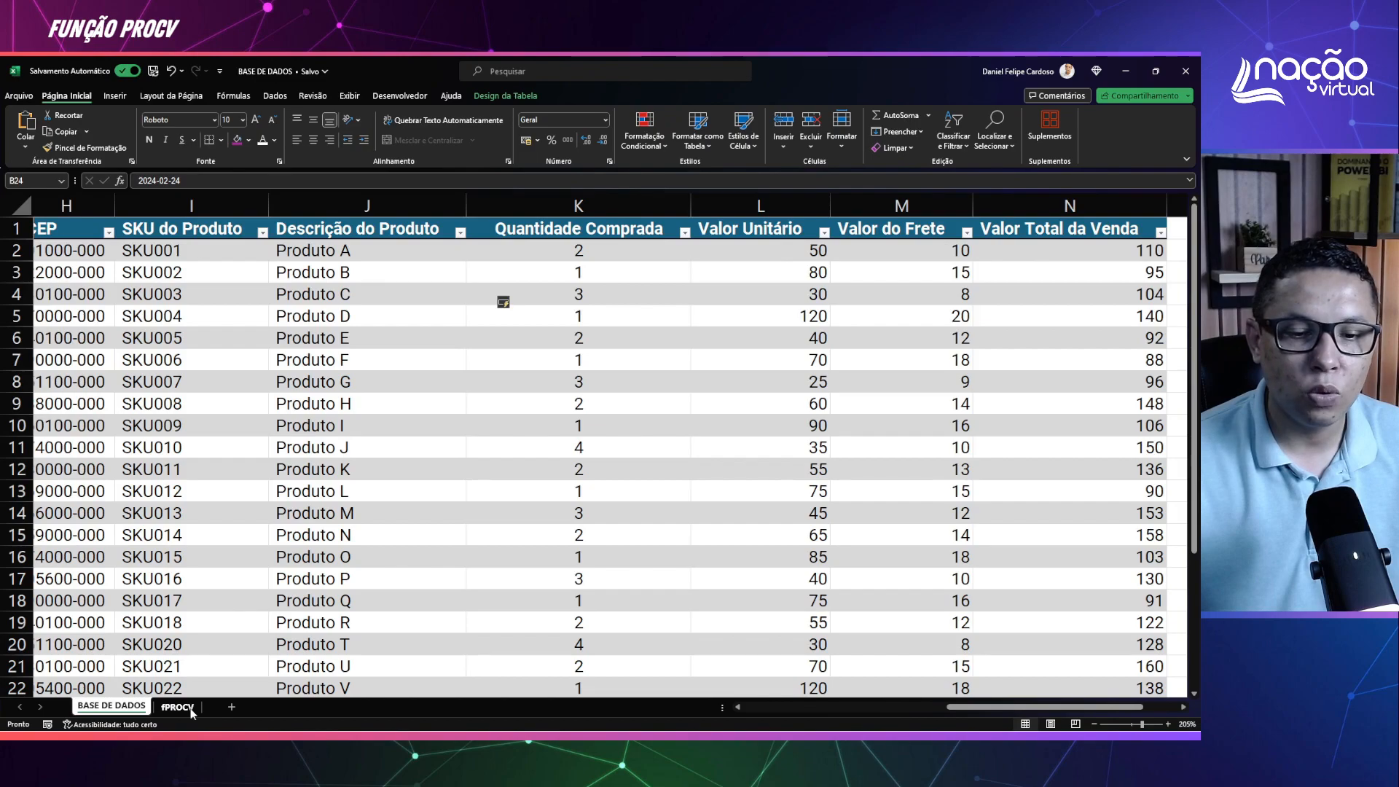
{"action": "left_click", "coordinate": [178, 707]}
{"action": "left_click", "coordinate": [336, 180]}
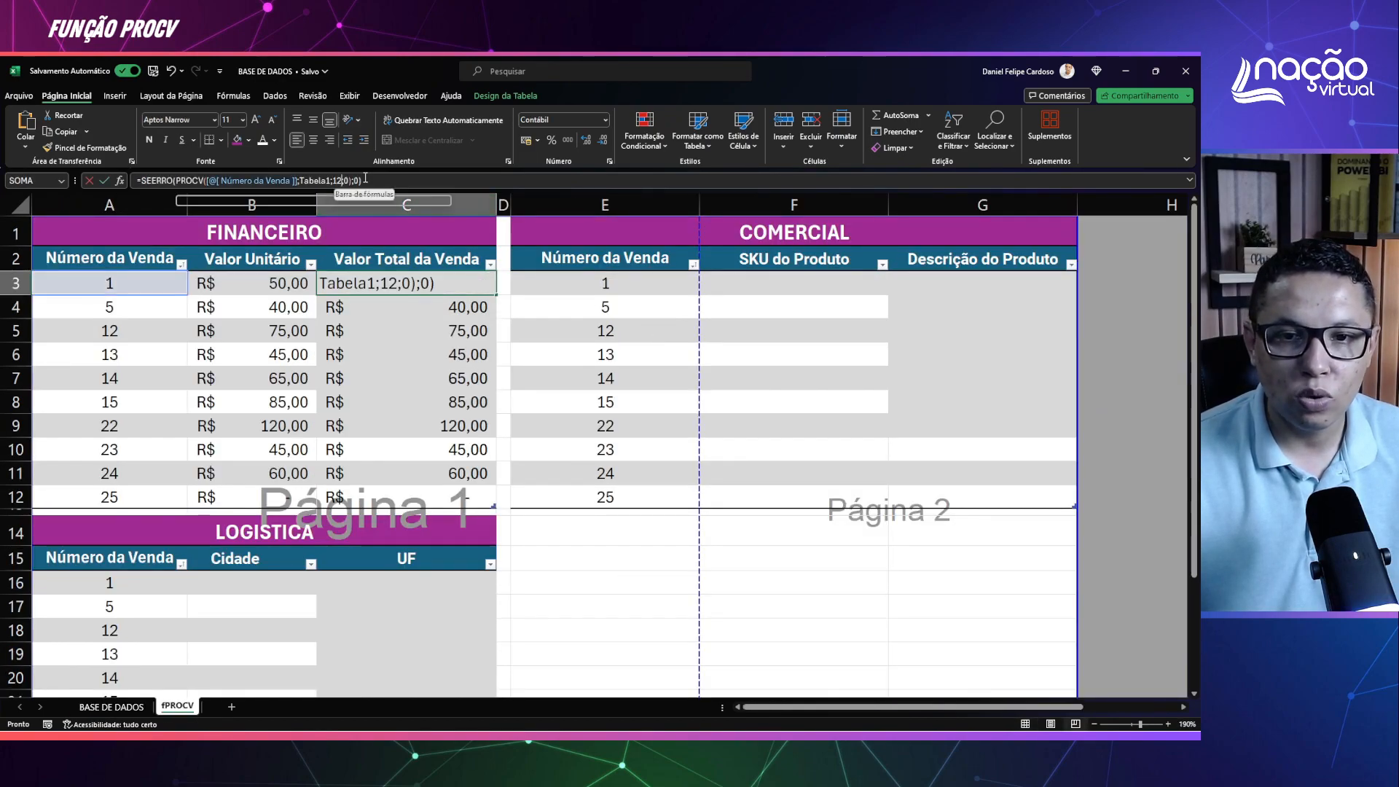
{"action": "key", "text": "BackSpace"}
{"action": "type", "text": "4"}
{"action": "key", "text": "Return"}
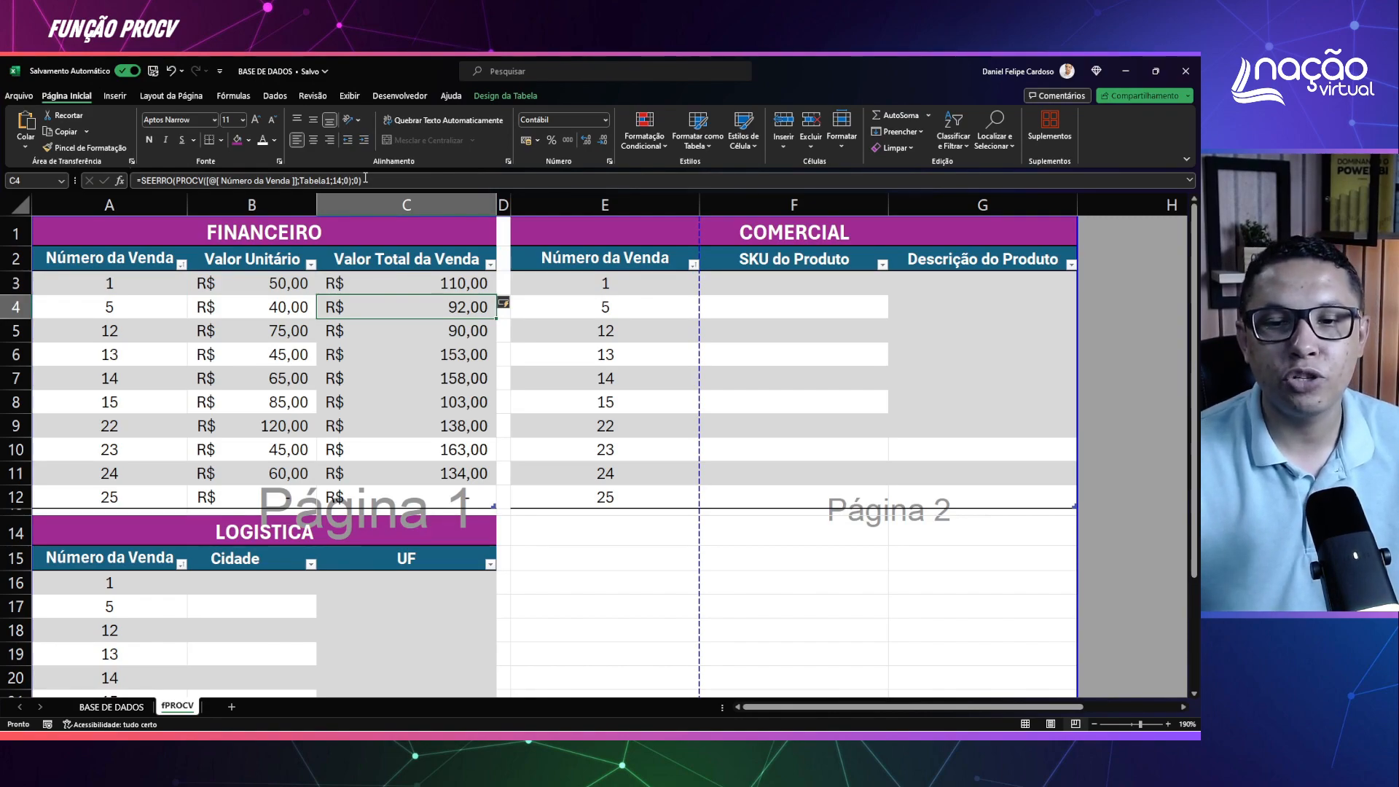
{"action": "key", "text": "Up"}
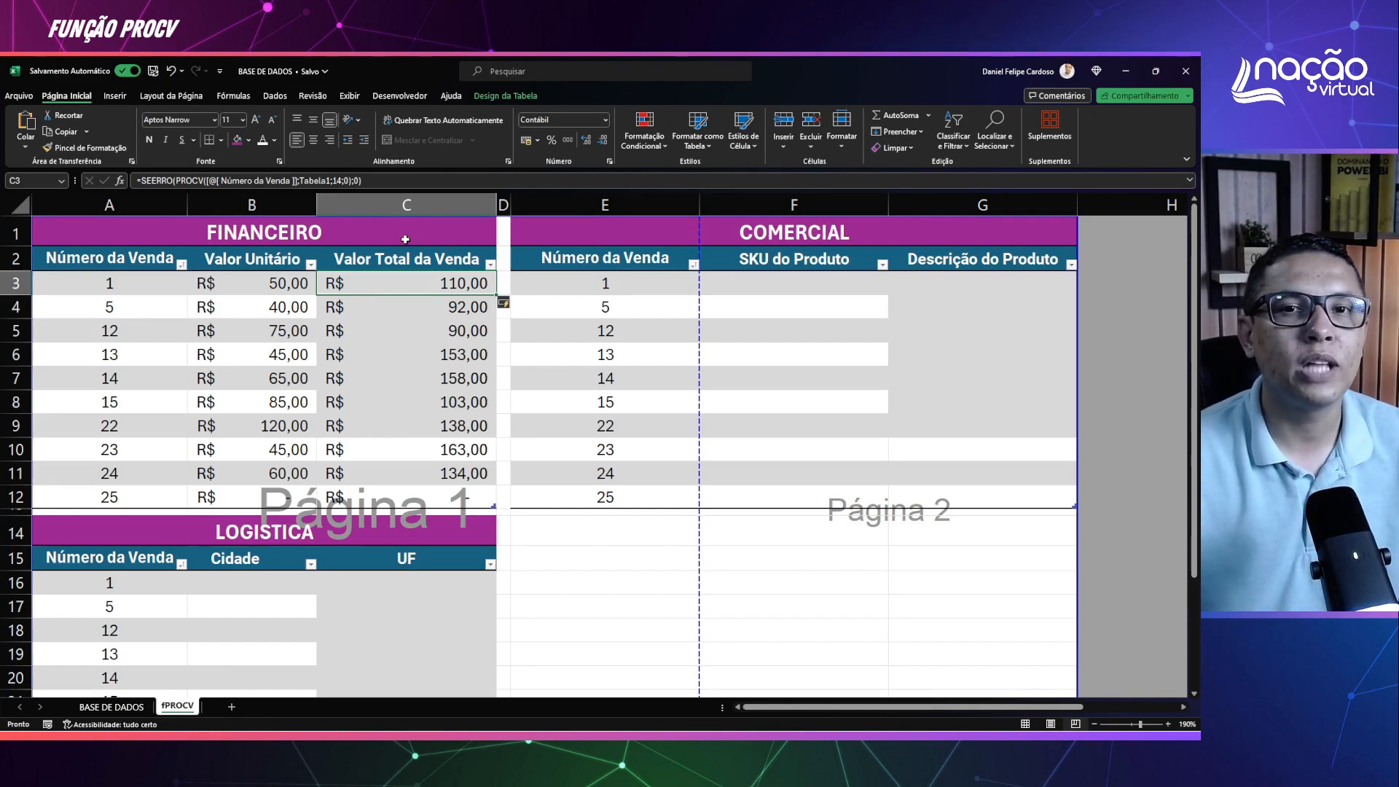
Step: Start a PROCV formula in F3 under SKU do Produto, using the row's Número da Venda as the lookup value
{"action": "left_click", "coordinate": [797, 288]}
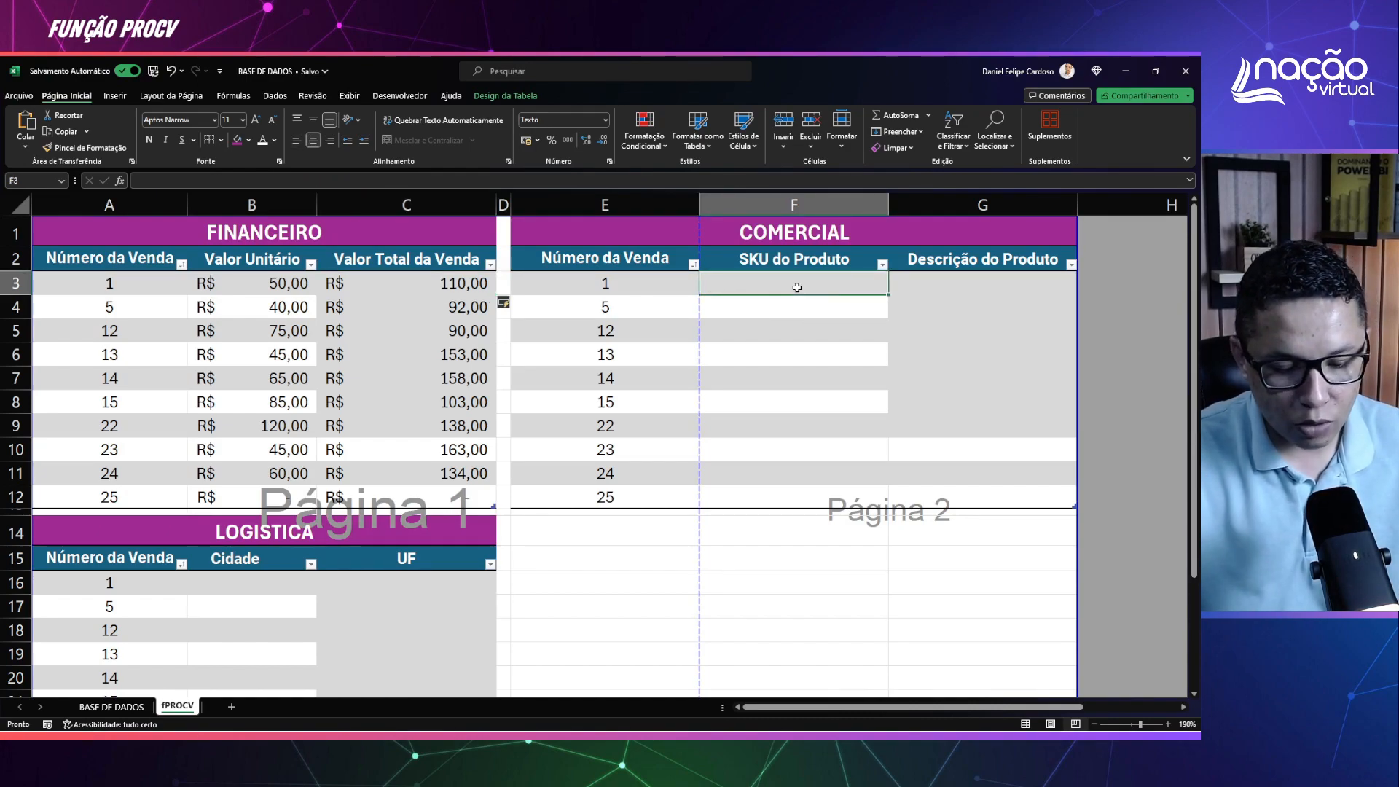
{"action": "type", "text": "=proc"}
{"action": "key", "text": "Down"}
{"action": "key", "text": "Down"}
{"action": "key", "text": "Down"}
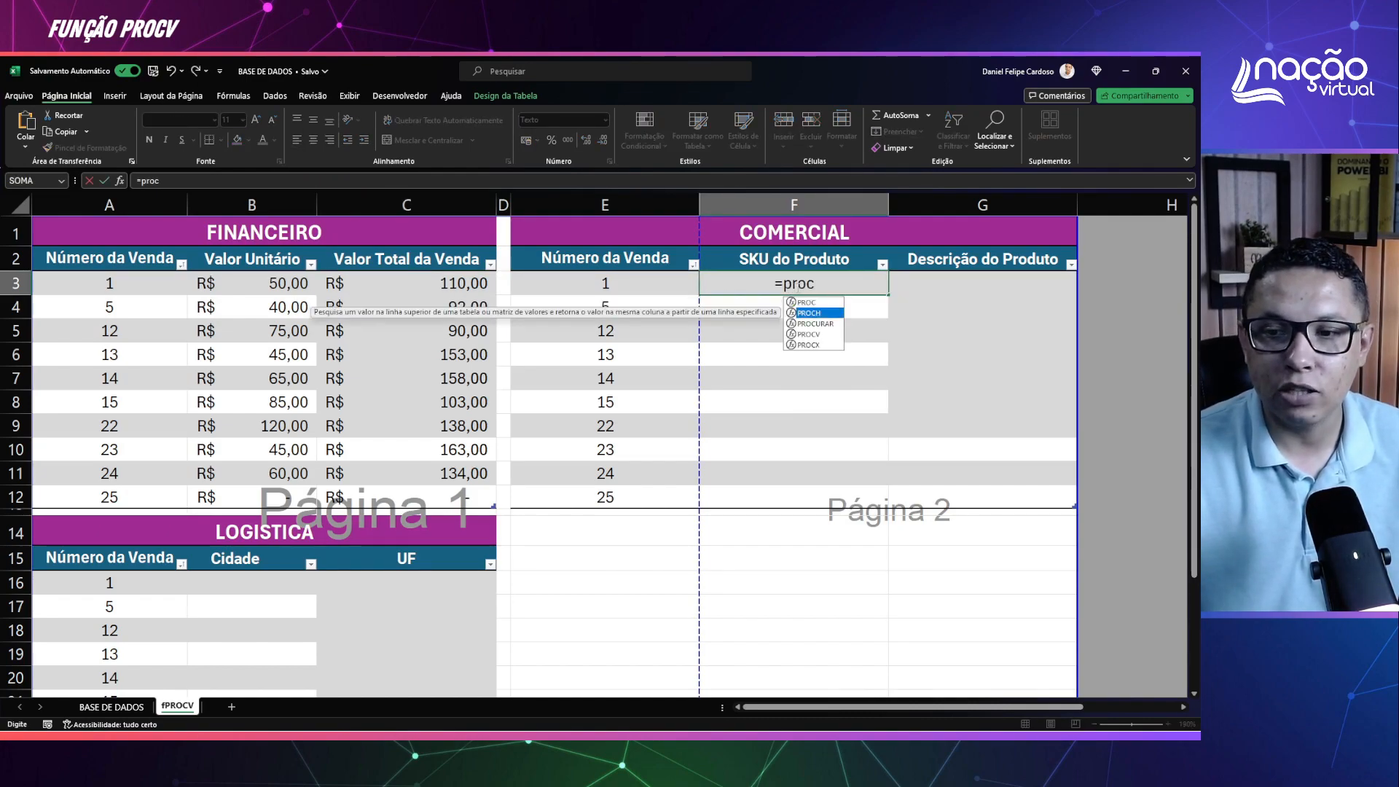
{"action": "key", "text": "Tab"}
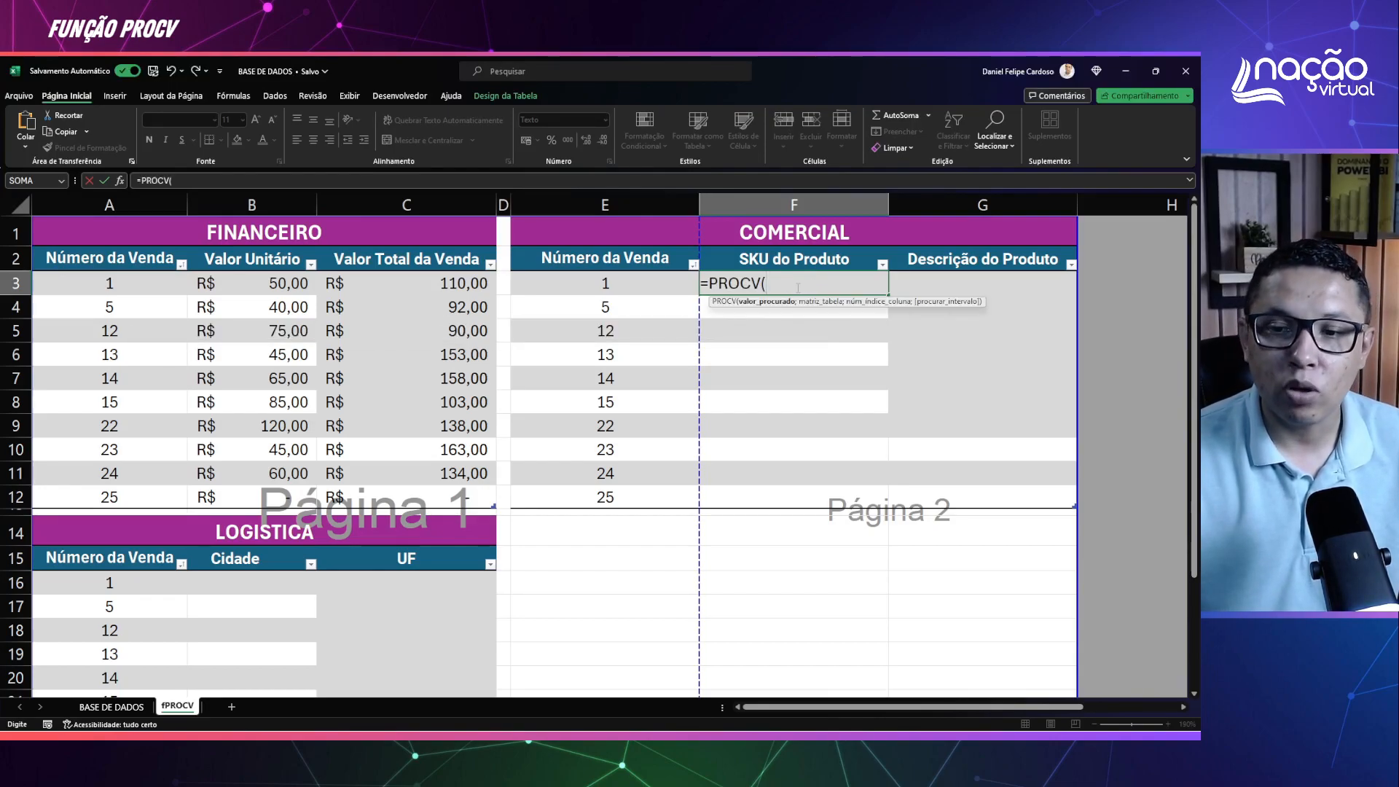
{"action": "key", "text": "Left"}
{"action": "type", "text": ";"}
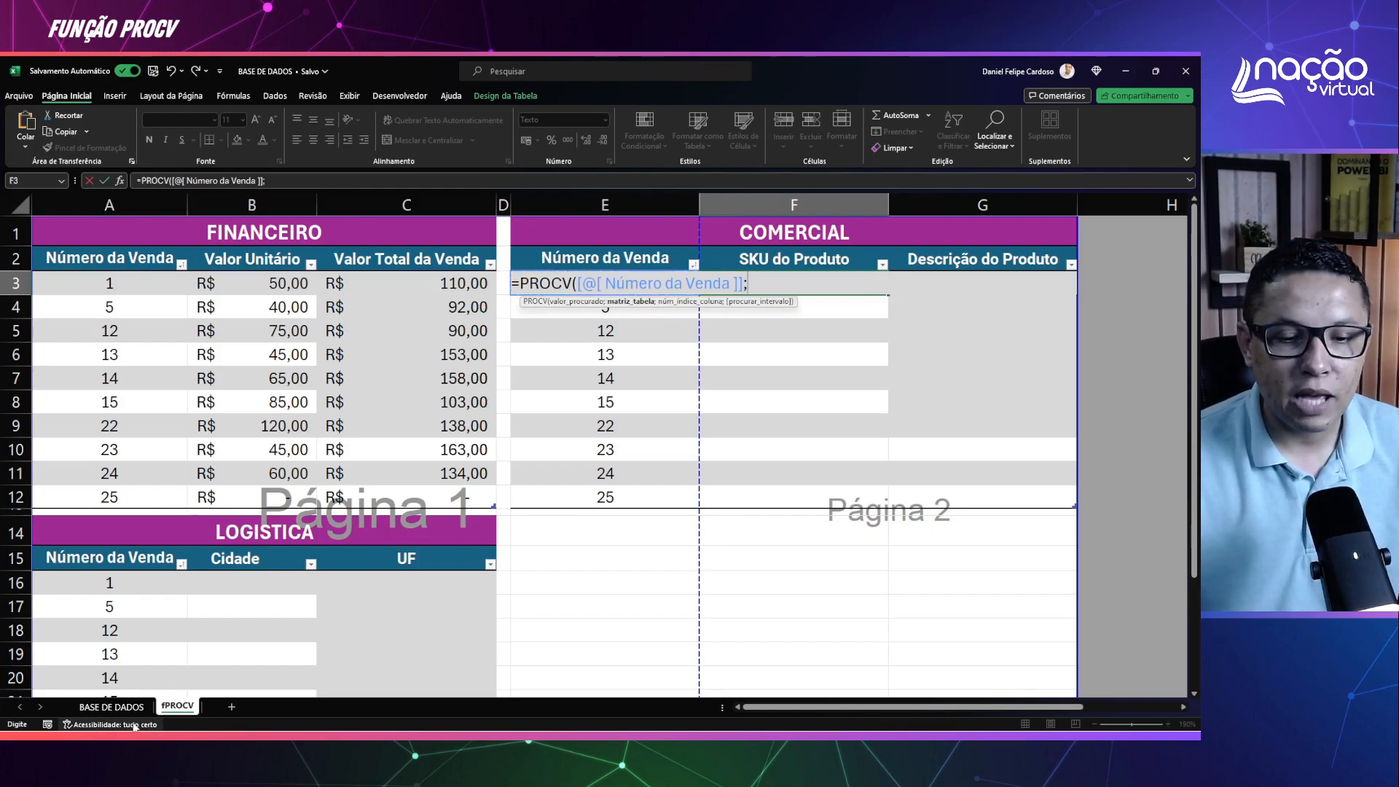
Step: For F3's PROCV table, select the BASE DE DADOS records from Número da Venda through SKU do Produto, finding that column's position
{"action": "left_click", "coordinate": [111, 707]}
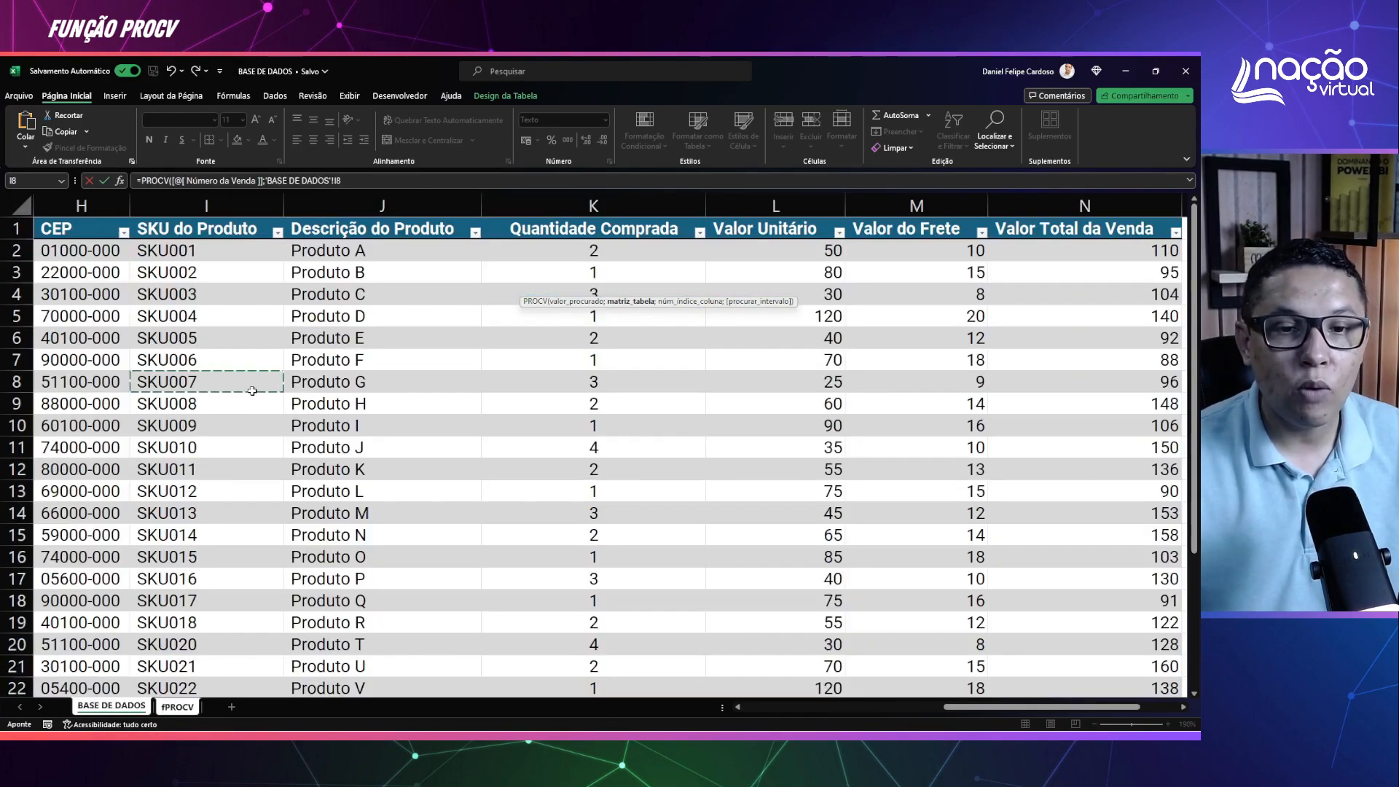
{"action": "key", "text": "ctrl+Home"}
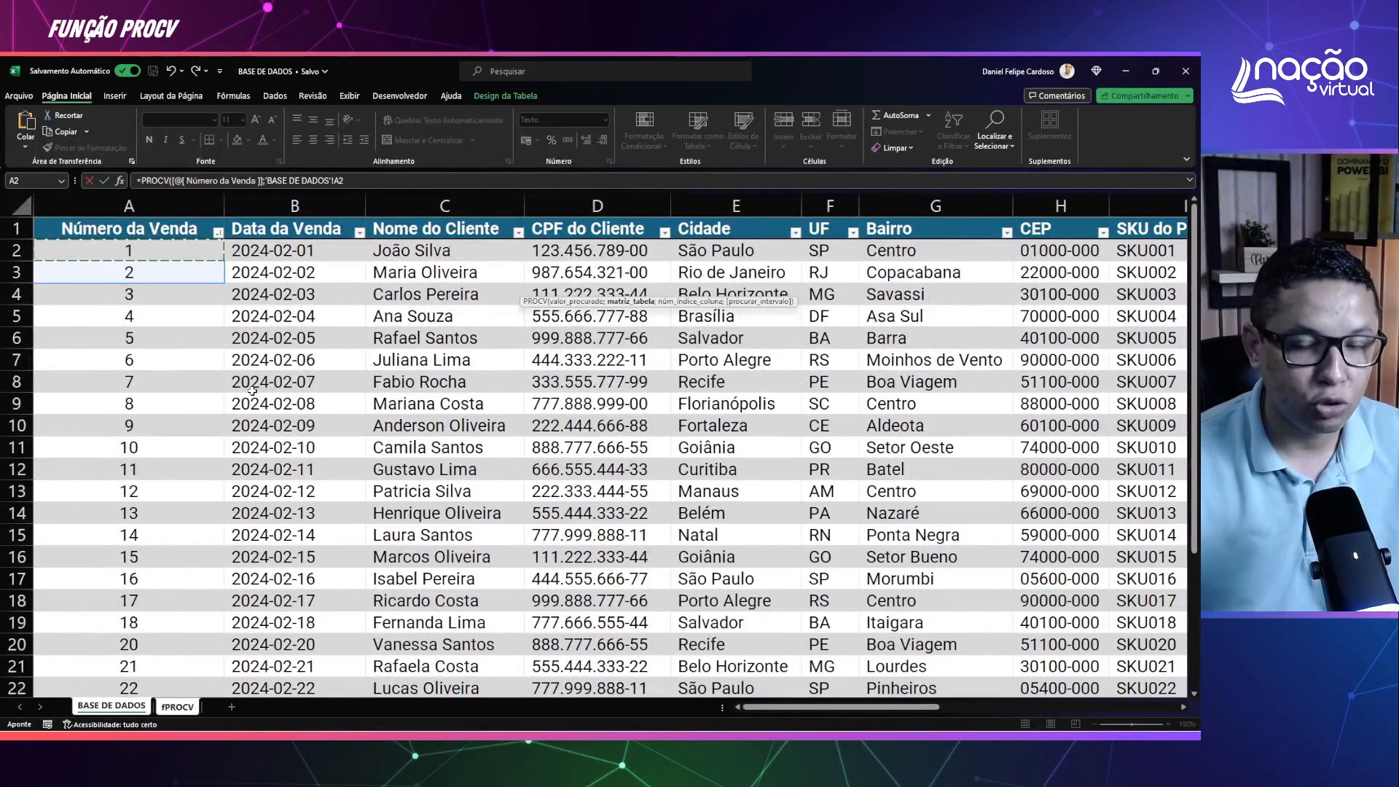
{"action": "key", "text": "shift+Right"}
{"action": "key", "text": "shift+Right"}
{"action": "key", "text": "shift+Right"}
{"action": "key", "text": "shift+Right"}
{"action": "key", "text": "shift+Right"}
{"action": "key", "text": "shift+Right"}
{"action": "key", "text": "shift+Right"}
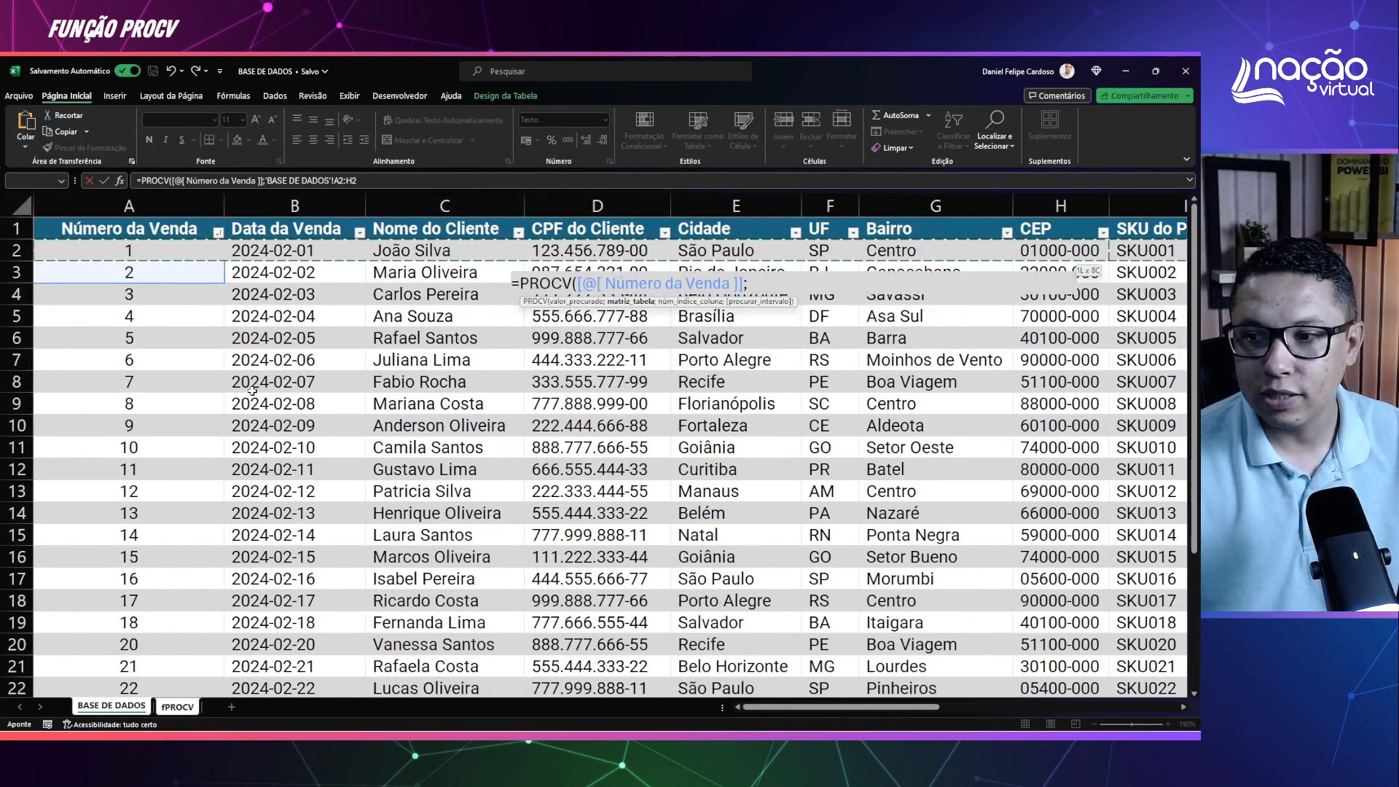
{"action": "key", "text": "shift+Right"}
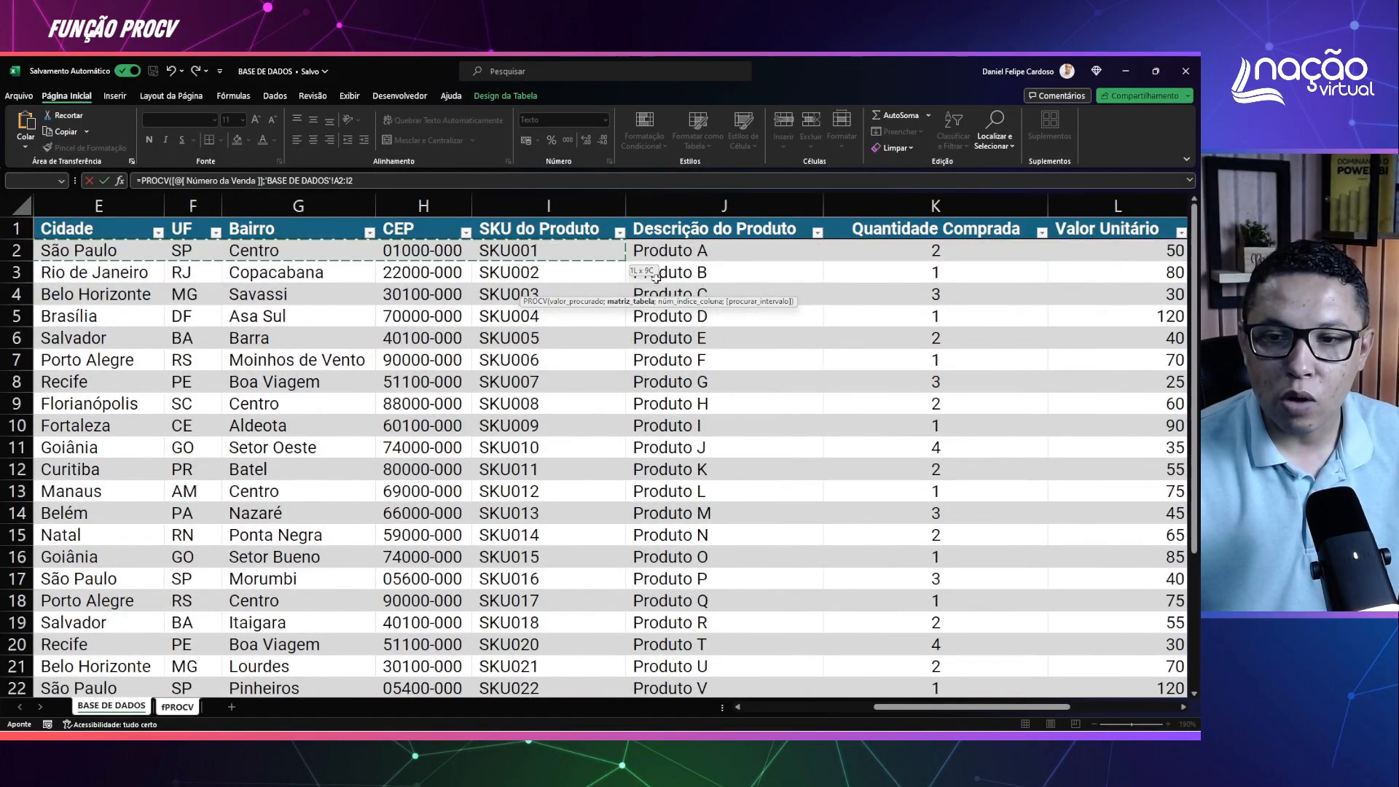
{"action": "key", "text": "ctrl+shift+Down"}
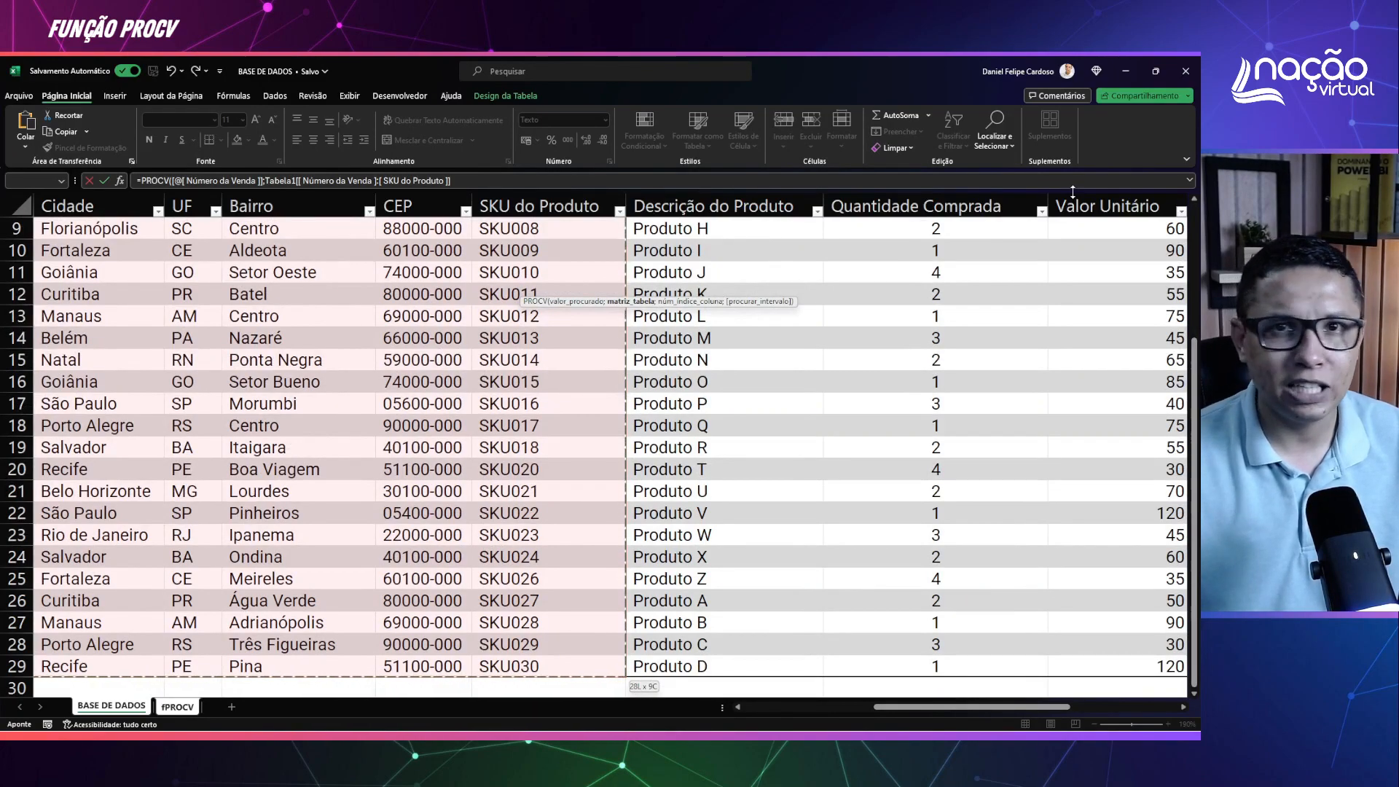
Step: Extend the lookup range to all of Tabela1 and complete F3's PROCV with column index 9 and exact match 0
{"action": "key", "text": "ctrl+shift+Right"}
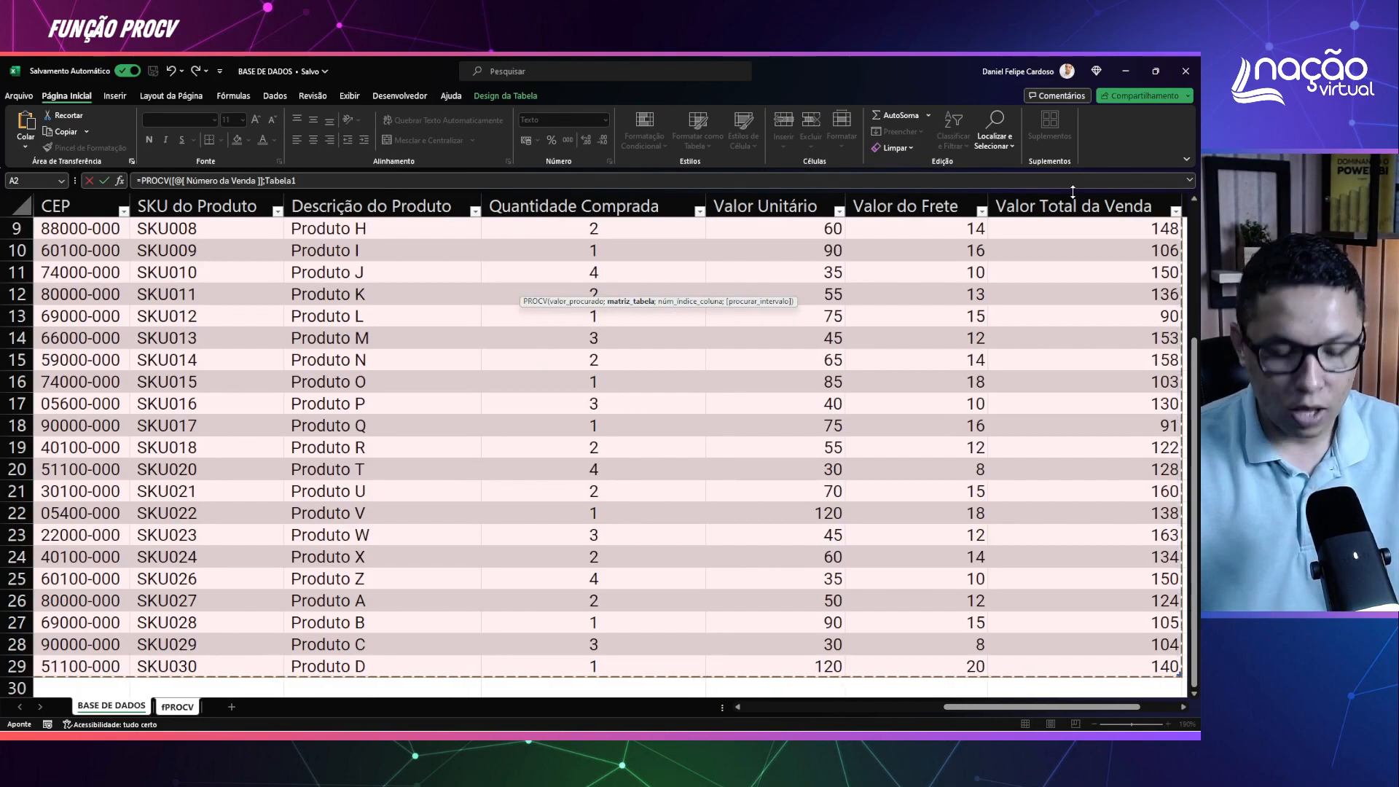
{"action": "type", "text": ";"}
{"action": "type", "text": "9;0)"}
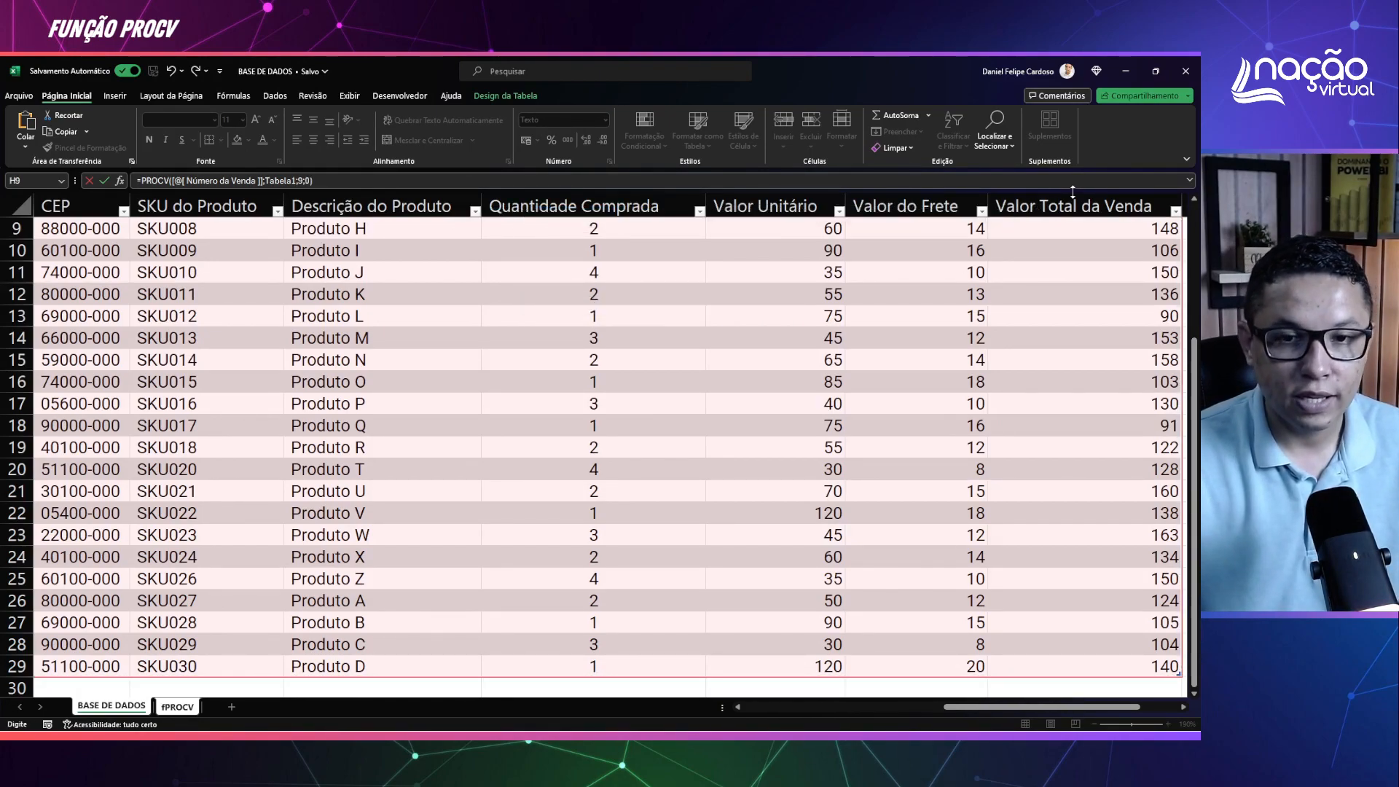
{"action": "key", "text": "Return"}
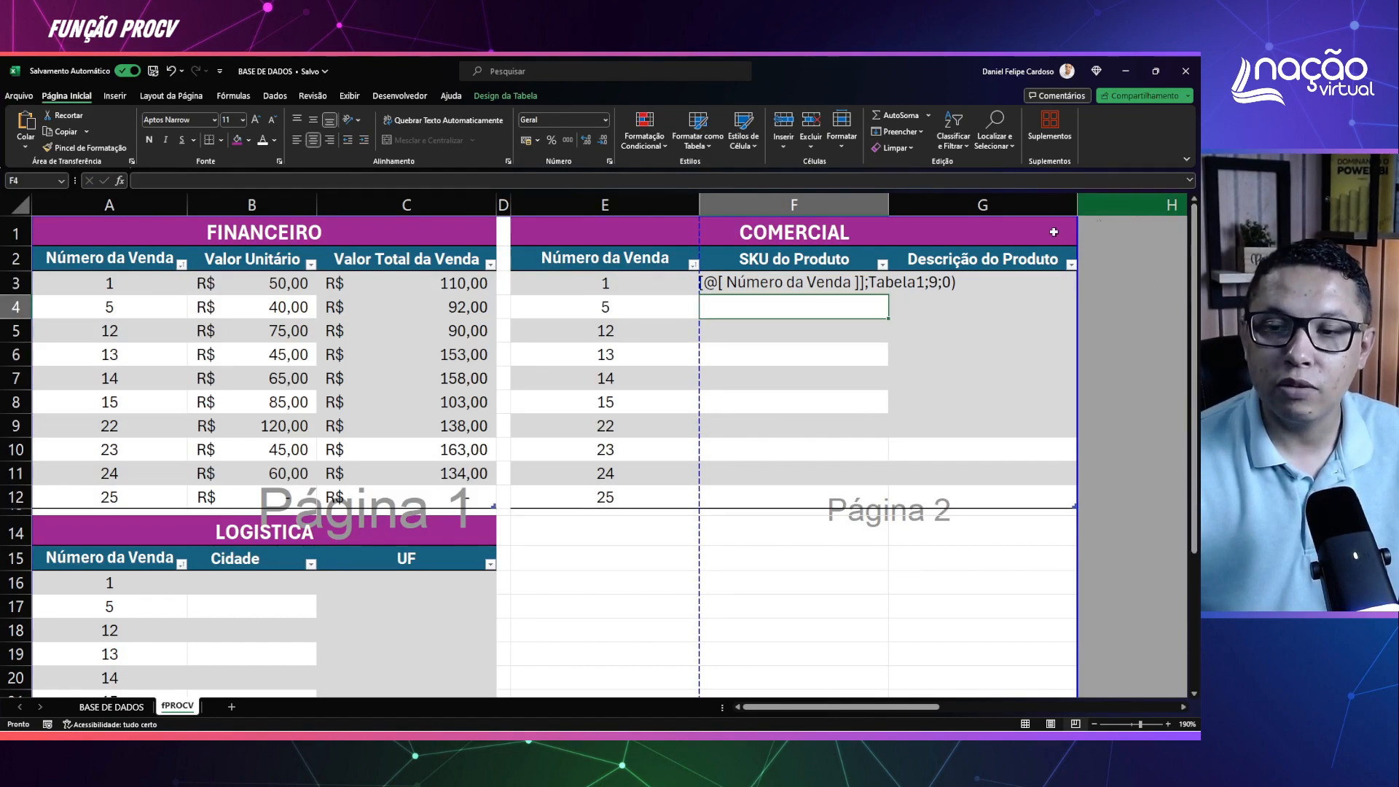
Step: Change F3's cell format to Número and re-enter its formula so it calculates for the SKU do Produto column
{"action": "key", "text": "Up"}
{"action": "left_click", "coordinate": [608, 122]}
{"action": "left_click", "coordinate": [587, 178]}
{"action": "left_click", "coordinate": [335, 179]}
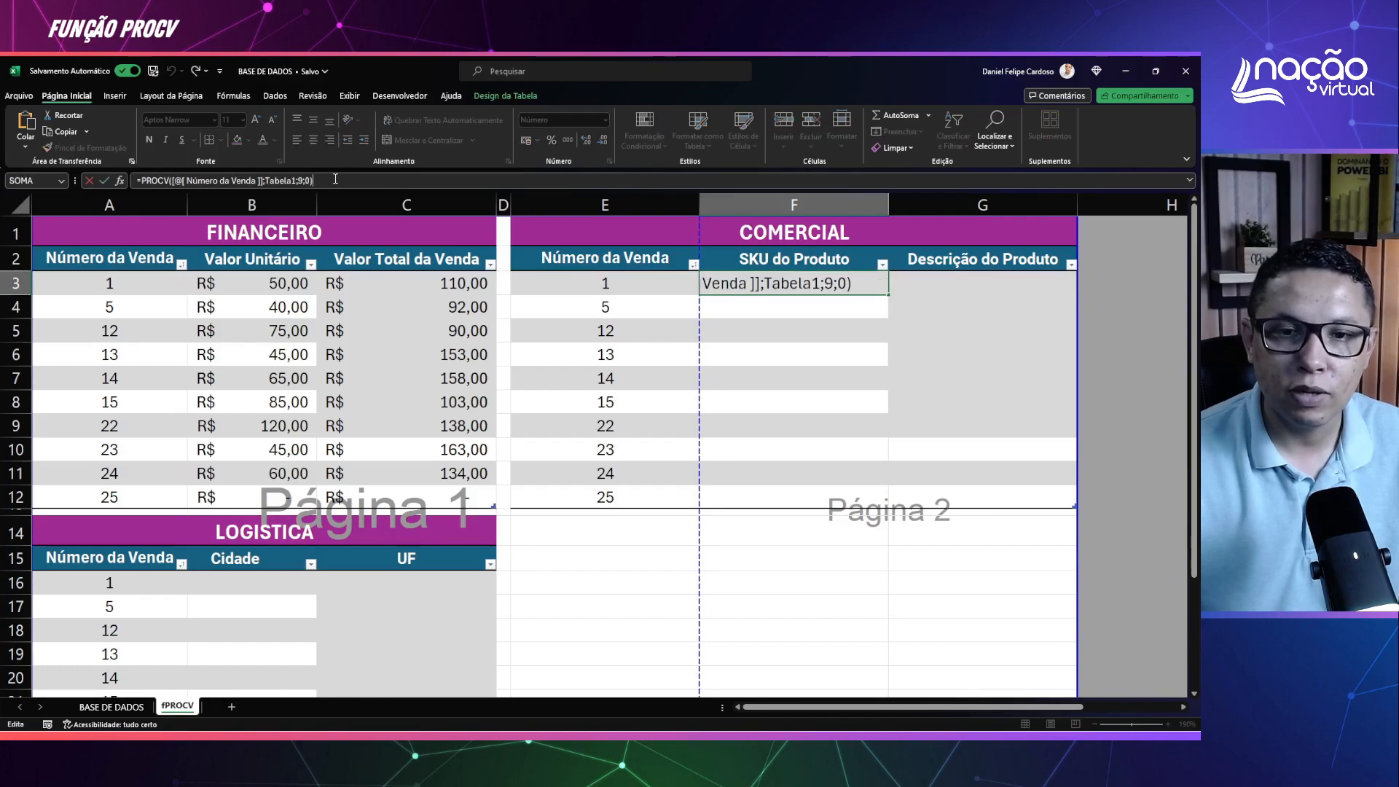
{"action": "key", "text": "Return"}
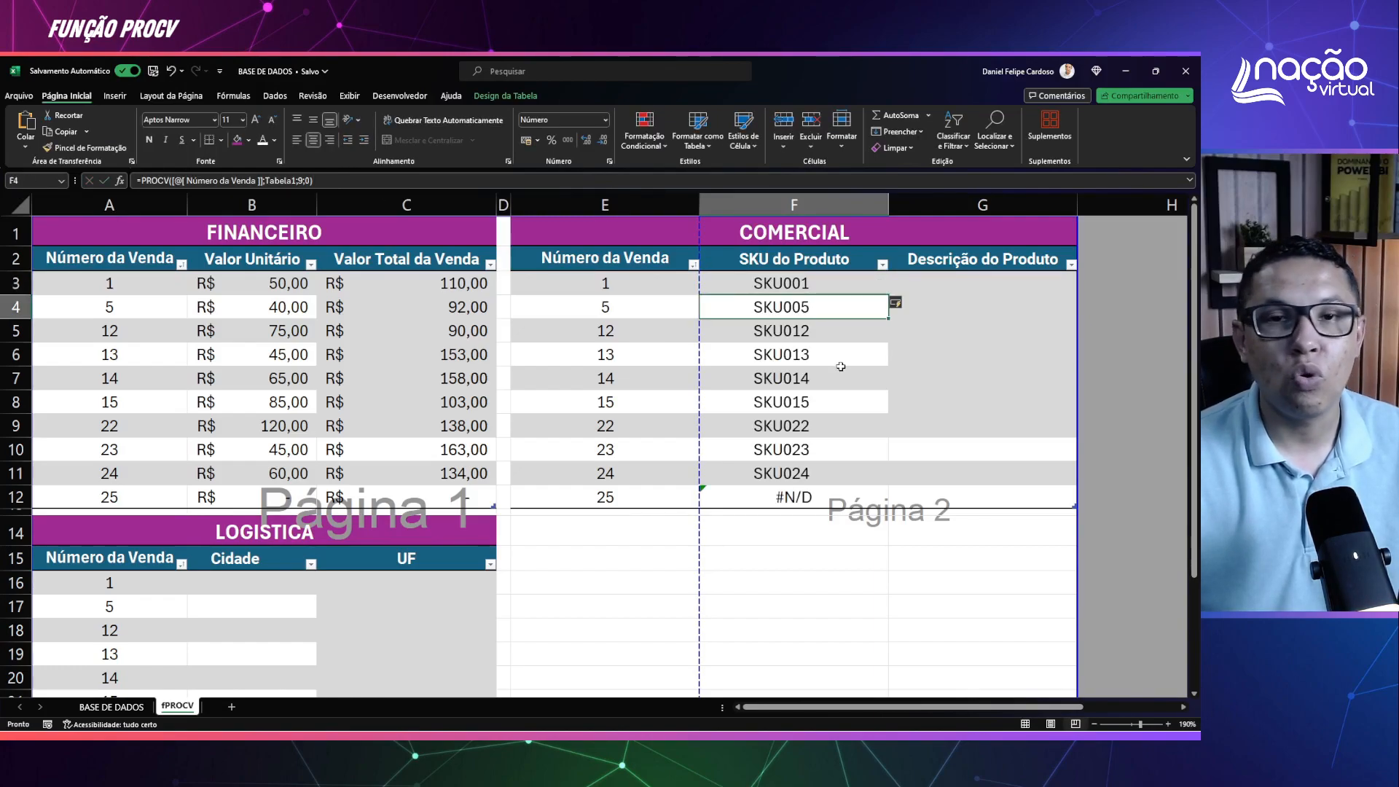
Step: Wrap F3's PROCV in SEERRO with 0 as the value if error
{"action": "left_click", "coordinate": [744, 285]}
{"action": "left_click", "coordinate": [142, 180]}
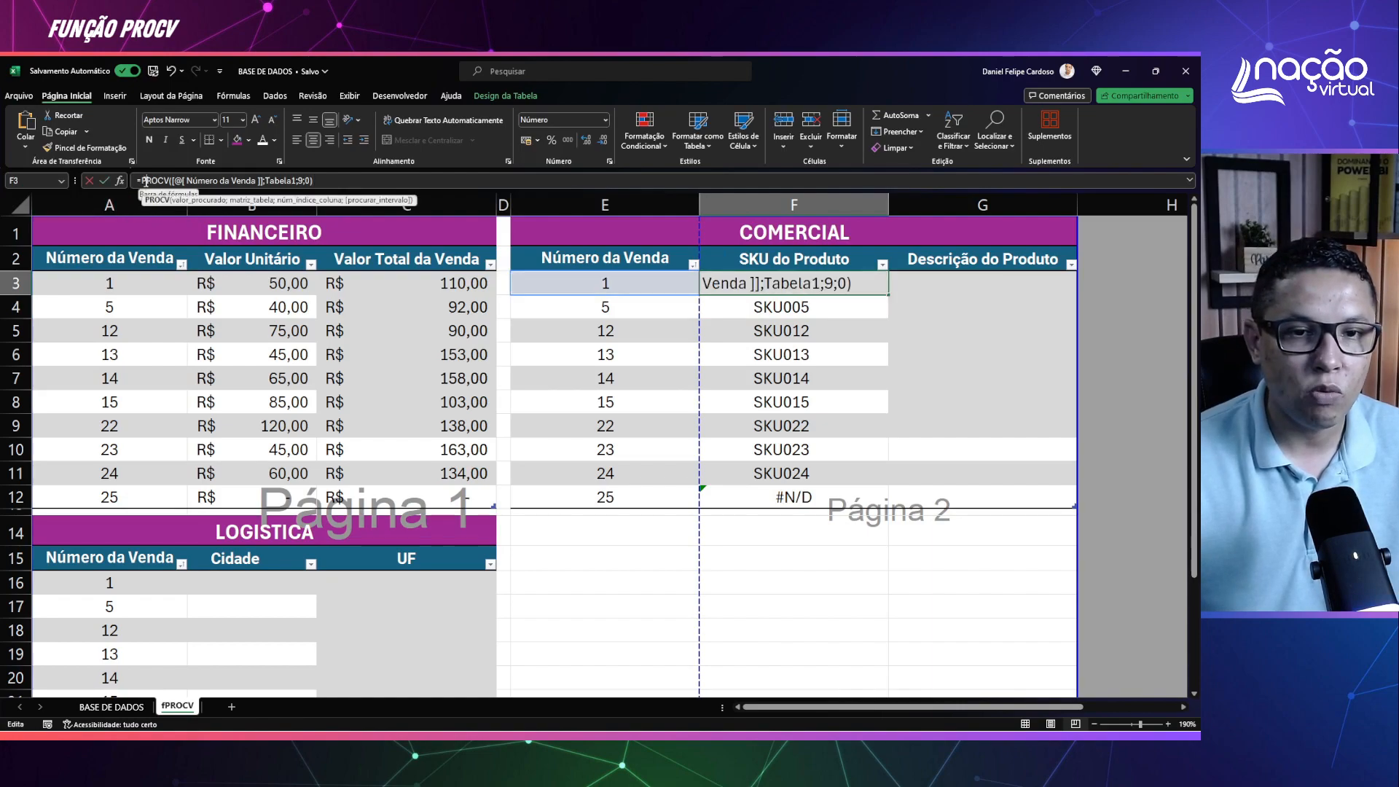
{"action": "type", "text": "see"}
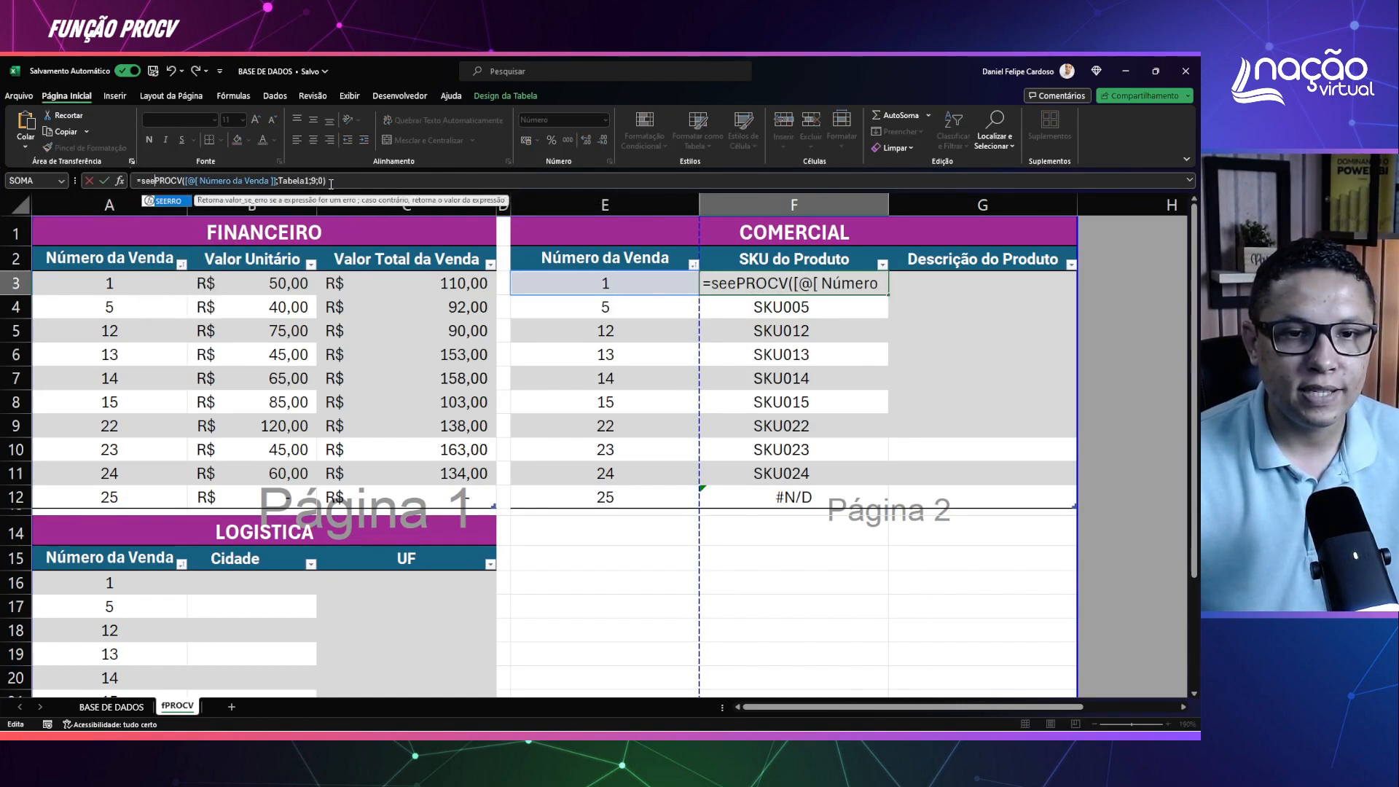
{"action": "key", "text": "Tab"}
{"action": "left_click", "coordinate": [366, 180]}
{"action": "type", "text": ";0"}
{"action": "key", "text": "Return"}
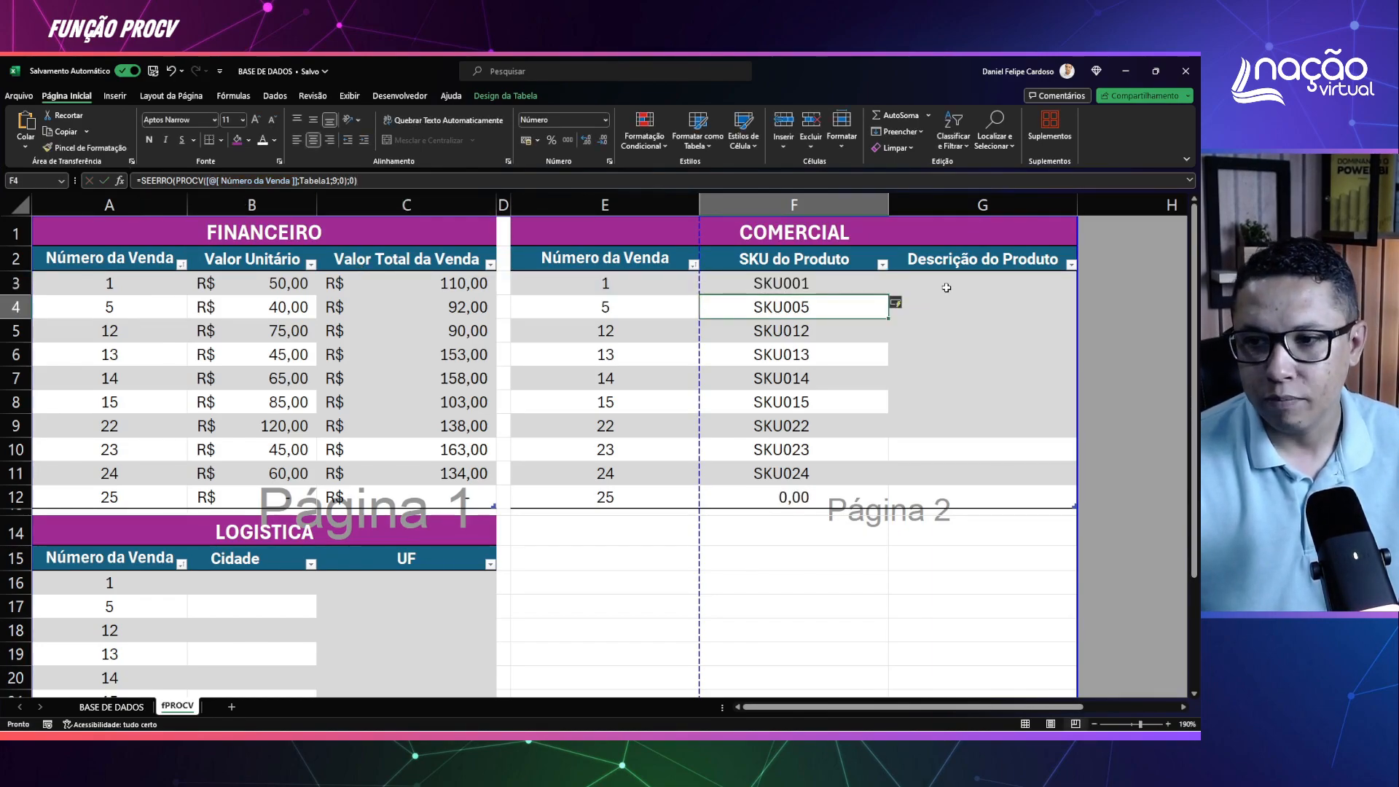
Step: Copy the full formula =SEERRO(PROCV([@[ Número da Venda ]];Tabela1;9;0);0) from F3 into G3 under Descrição do Produto
{"action": "double_click", "coordinate": [871, 280]}
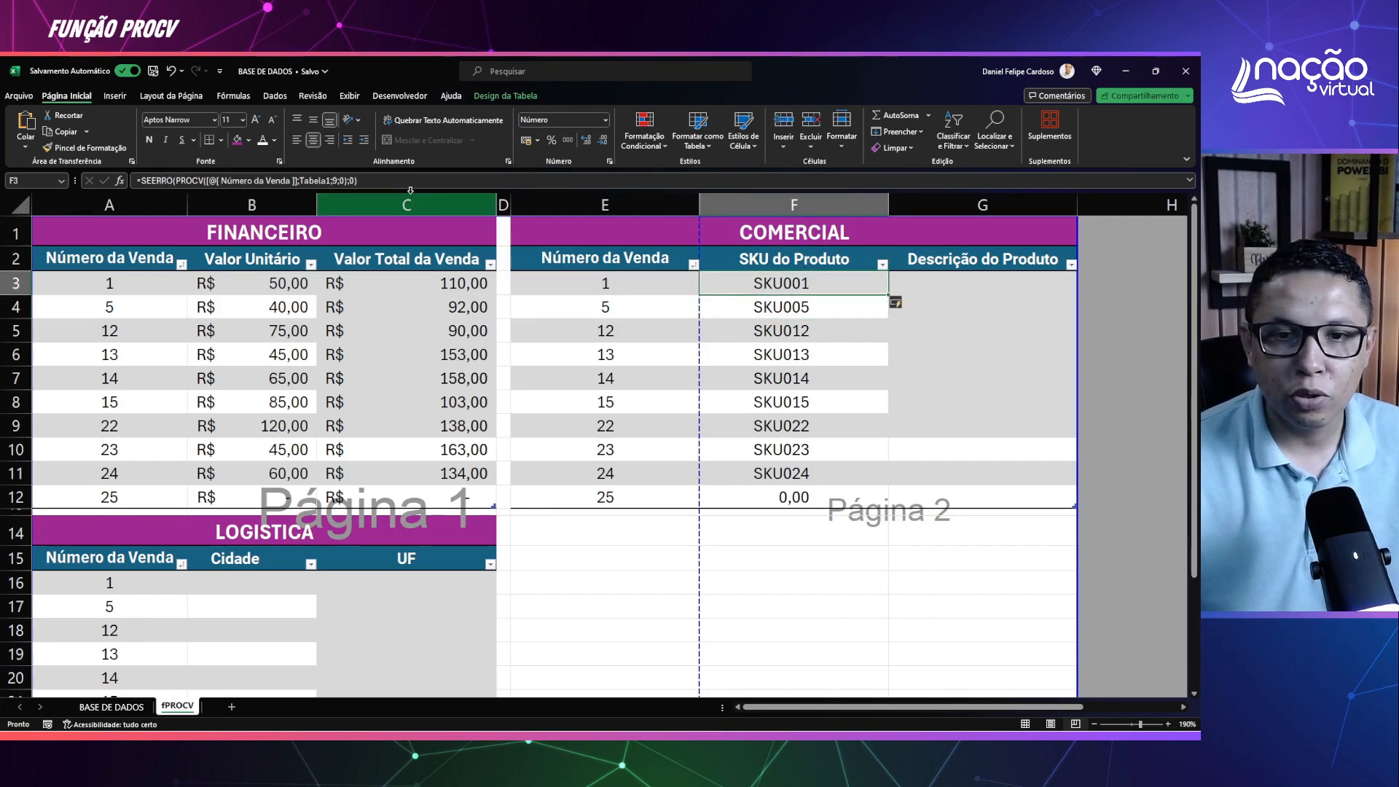
{"action": "key", "text": "Escape"}
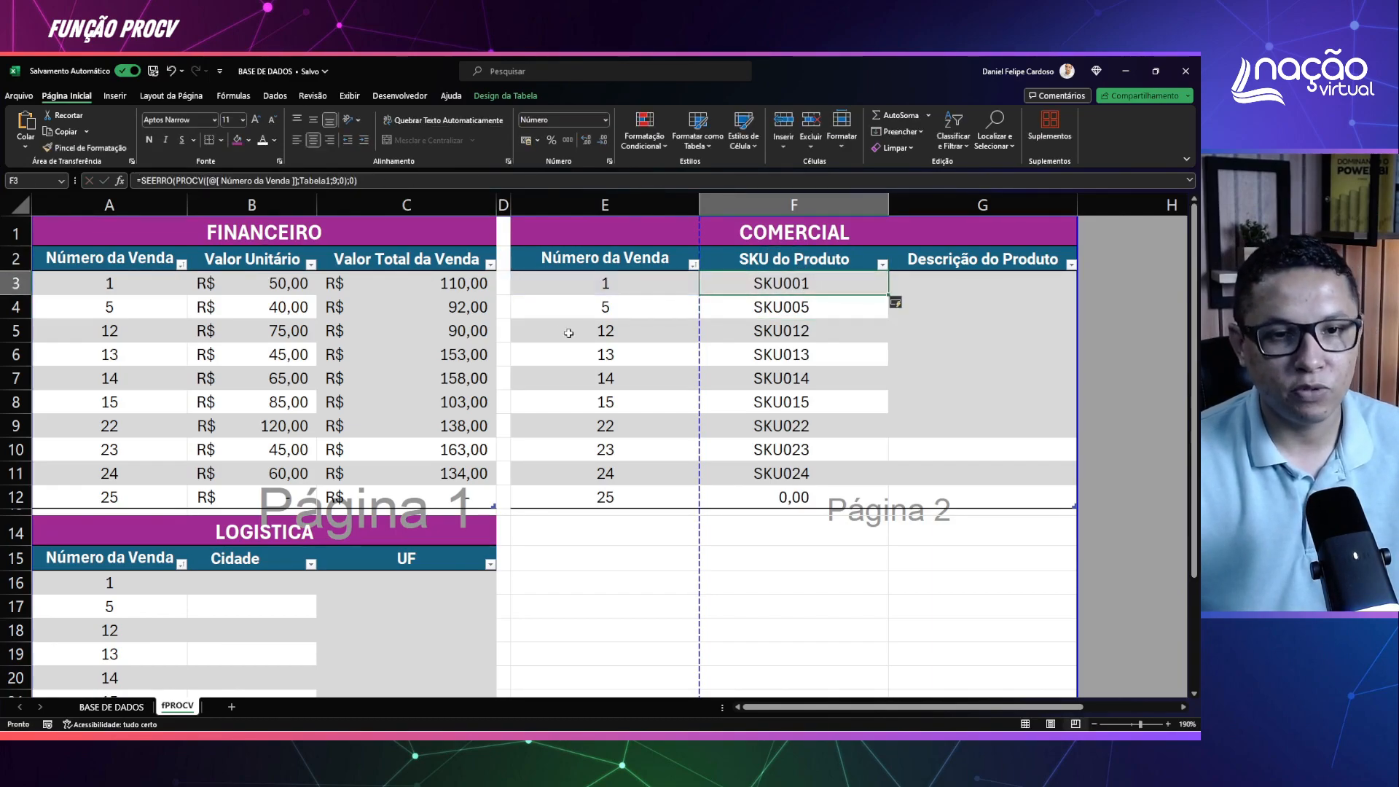
{"action": "double_click", "coordinate": [931, 280]}
{"action": "type", "text": "=SEERRO(PROCV([@[ Número da Venda ]];Tabela1;9;0);0)"}
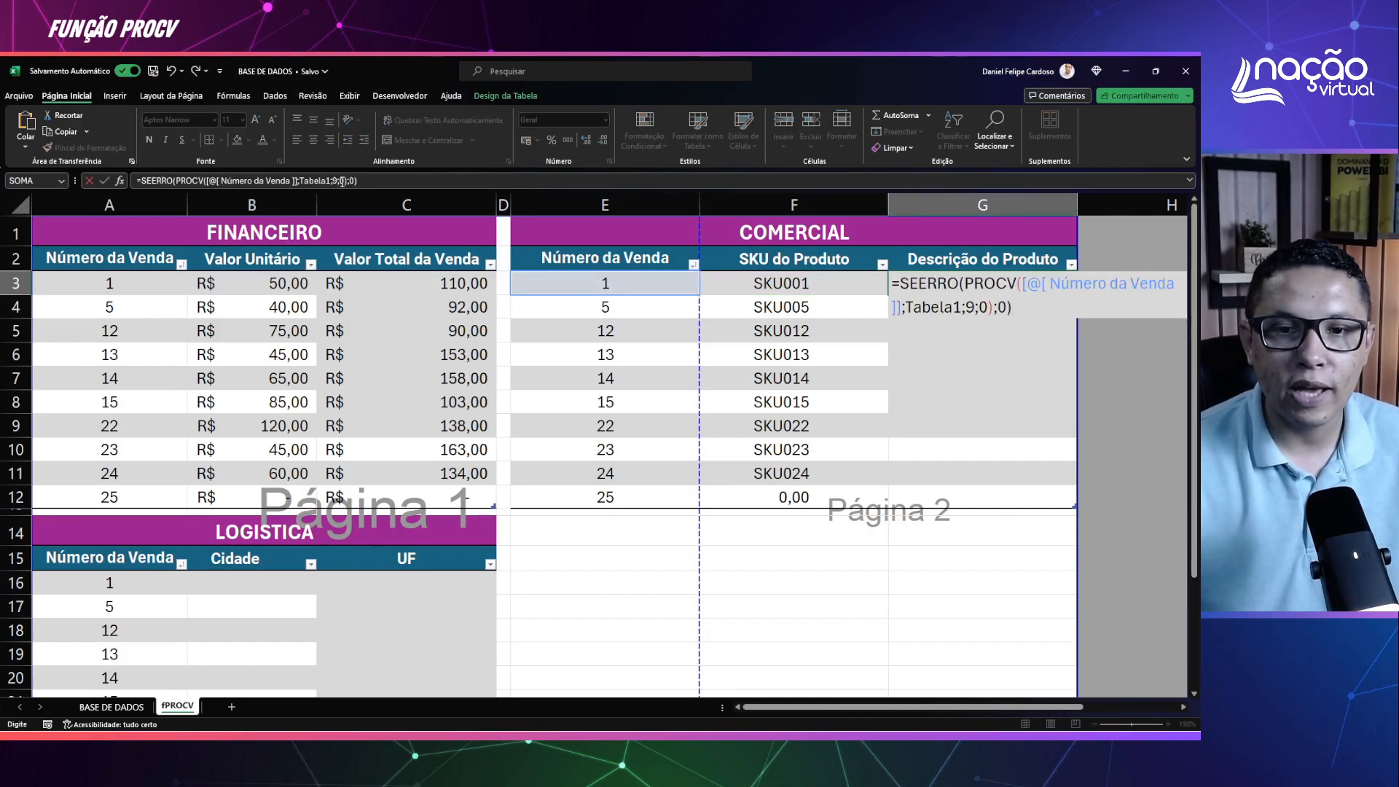
Step: Set the column index in G3's PROCV to 10
{"action": "left_click", "coordinate": [342, 180]}
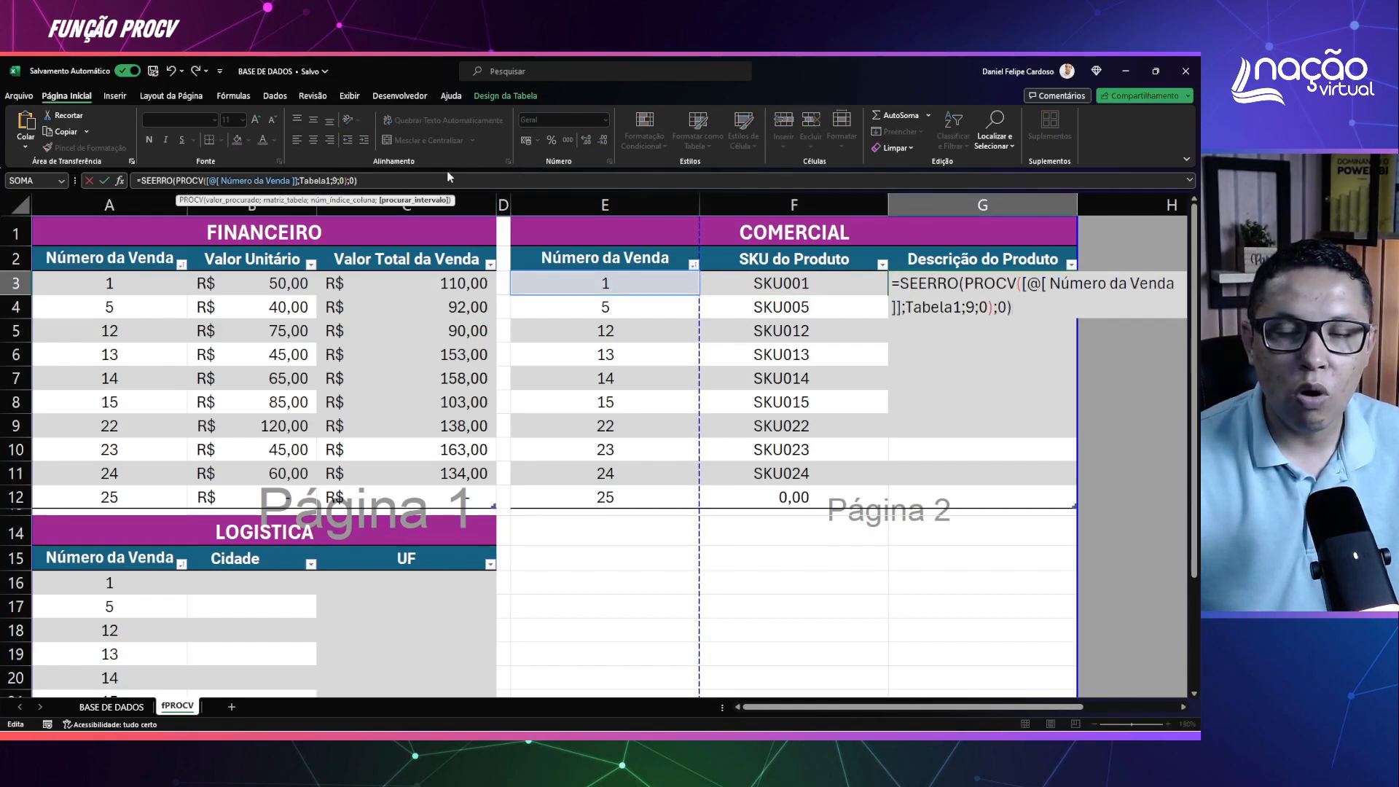
{"action": "key", "text": "BackSpace"}
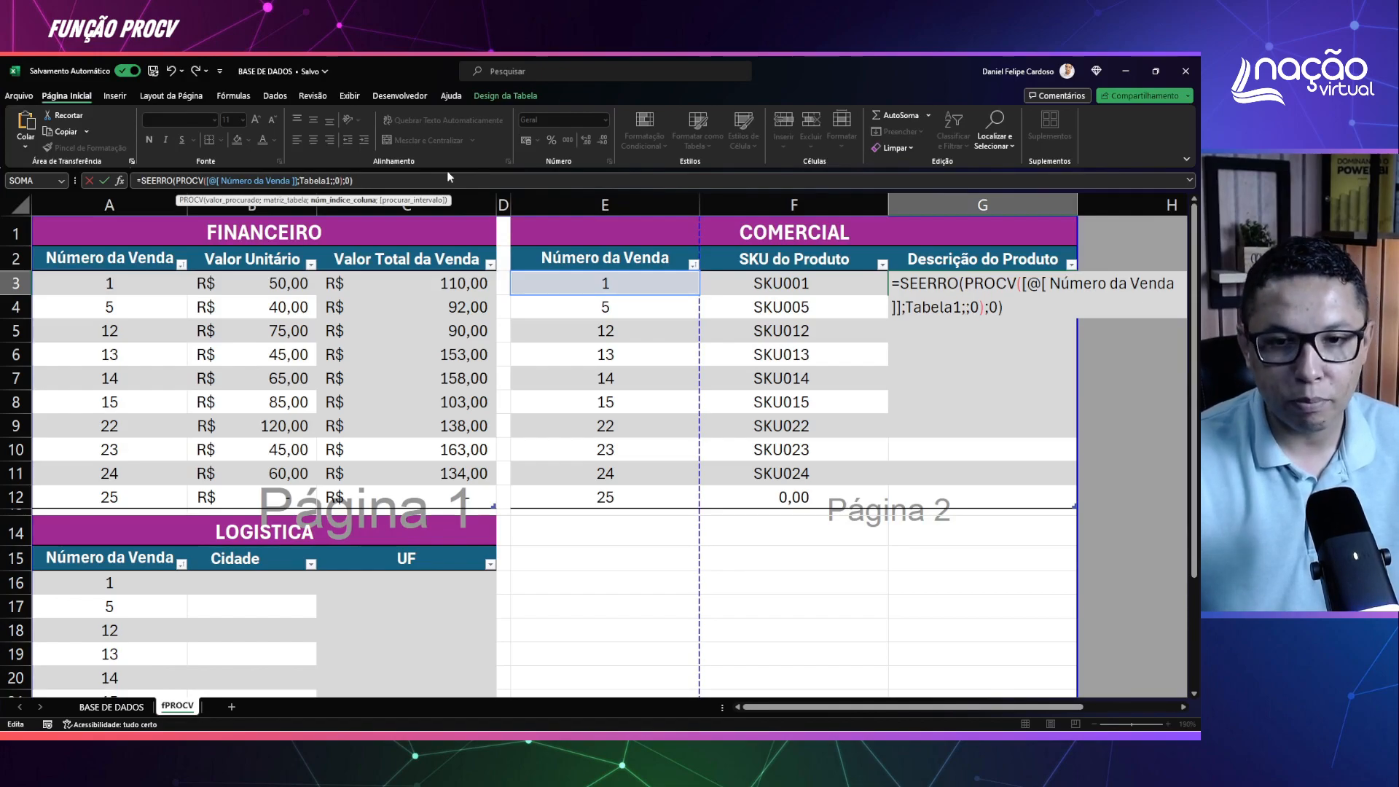
{"action": "type", "text": "10"}
{"action": "key", "text": "ctrl+Return"}
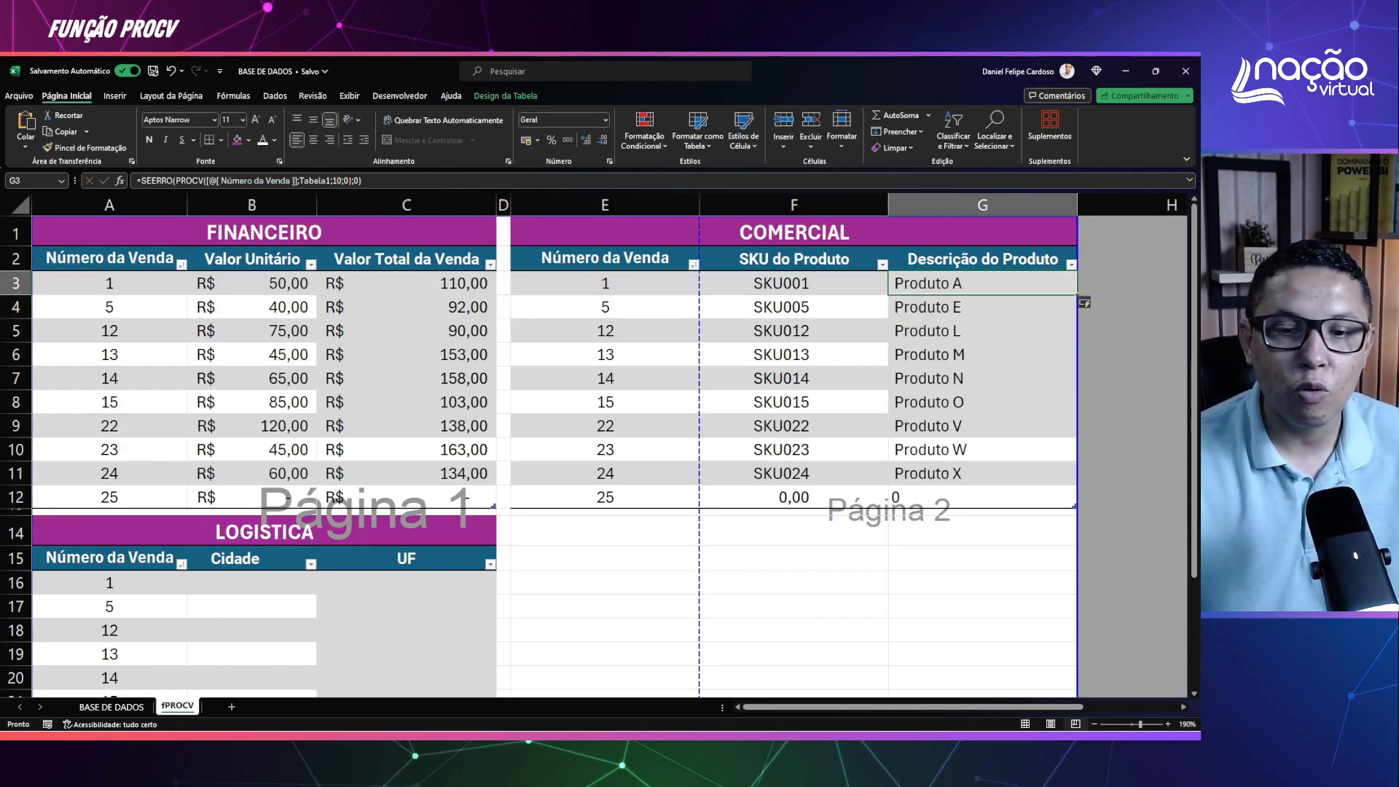
Step: Start a PROCV formula in B16 under Cidade in the LOGÍSTICA table, using the row's Número da Venda as the lookup value
{"action": "scroll", "coordinate": [348, 287], "scroll_direction": "down", "scroll_amount": 4}
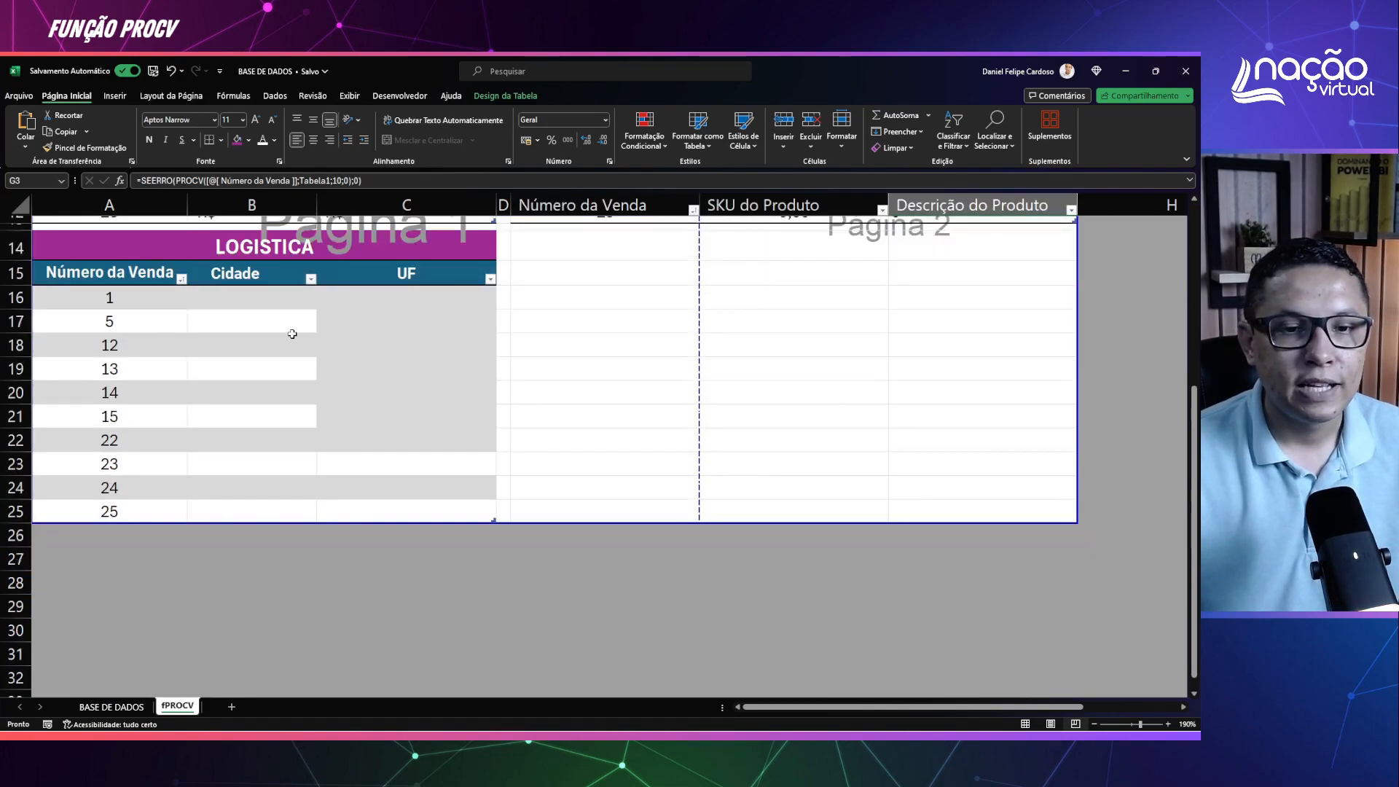
{"action": "left_click", "coordinate": [297, 334]}
{"action": "left_click", "coordinate": [269, 289]}
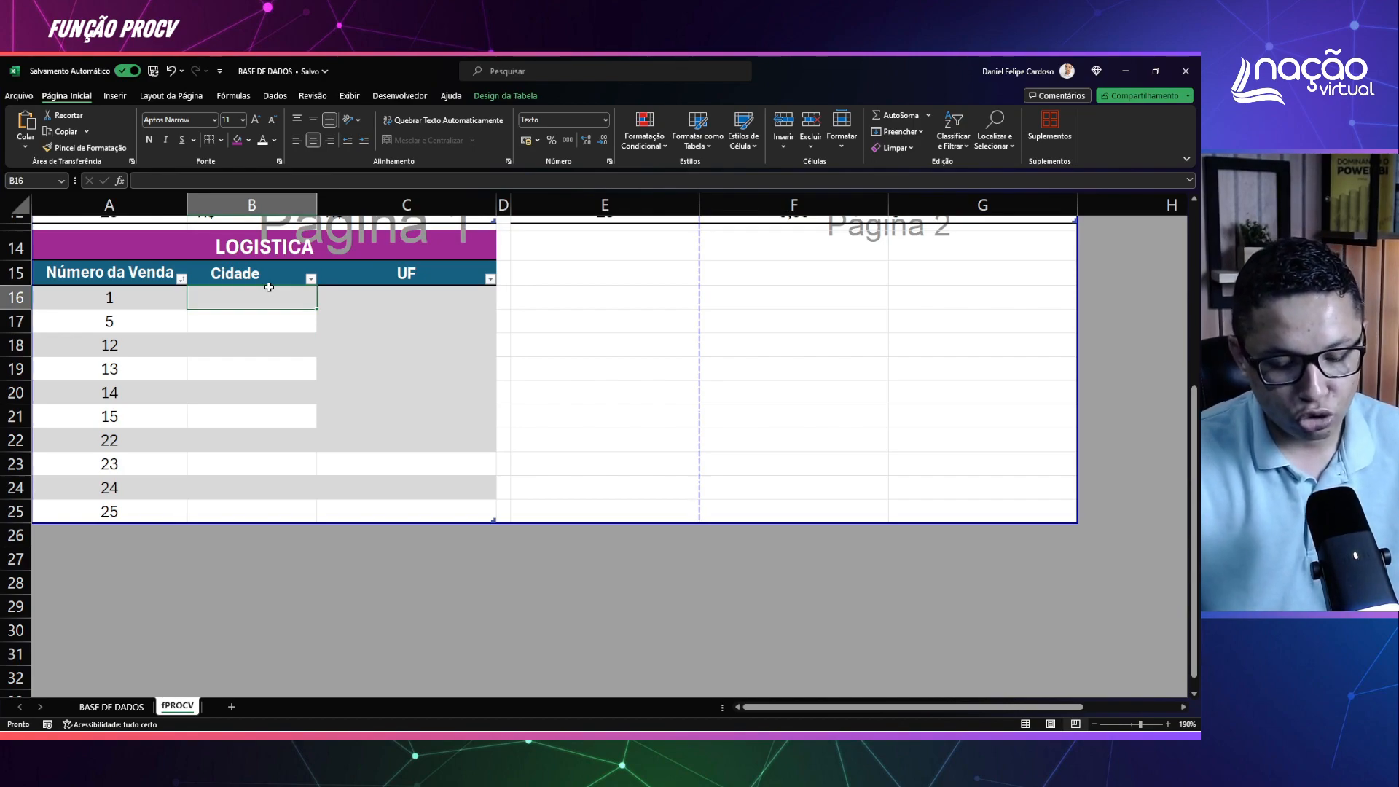
{"action": "type", "text": "=proc"}
{"action": "key", "text": "Down"}
{"action": "key", "text": "Down"}
{"action": "key", "text": "Down"}
{"action": "key", "text": "Tab"}
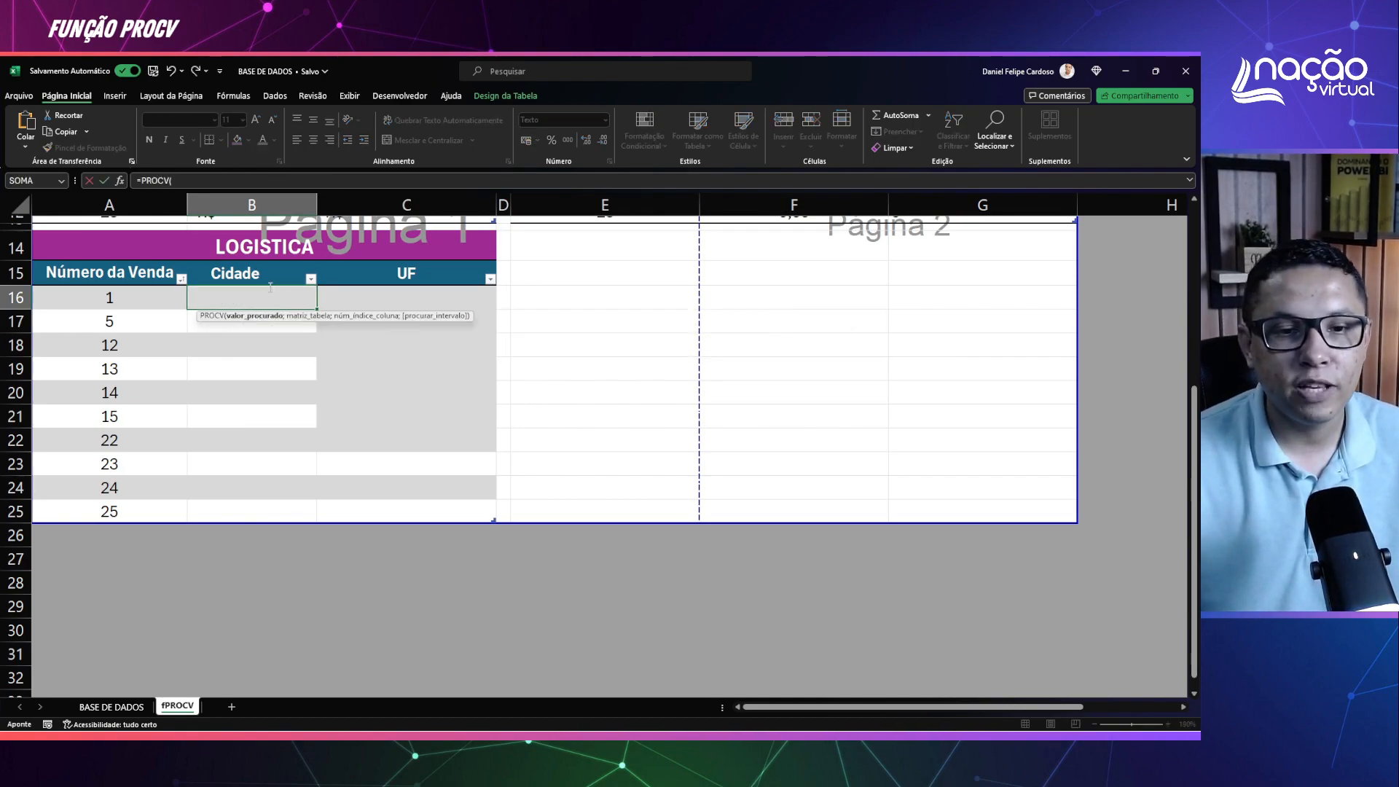
{"action": "key", "text": "Left"}
{"action": "type", "text": ";"}
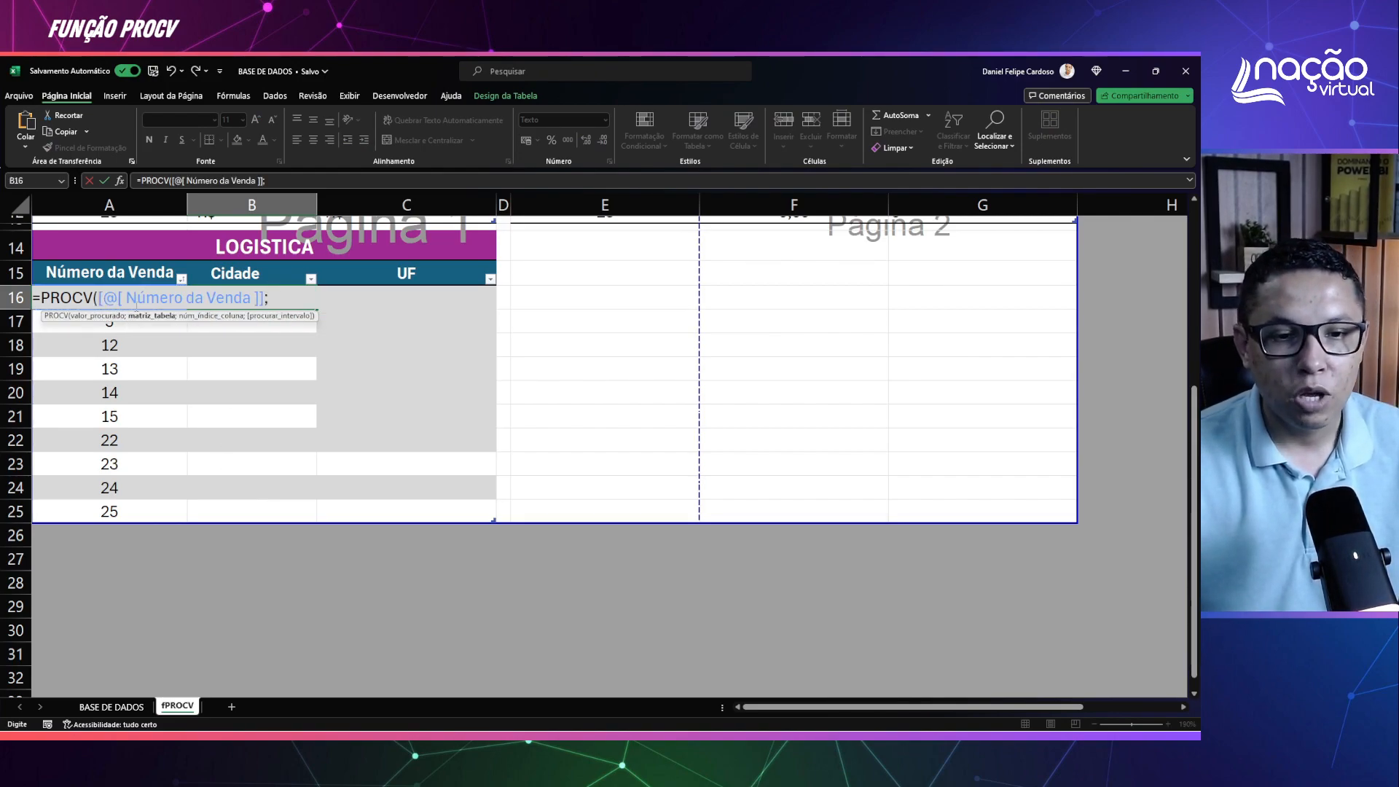
Step: For B16's PROCV table, select the BASE DE DADOS records from Número da Venda through Cidade, finding that column's position
{"action": "left_click", "coordinate": [111, 706]}
{"action": "left_click", "coordinate": [261, 405]}
{"action": "key", "text": "ctrl+Up"}
{"action": "key", "text": "ctrl+Left"}
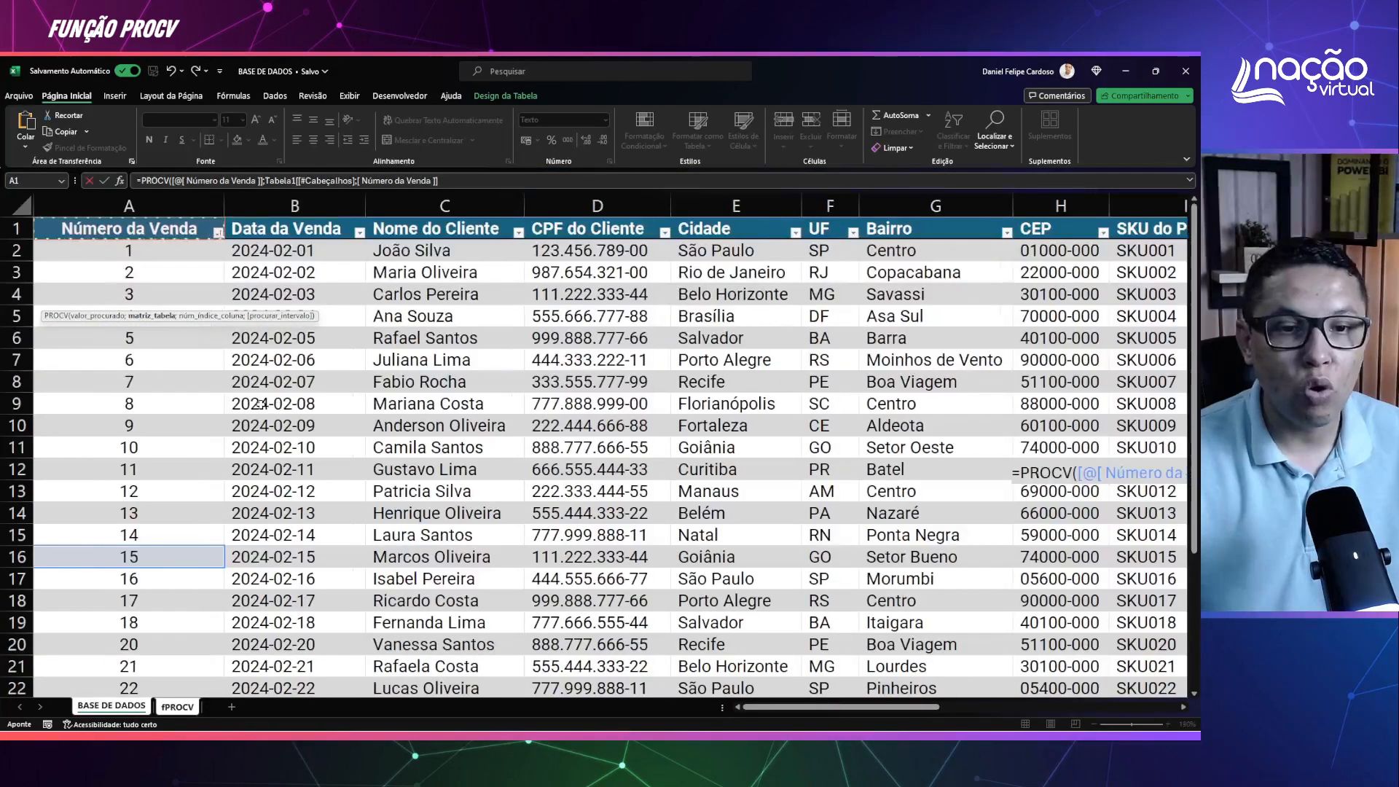
{"action": "key", "text": "Down"}
{"action": "key", "text": "shift+Right"}
{"action": "key", "text": "shift+Right"}
{"action": "key", "text": "shift+Right"}
{"action": "key", "text": "shift+Right"}
{"action": "key", "text": "shift+Right"}
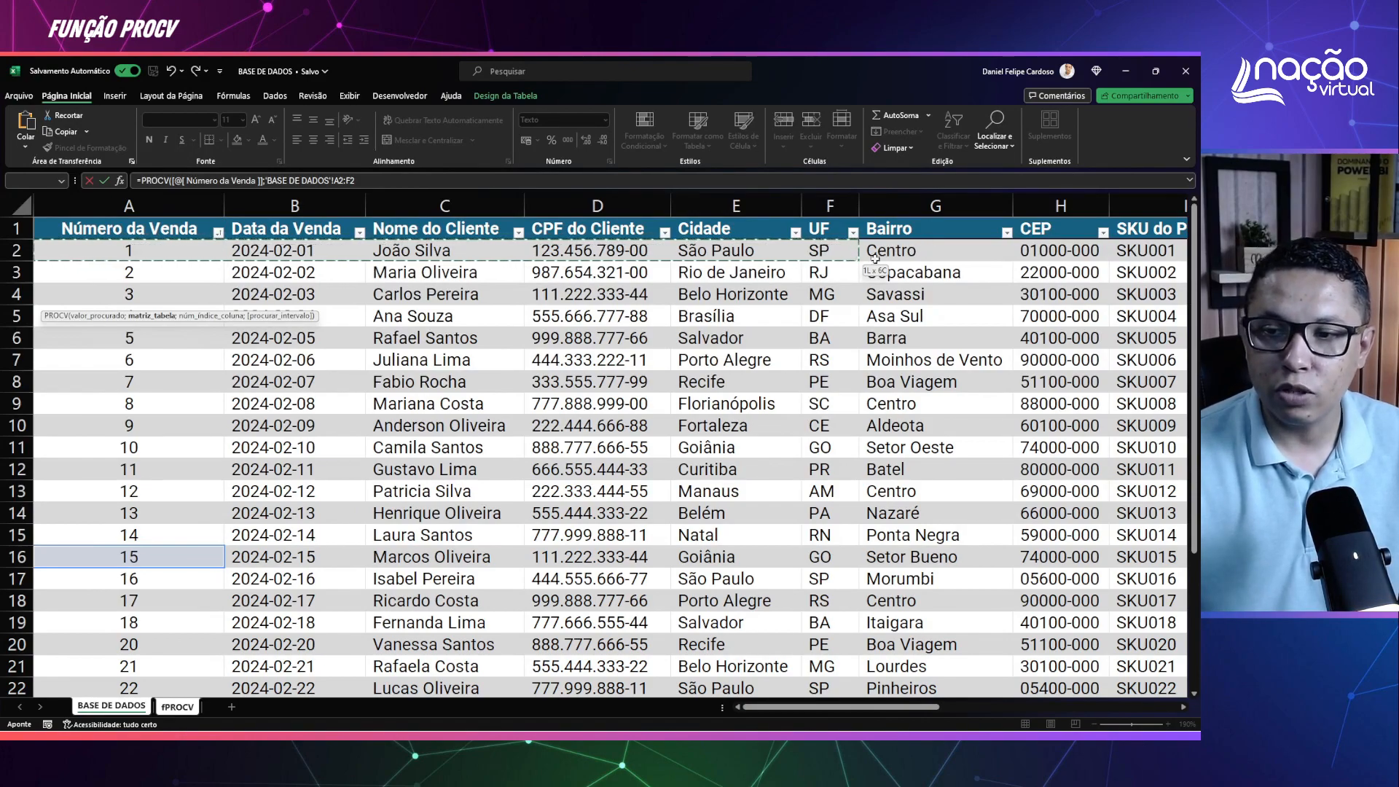
{"action": "key", "text": "ctrl+shift+Down"}
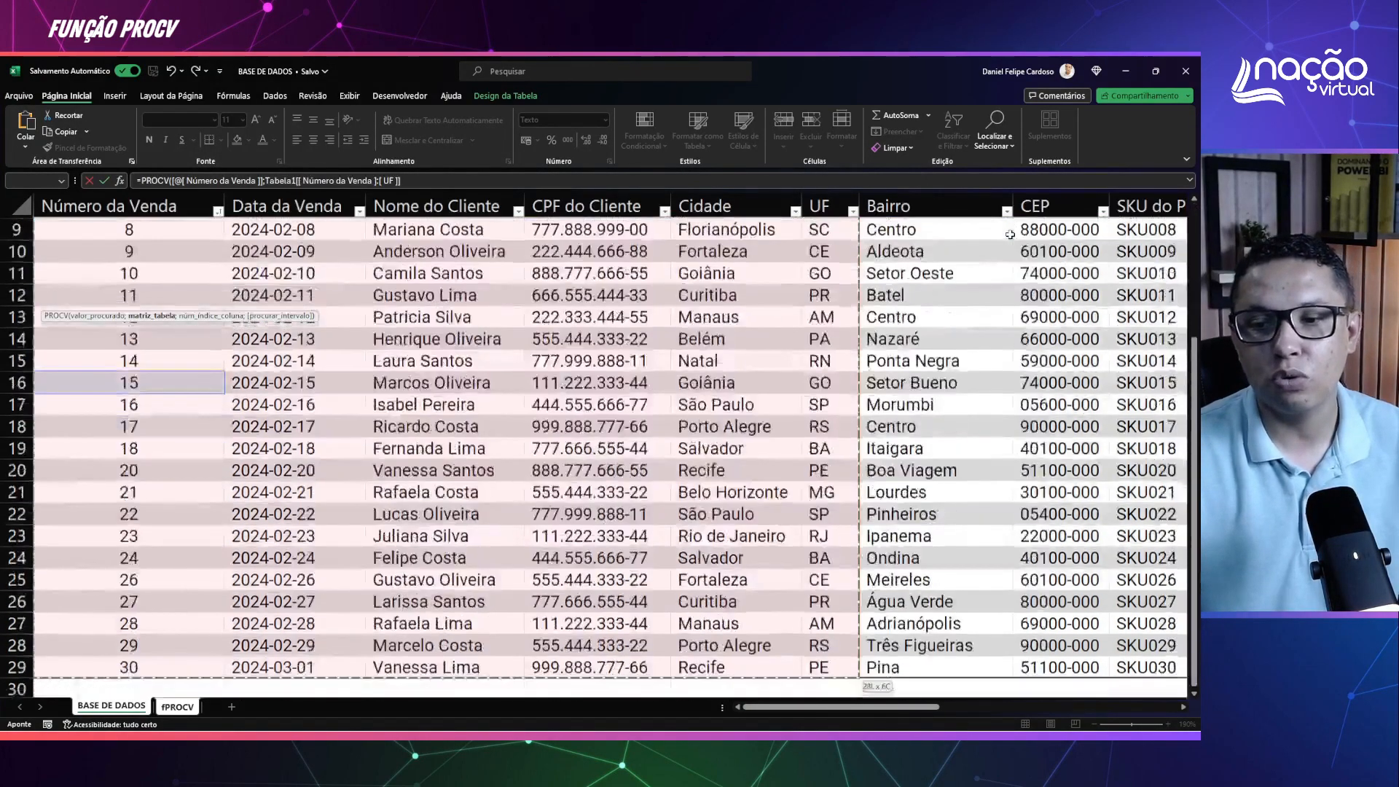
{"action": "key", "text": "shift+Left"}
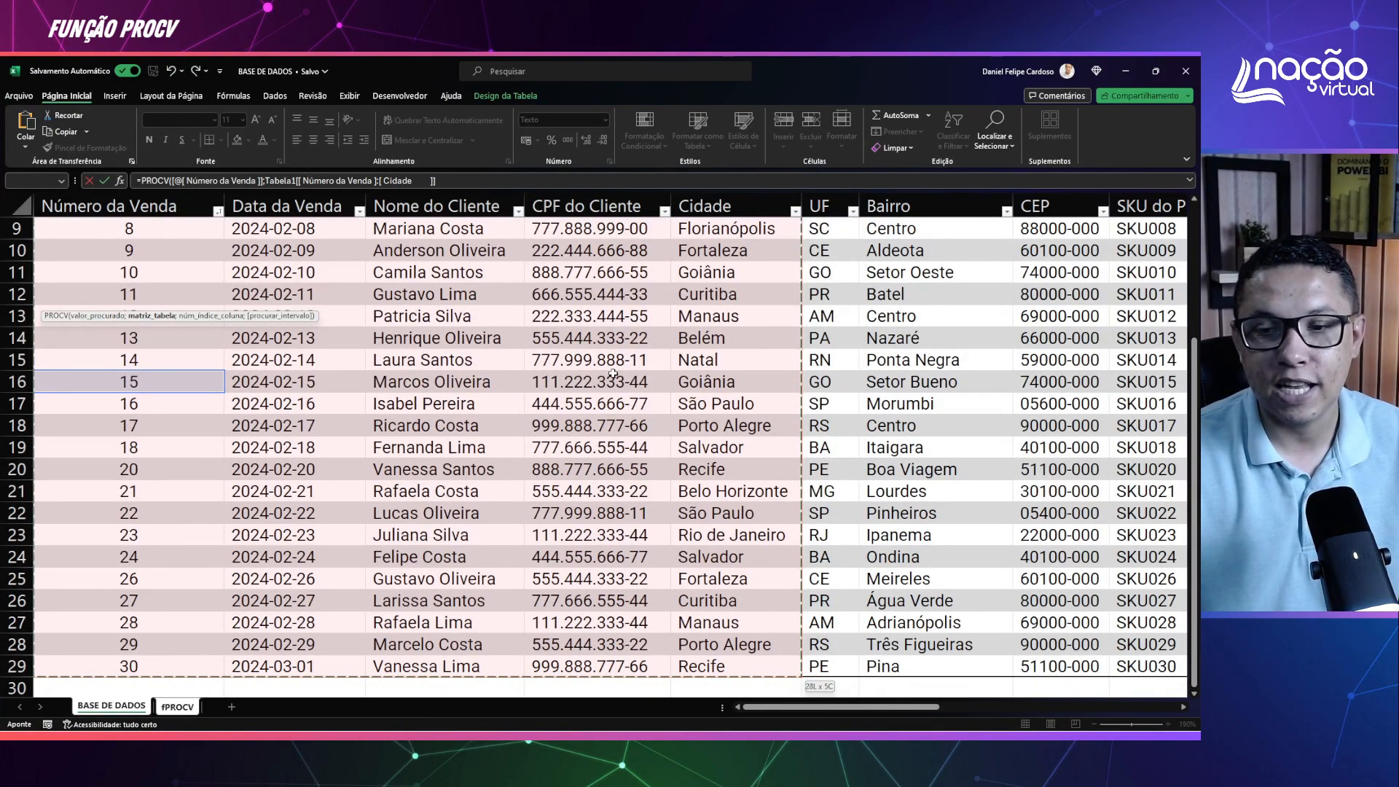
Step: Extend the lookup range to all of Tabela1 and complete B16's PROCV with column index 5 and exact match 0
{"action": "key", "text": "ctrl+shift+Right"}
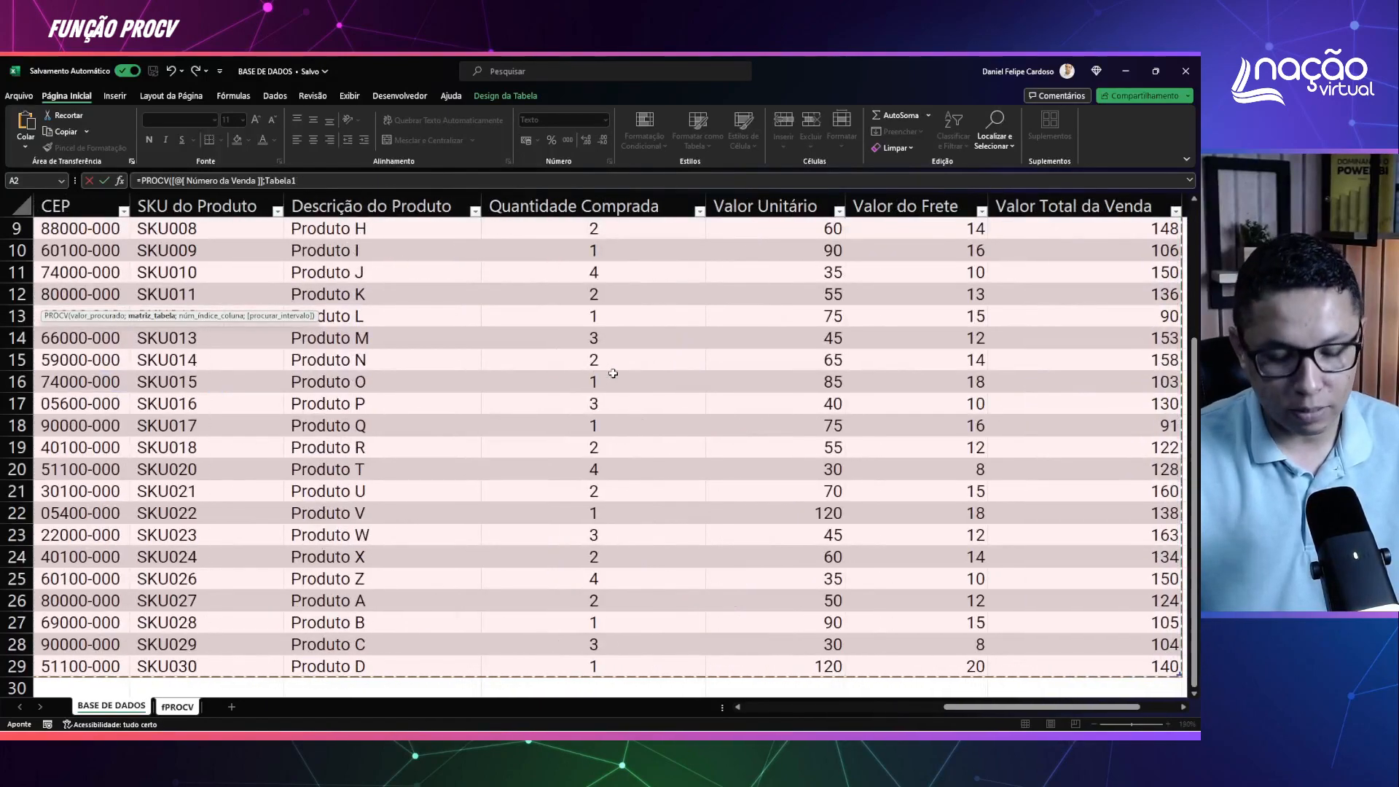
{"action": "type", "text": ";5;0)"}
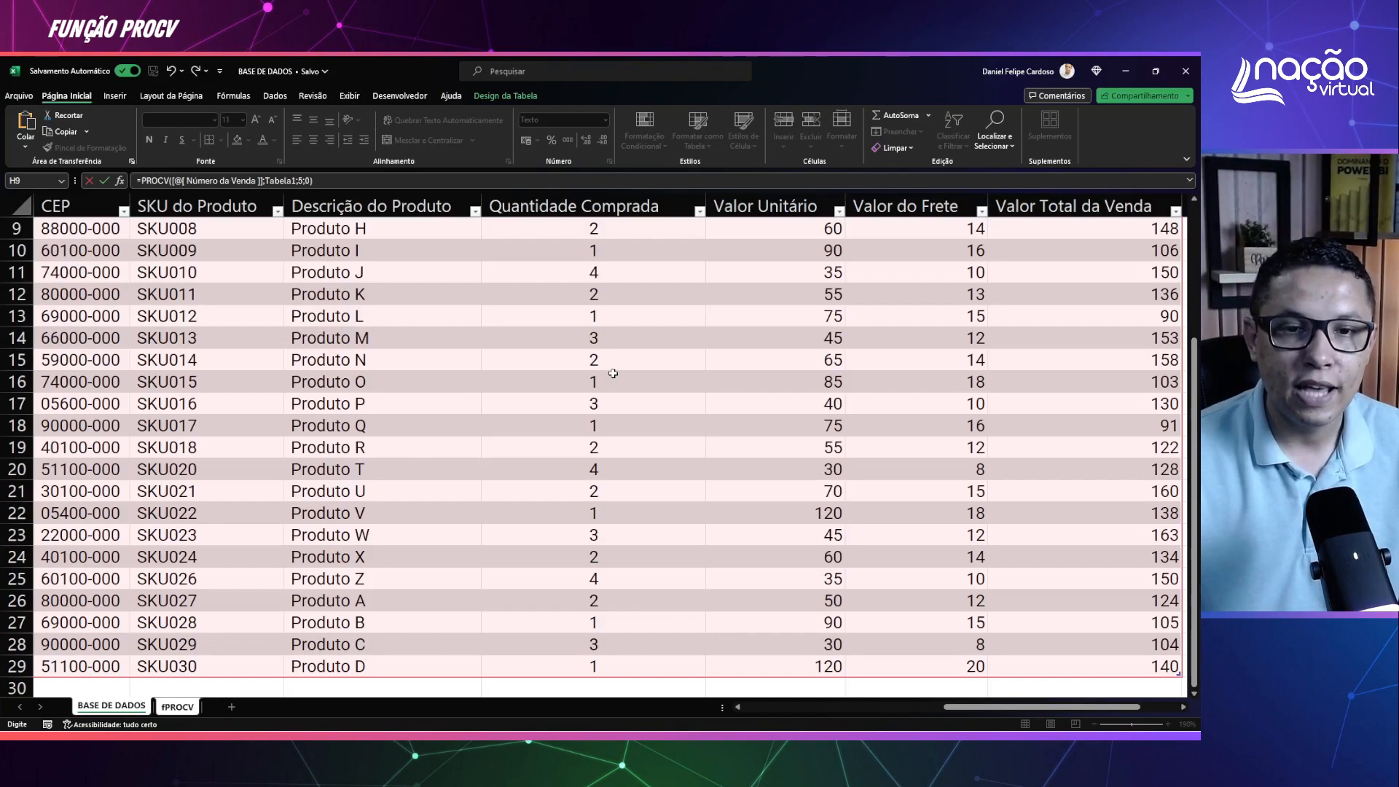
{"action": "key", "text": "Return"}
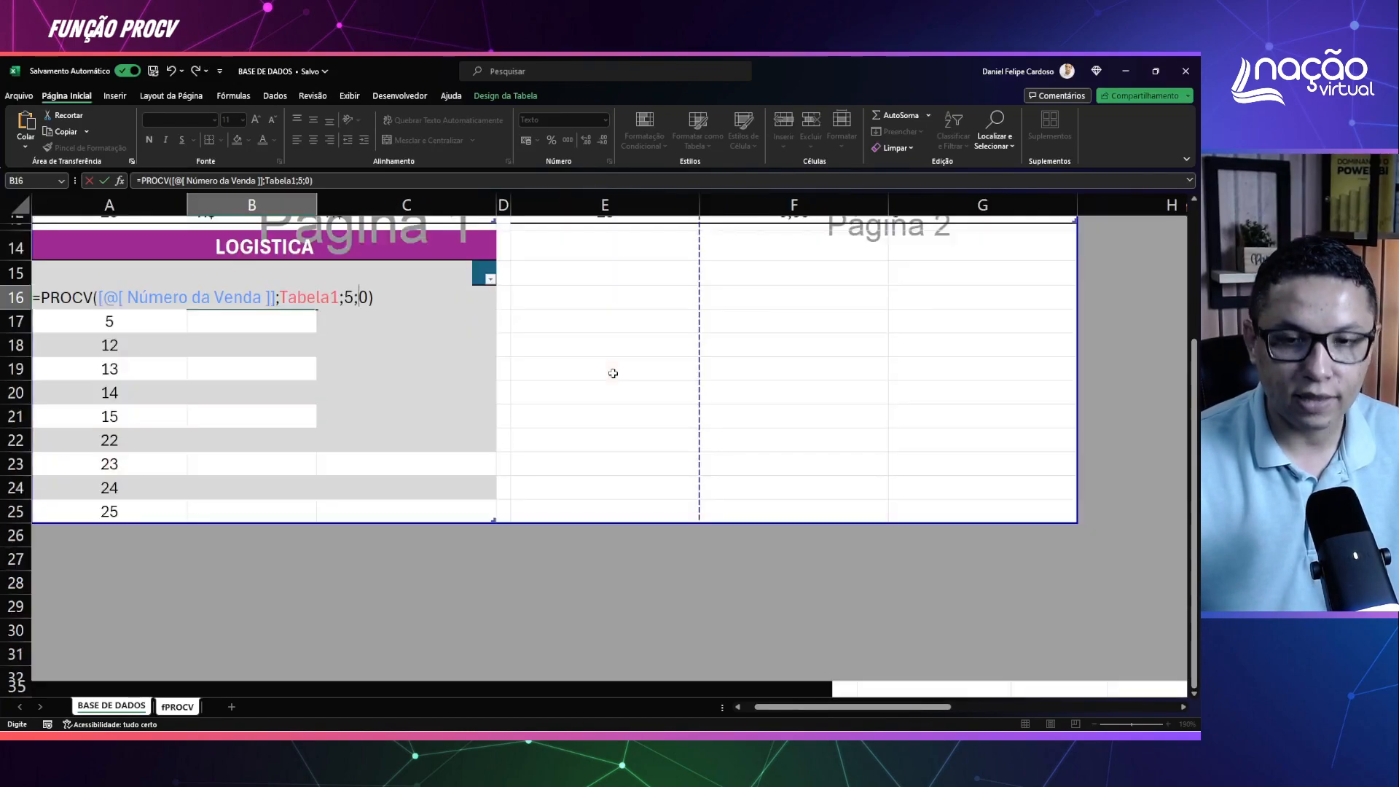
Step: Change B16's cell format to Número and re-enter its formula so it calculates for the Cidade column
{"action": "left_click", "coordinate": [296, 293]}
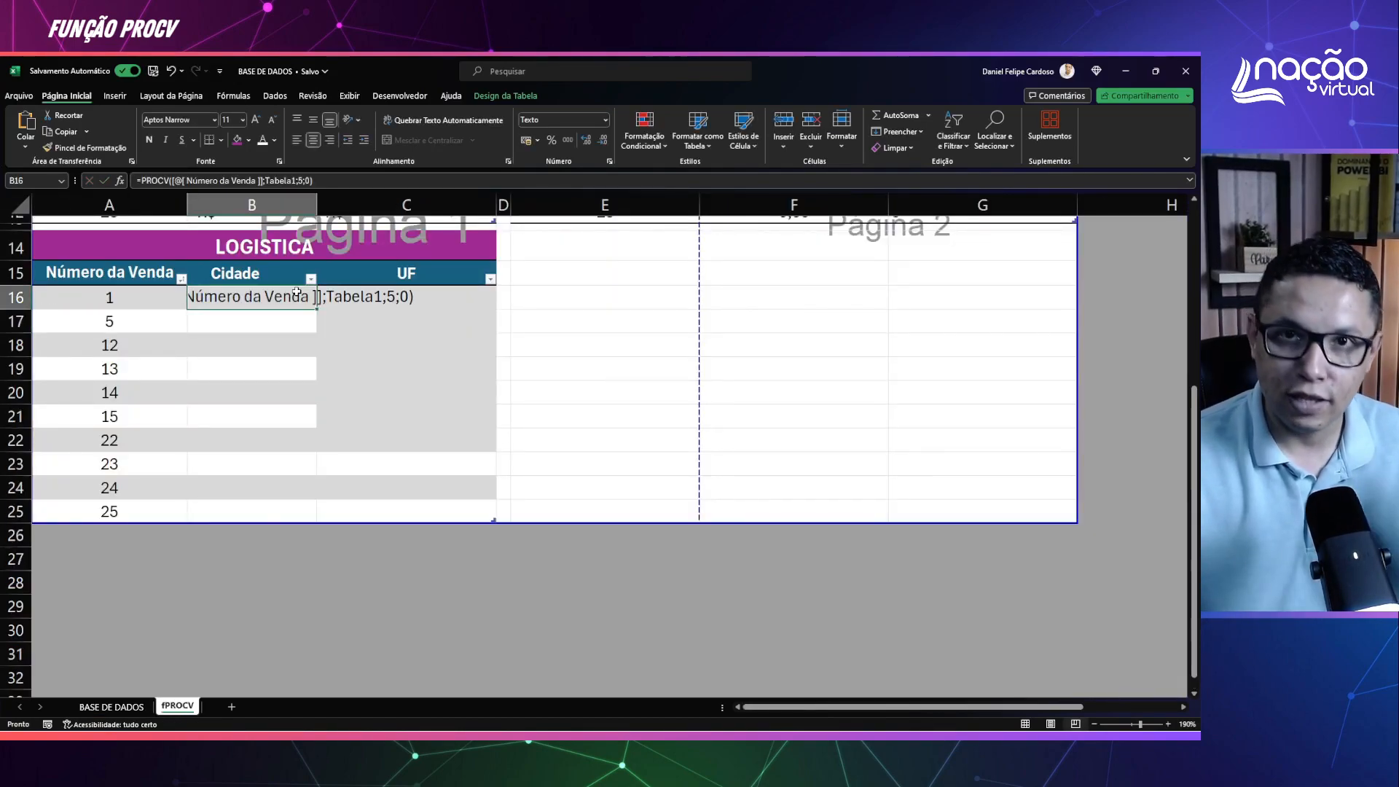
{"action": "left_click", "coordinate": [606, 119]}
{"action": "left_click", "coordinate": [575, 174]}
{"action": "left_click", "coordinate": [357, 180]}
{"action": "key", "text": "Return"}
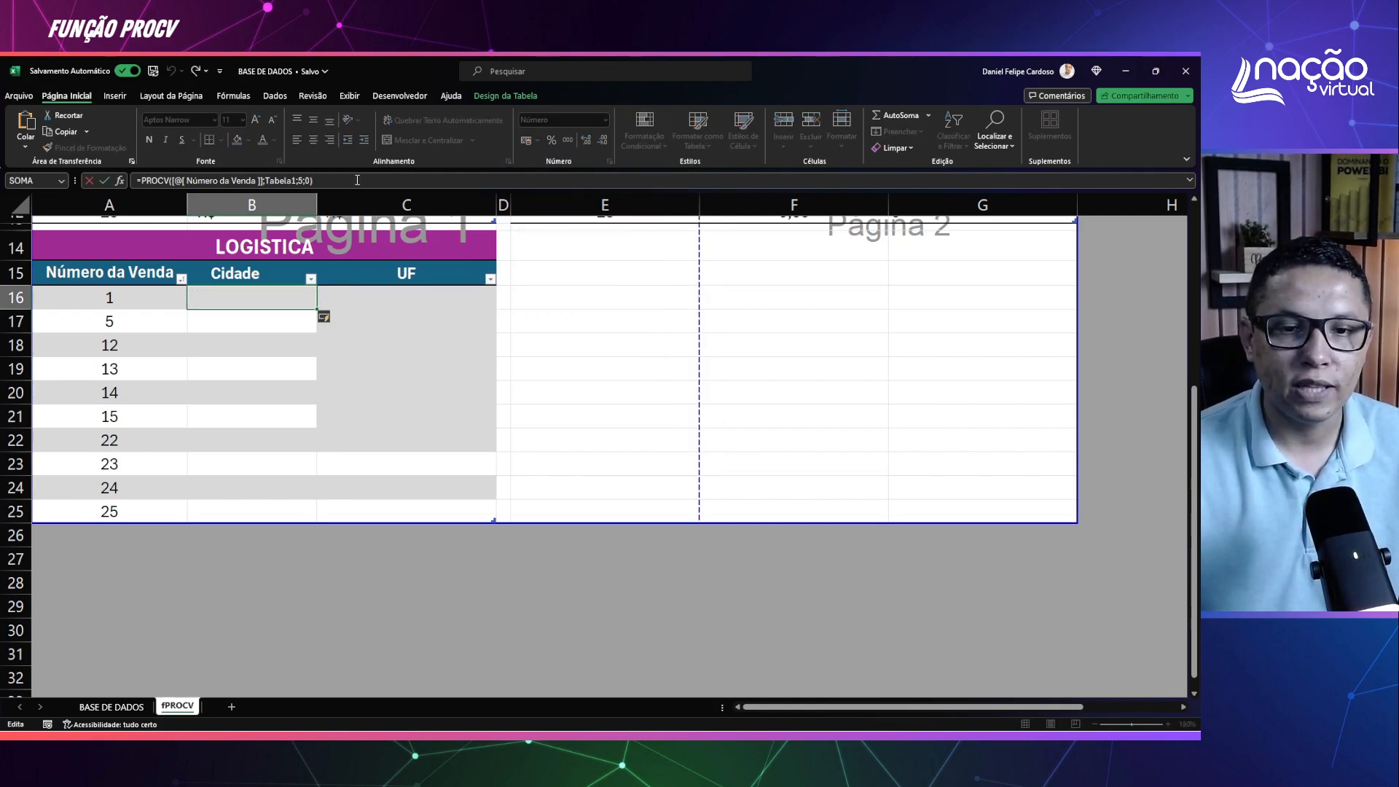
Step: Wrap B16's PROCV formula under Cidade in SEERRO, returning 0 on error
{"action": "left_click", "coordinate": [270, 293]}
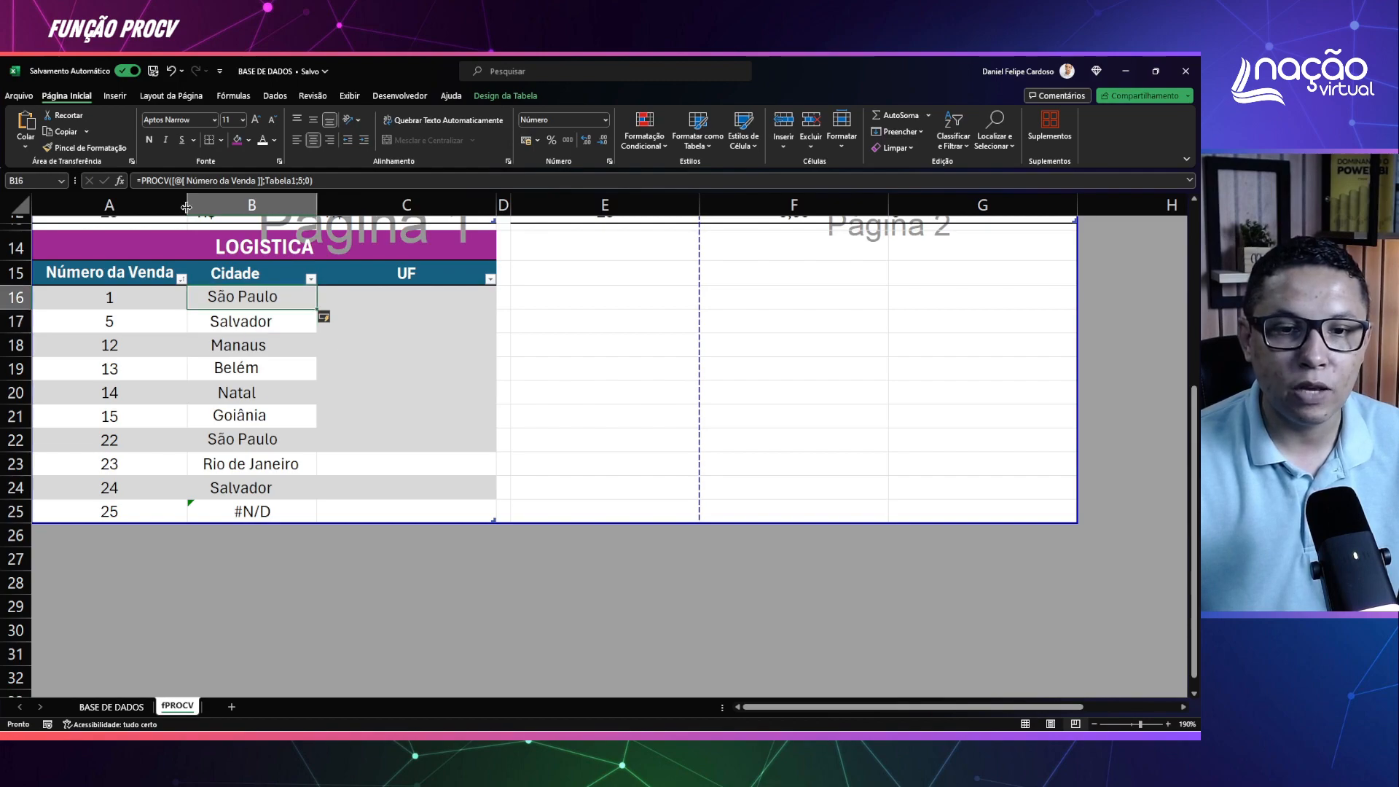
{"action": "type", "text": "=PROCV("}
{"action": "type", "text": "SEERRO("}
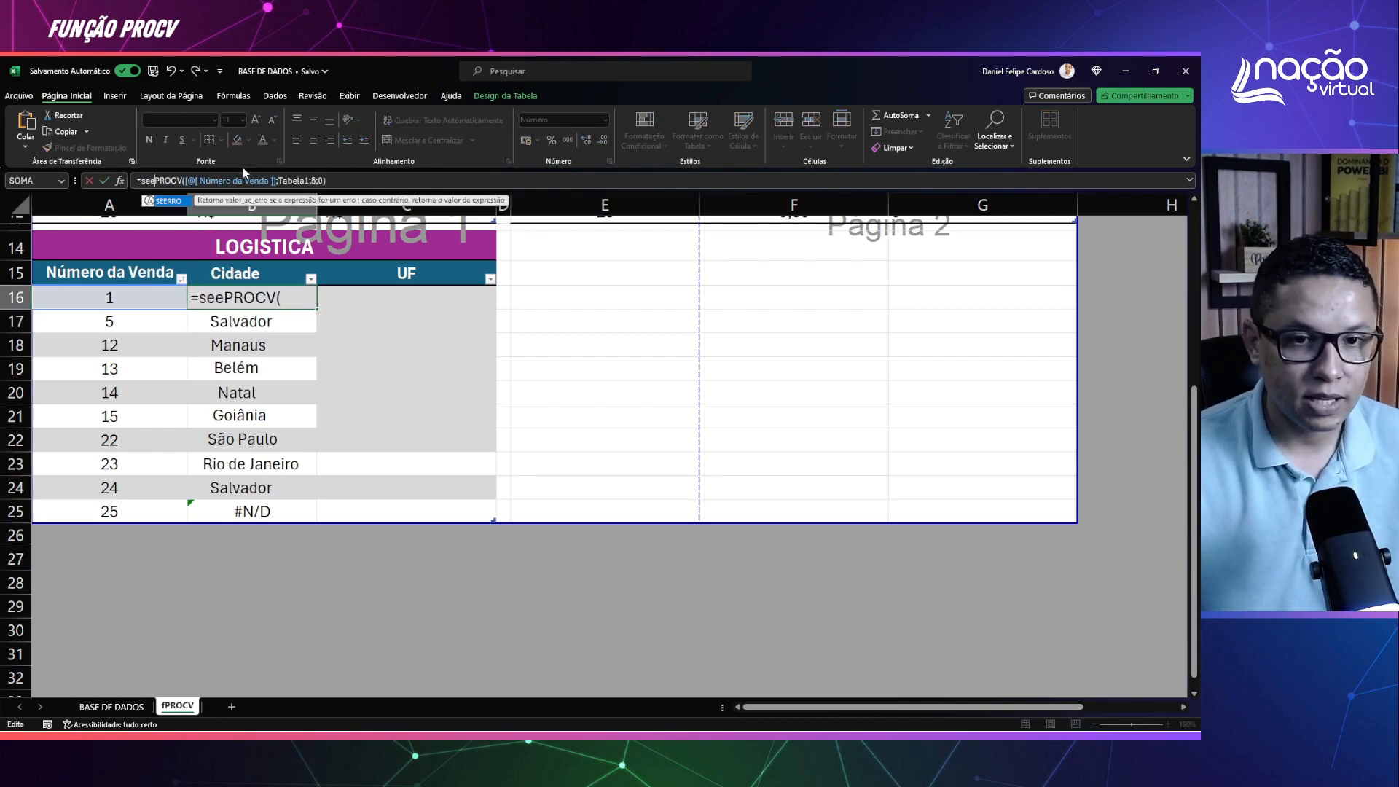
{"action": "left_click", "coordinate": [371, 184]}
{"action": "type", "text": ";0"}
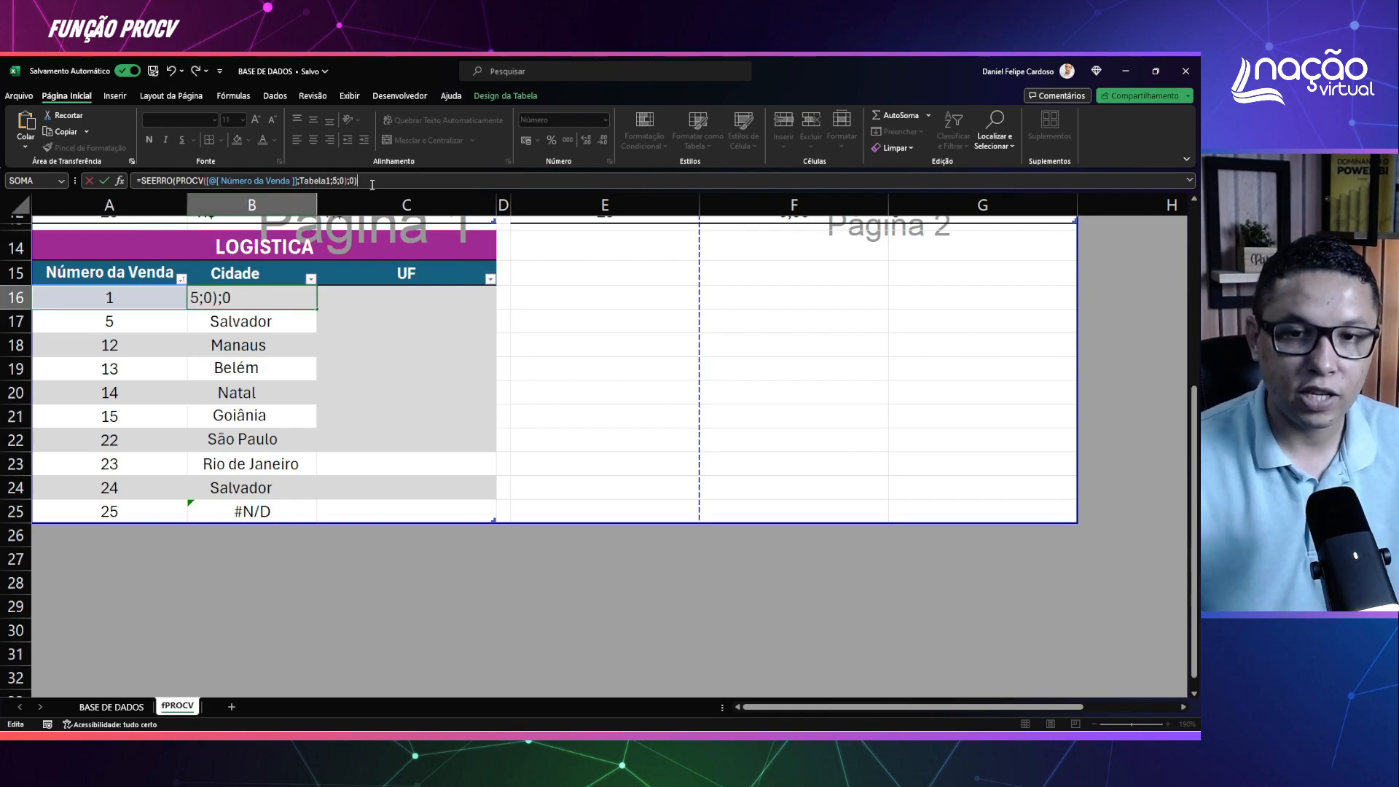
{"action": "type", "text": ")"}
{"action": "key", "text": "Return"}
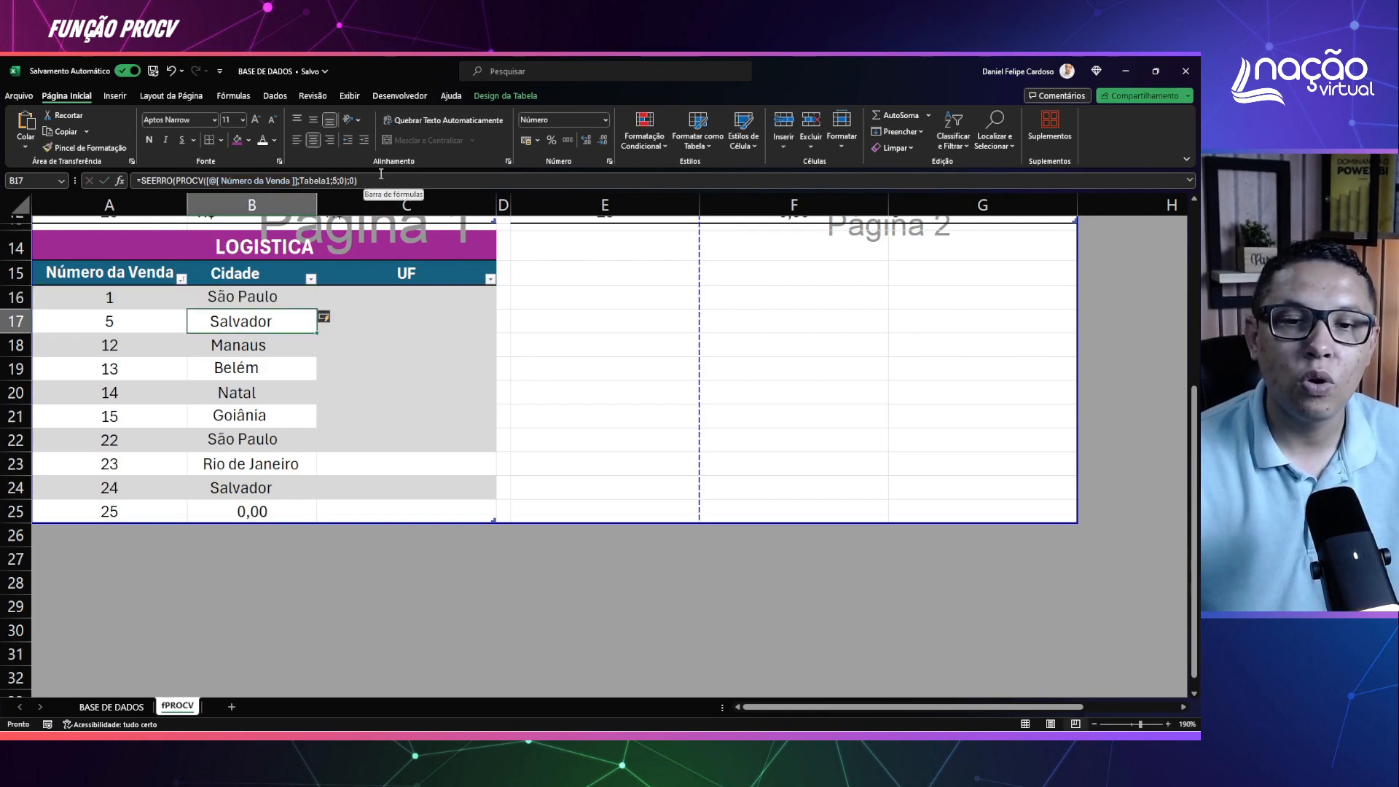
Step: Reuse the Cidade SEERRO/PROCV formula in C16 under UF, setting its column index to 6
{"action": "left_click_drag", "start_coordinate": [365, 179], "coordinate": [88, 181]}
{"action": "key", "text": "ctrl+c"}
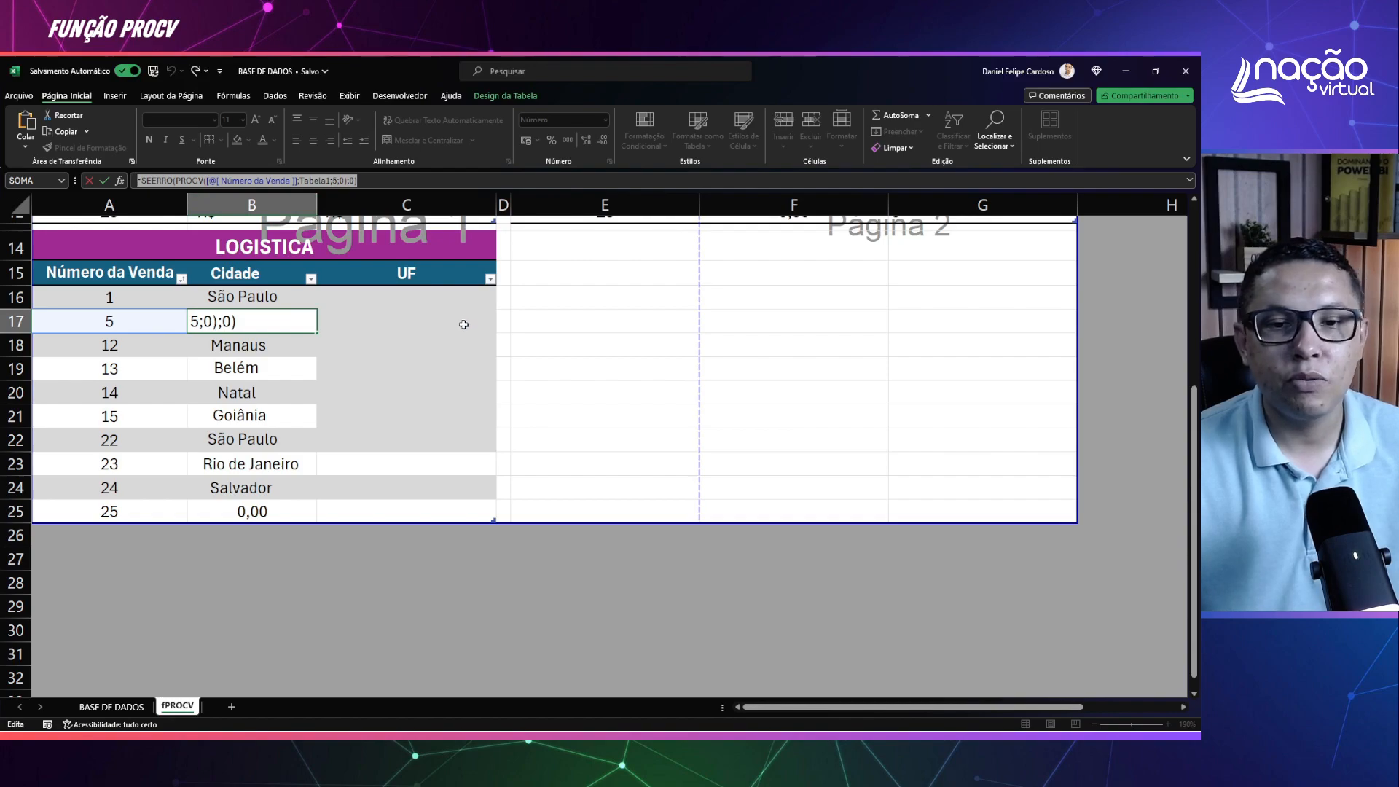
{"action": "key", "text": "Escape"}
{"action": "double_click", "coordinate": [406, 297]}
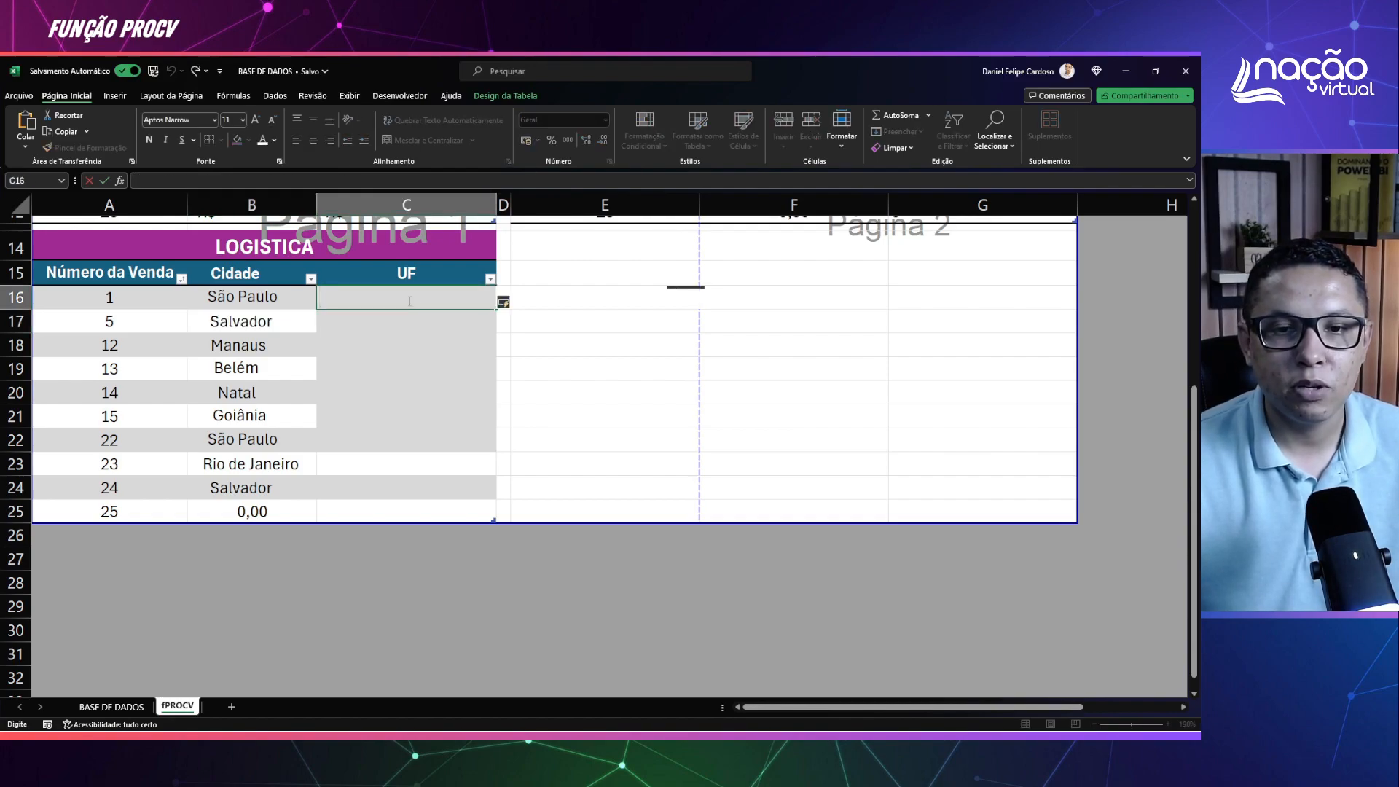
{"action": "key", "text": "ctrl+v"}
{"action": "left_click", "coordinate": [339, 180]}
{"action": "key", "text": "BackSpace"}
{"action": "type", "text": "6"}
{"action": "key", "text": "Return"}
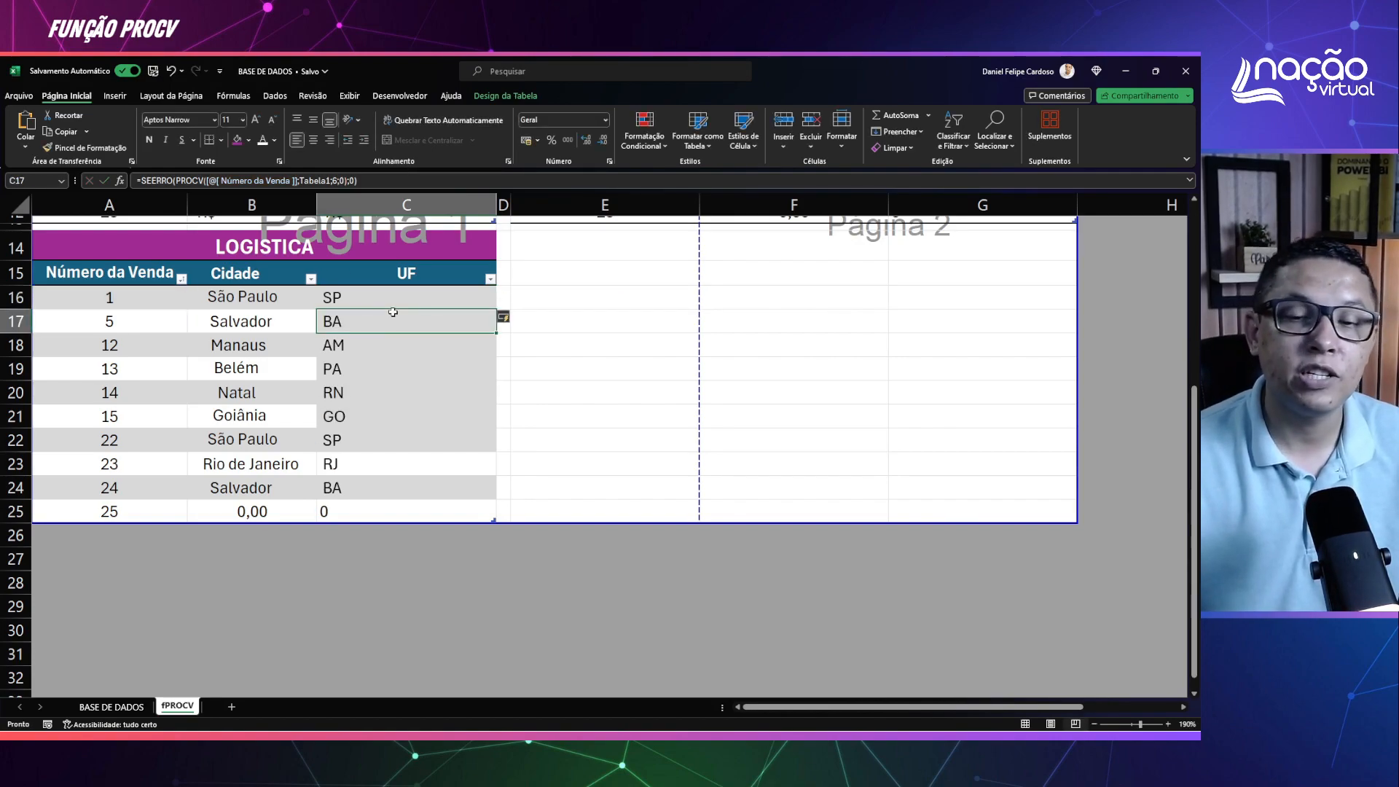
Step: Review the filled lookup tables on fPROCV and the sales records in BASE DE DADOS down to the last row
{"action": "scroll", "coordinate": [378, 360], "scroll_direction": "up", "scroll_amount": 4}
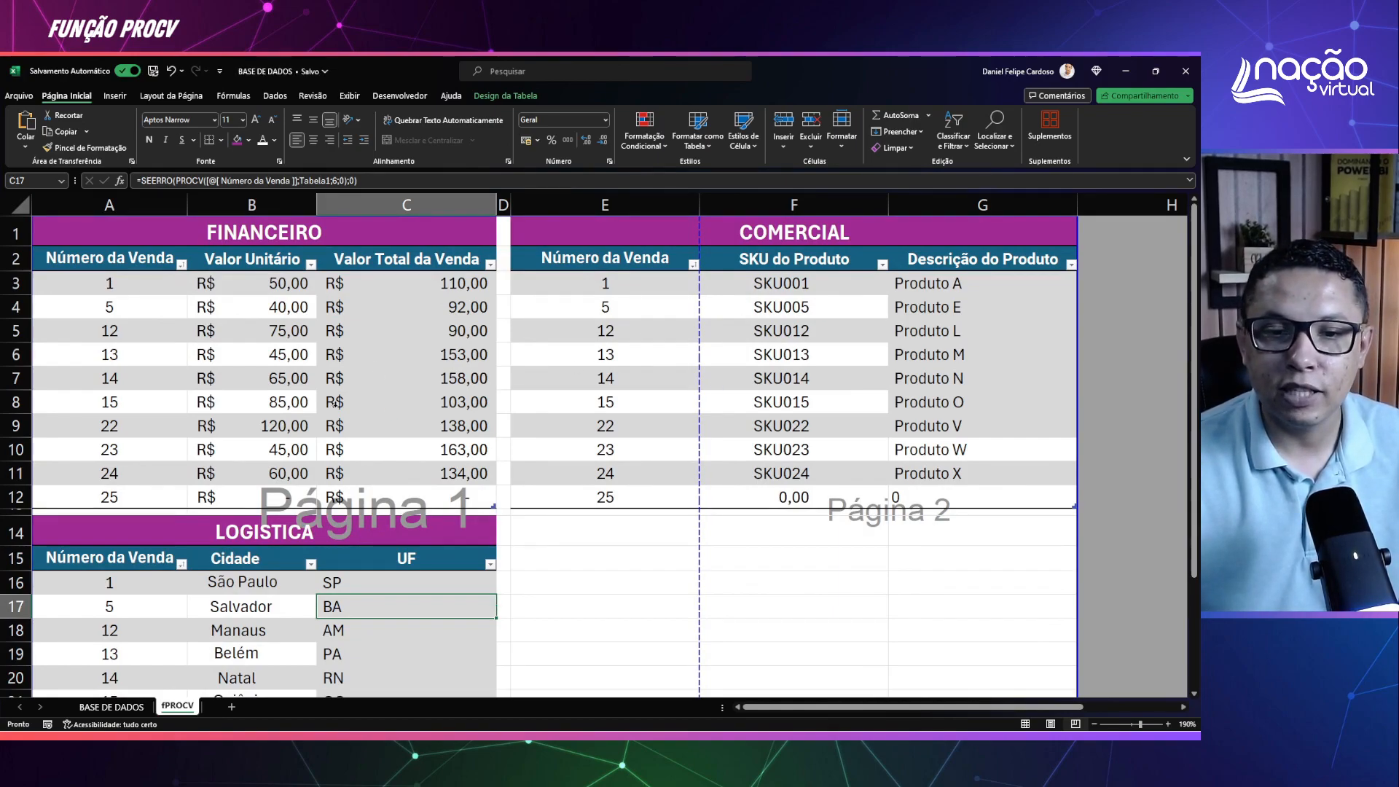
{"action": "scroll", "coordinate": [335, 402], "scroll_direction": "down", "scroll_amount": 1}
{"action": "scroll", "coordinate": [300, 316], "scroll_direction": "up", "scroll_amount": 1}
{"action": "left_click", "coordinate": [295, 287]}
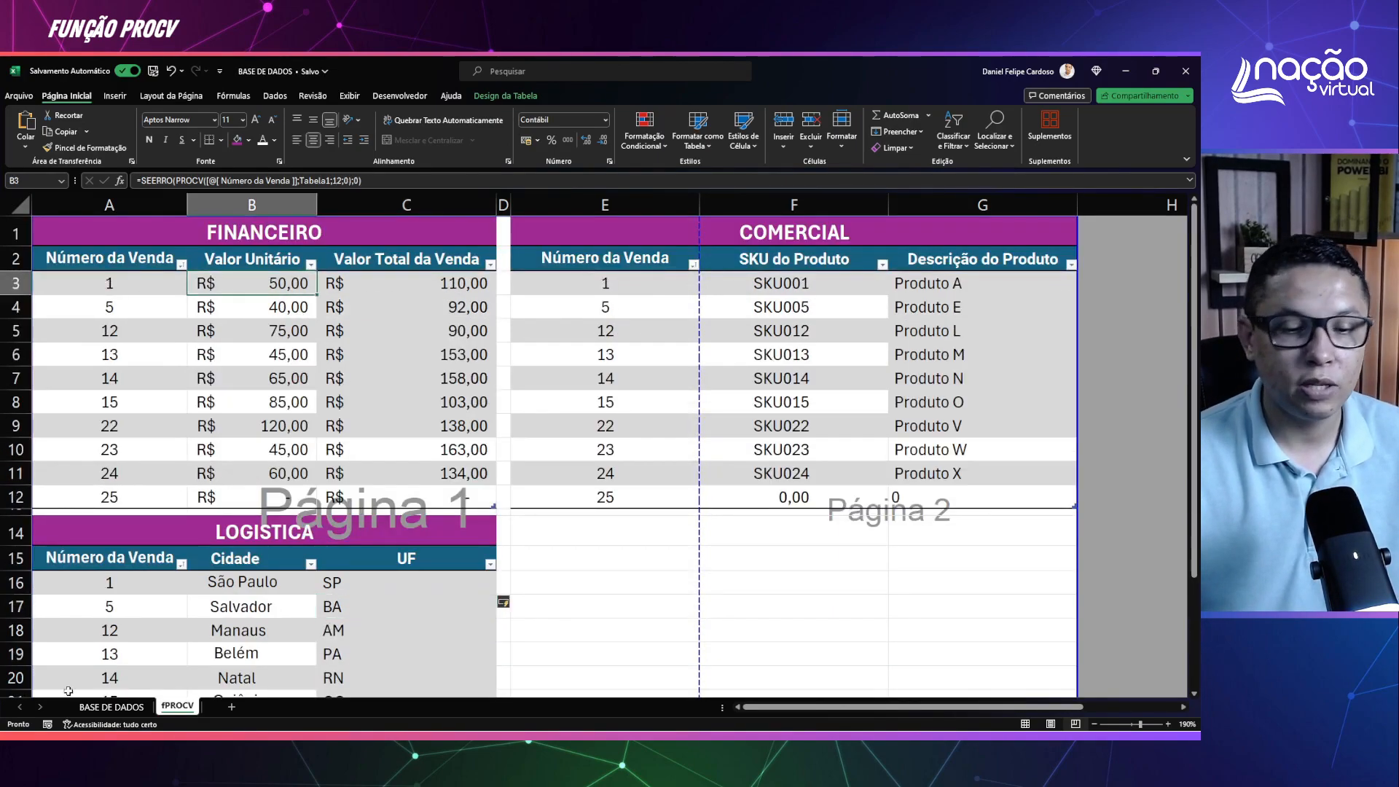
{"action": "left_click", "coordinate": [112, 706]}
{"action": "left_click", "coordinate": [240, 447]}
{"action": "scroll", "coordinate": [240, 447], "scroll_direction": "up", "scroll_amount": 3}
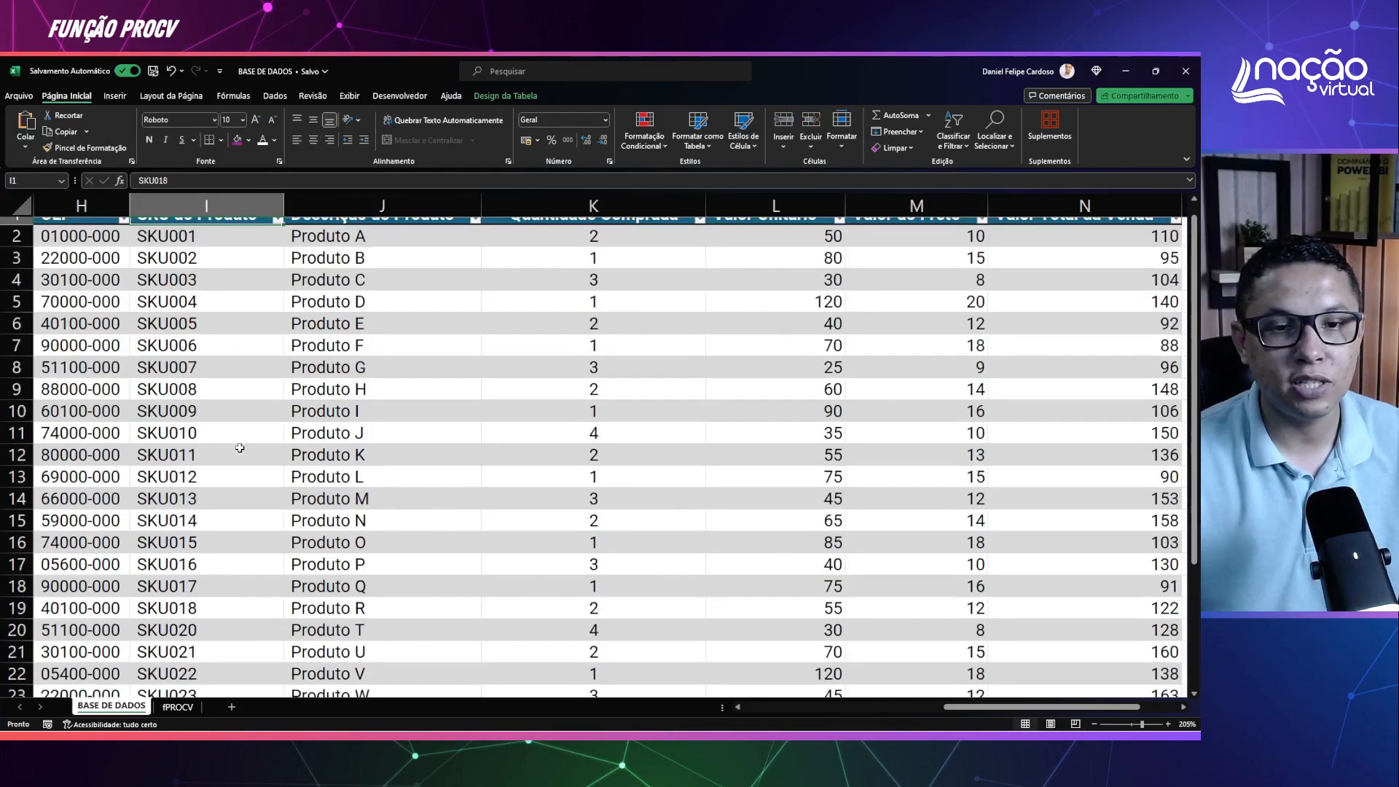
{"action": "key", "text": "ctrl+Left"}
{"action": "key", "text": "ctrl+Down"}
{"action": "scroll", "coordinate": [314, 562], "scroll_direction": "down", "scroll_amount": 3}
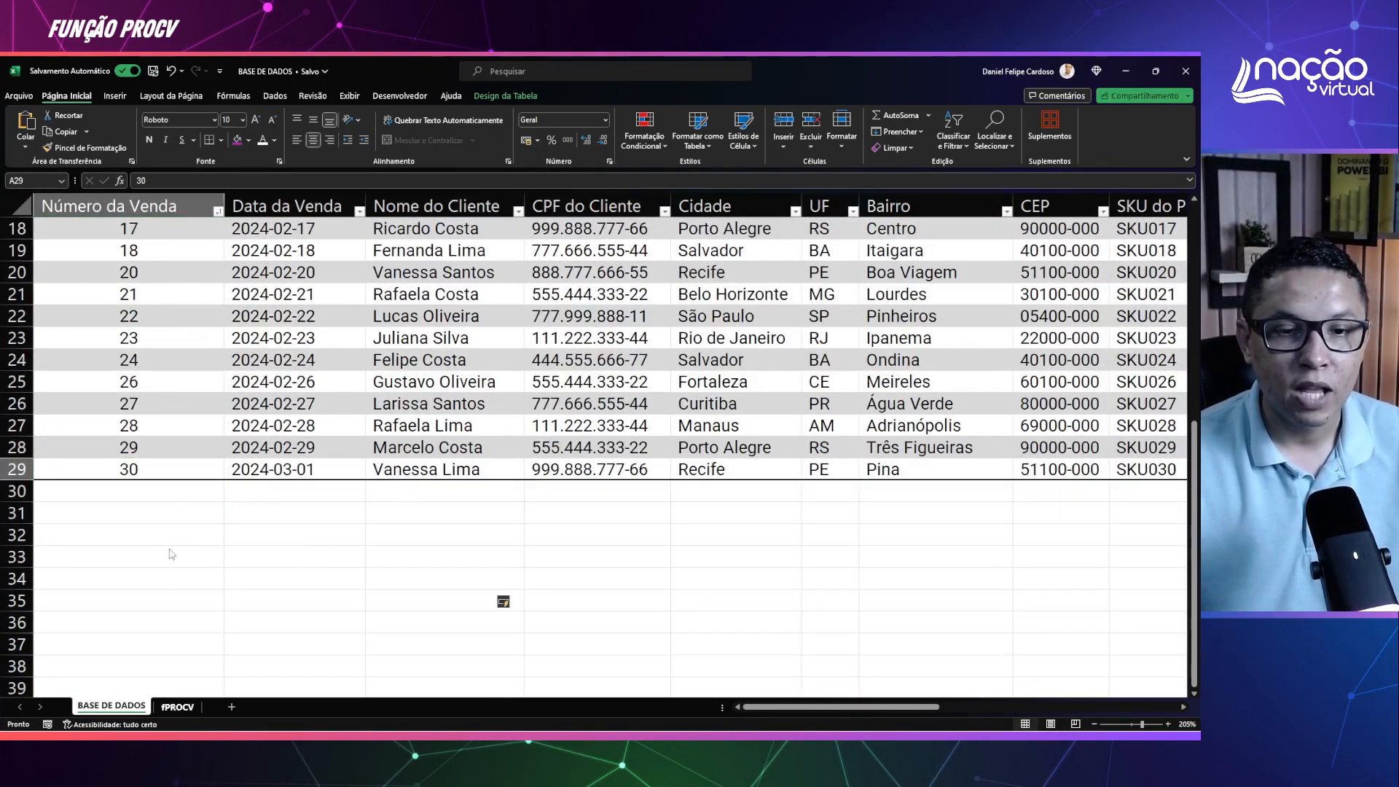
Step: Compare FINANCEIRO's sale numbers with the Número da Venda column in BASE DE DADOS, and count the FINANCEIRO entries
{"action": "left_click", "coordinate": [177, 706]}
{"action": "left_click_drag", "start_coordinate": [137, 284], "coordinate": [127, 474]}
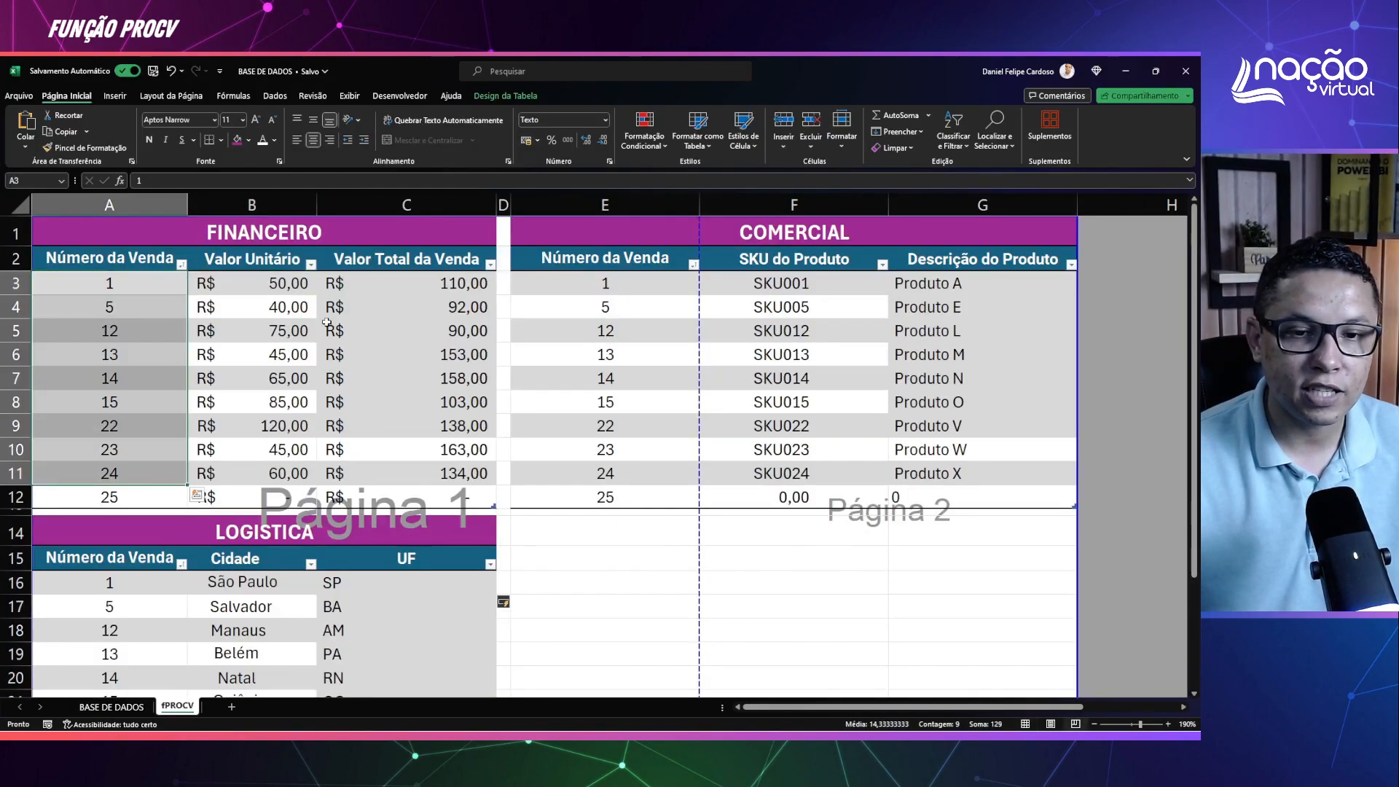
{"action": "left_click", "coordinate": [327, 325]}
{"action": "left_click", "coordinate": [109, 706]}
{"action": "scroll", "coordinate": [106, 421], "scroll_direction": "up", "scroll_amount": 3}
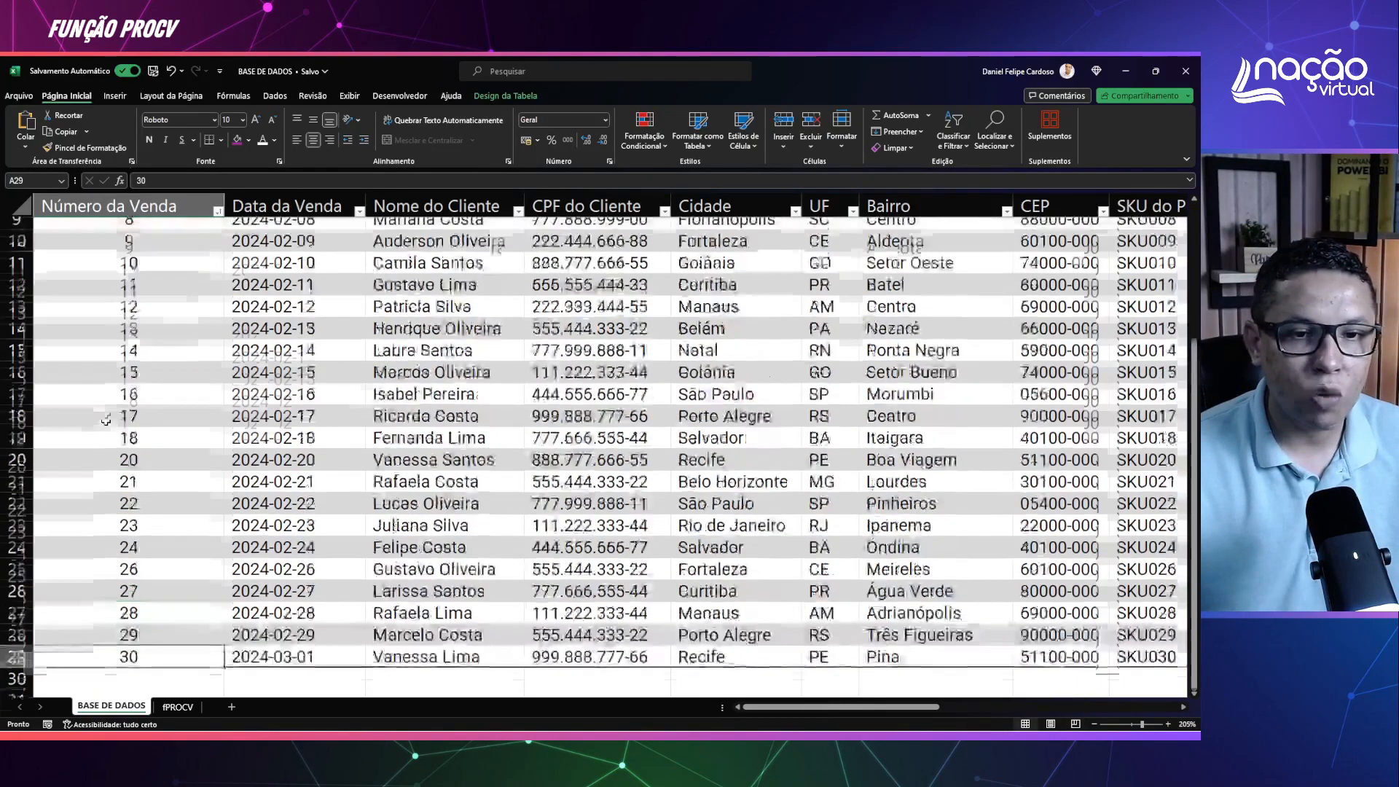
{"action": "left_click_drag", "start_coordinate": [155, 271], "coordinate": [170, 488]}
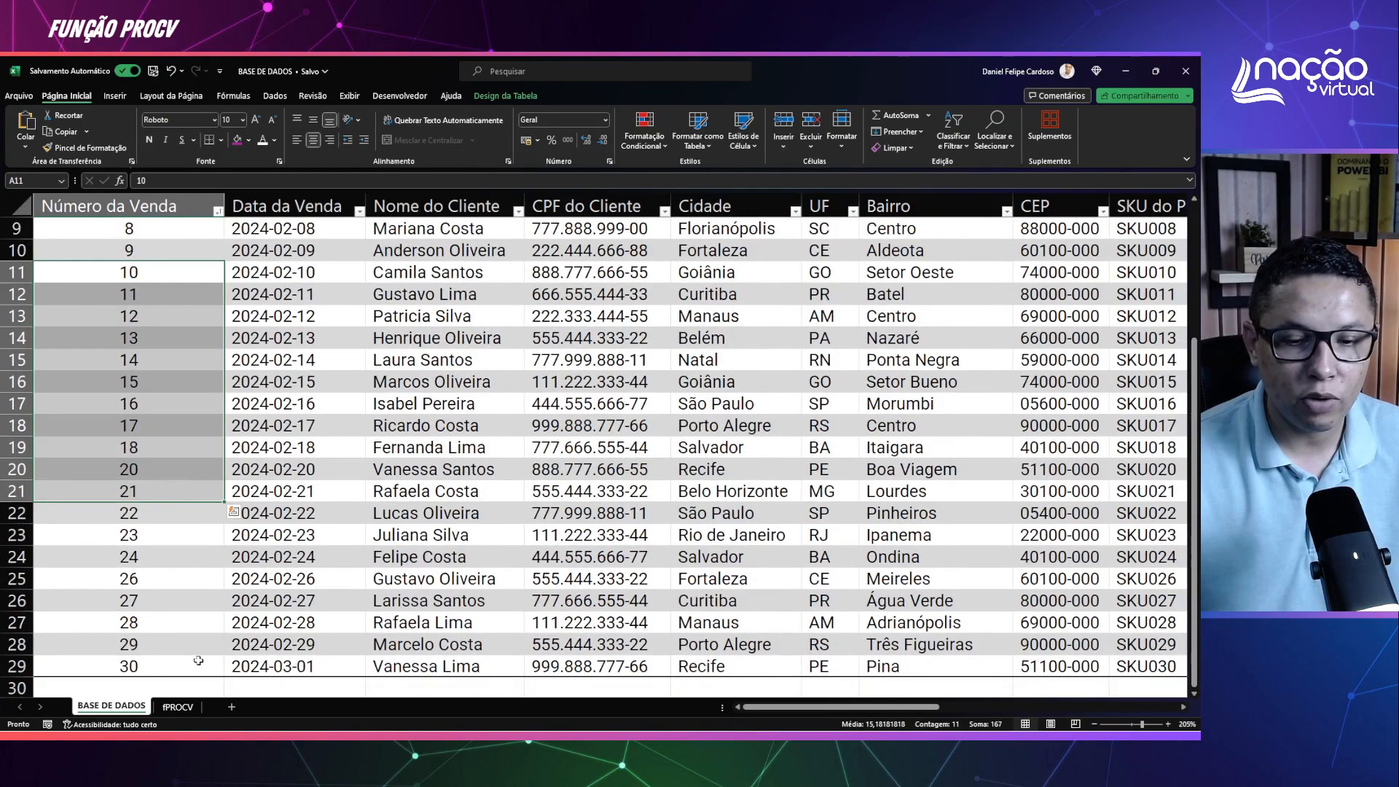
{"action": "left_click", "coordinate": [177, 706]}
{"action": "left_click", "coordinate": [138, 313]}
{"action": "left_click_drag", "start_coordinate": [148, 289], "coordinate": [149, 483]}
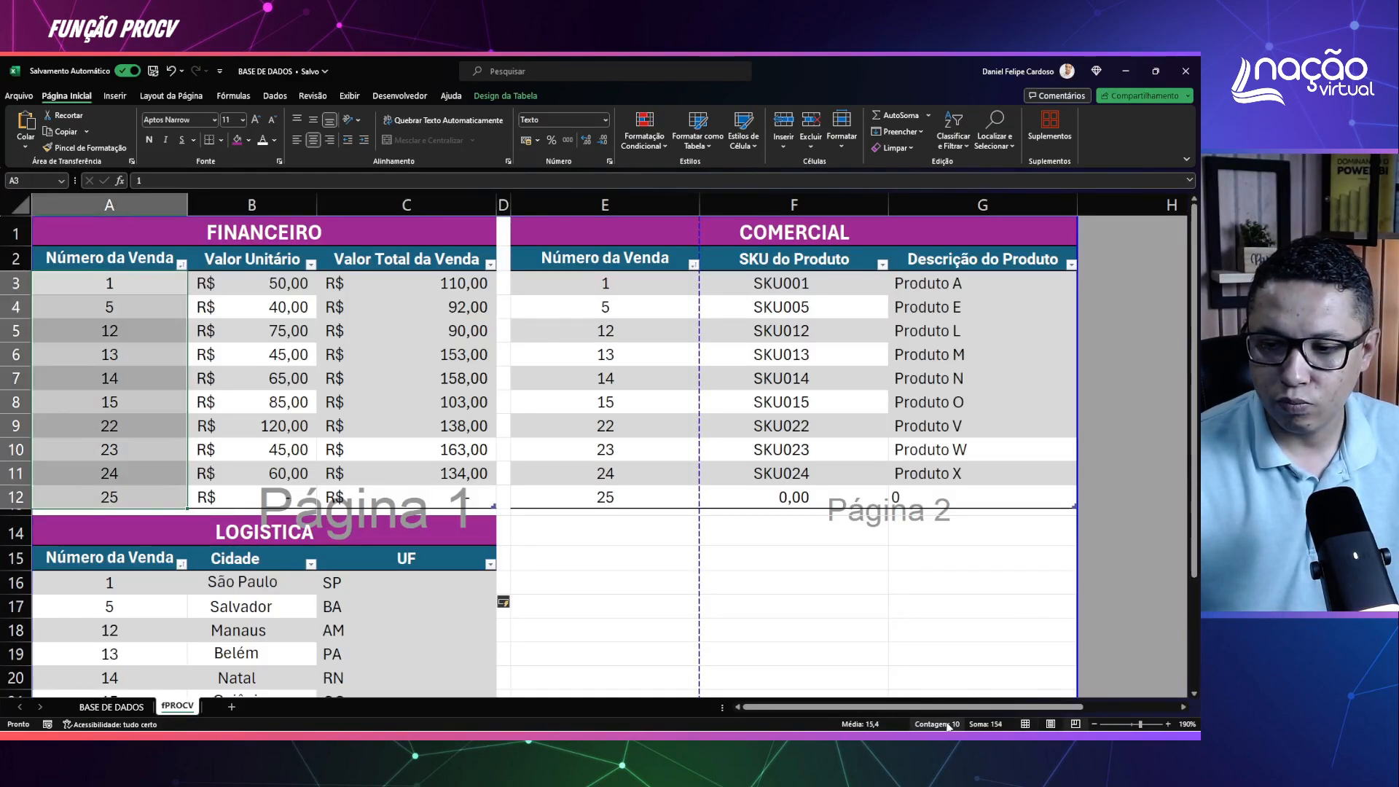
Step: Sort the BASE DE DADOS table by Cidade in ascending order
{"action": "left_click", "coordinate": [112, 706]}
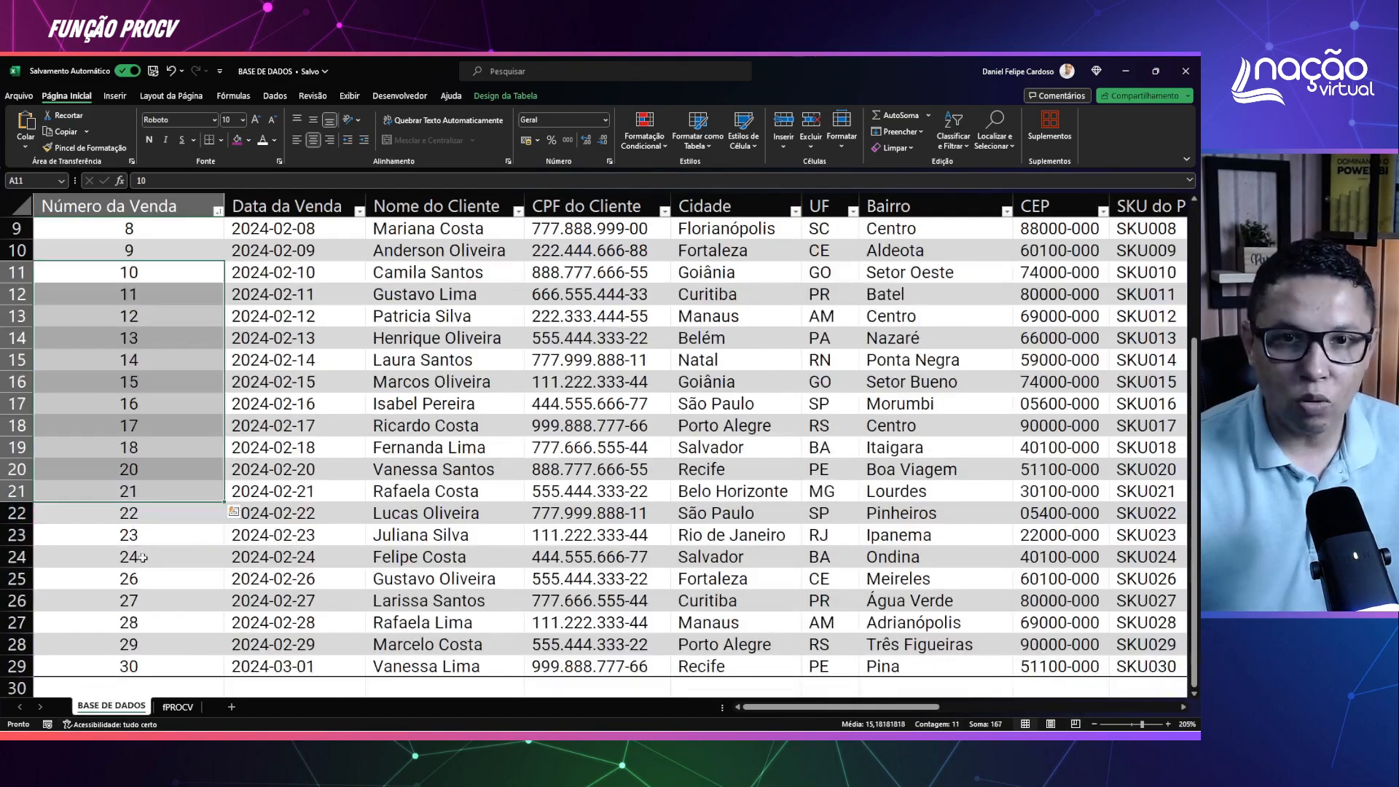
{"action": "left_click", "coordinate": [292, 426]}
{"action": "scroll", "coordinate": [291, 425], "scroll_direction": "up", "scroll_amount": 3}
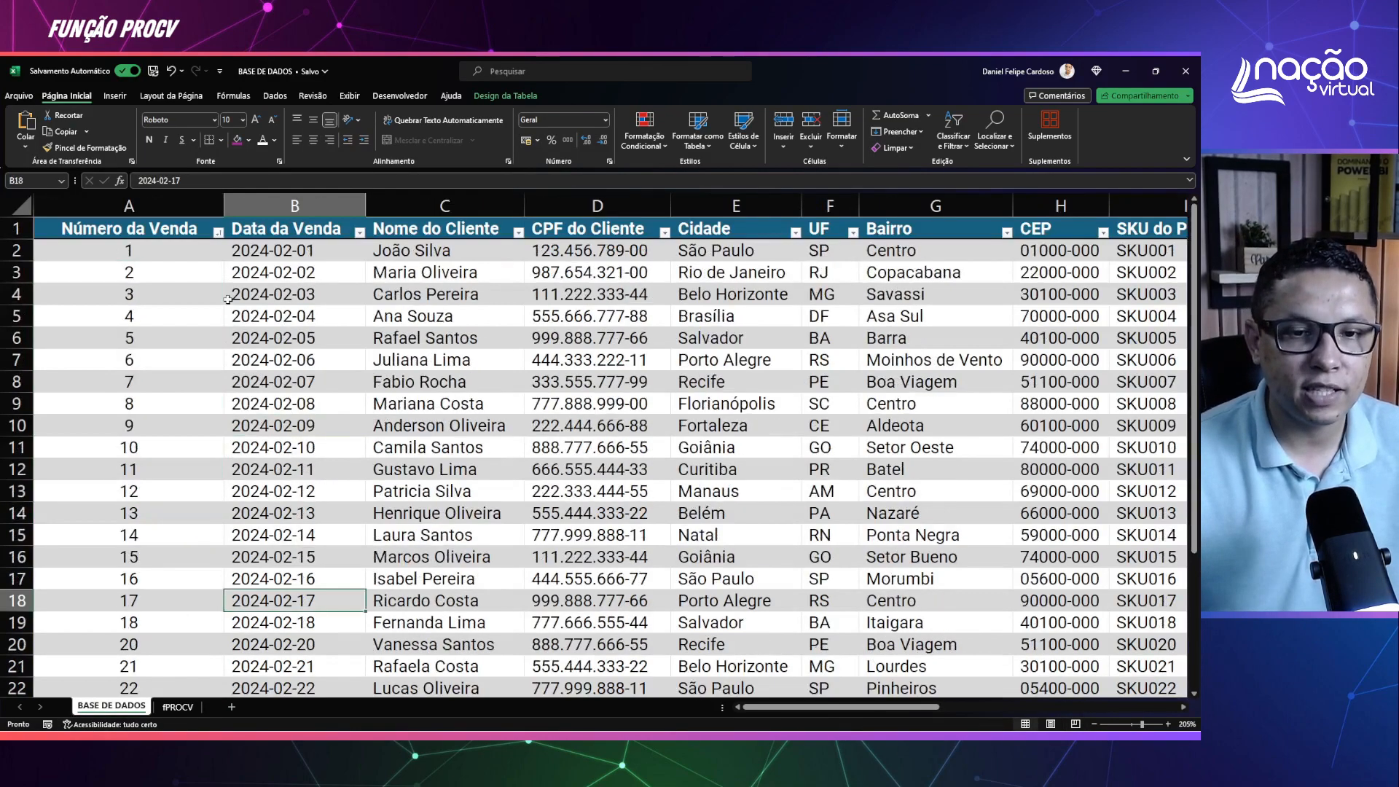
{"action": "left_click", "coordinate": [796, 233]}
{"action": "left_click", "coordinate": [740, 250]}
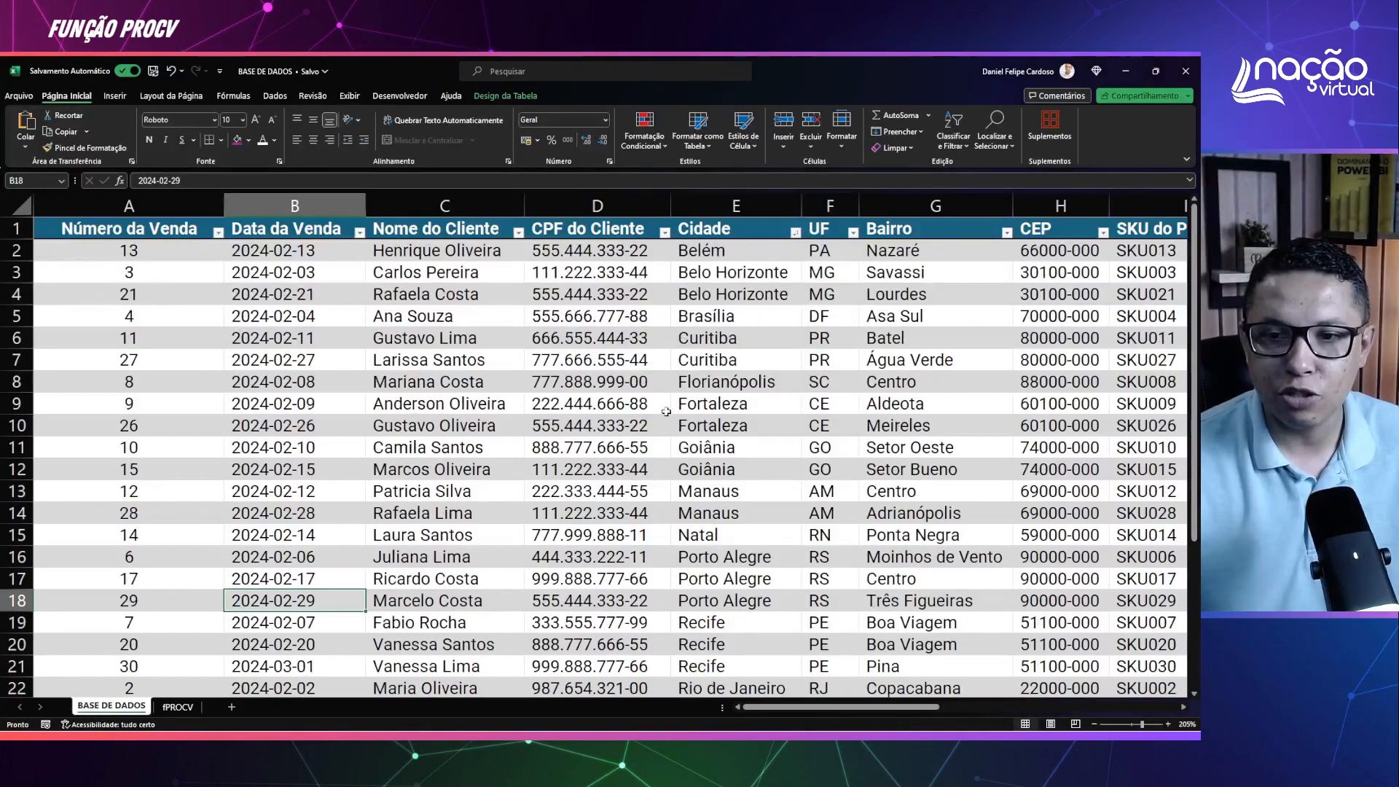
Step: Copy the first ten Número da Venda entries (A2:A11) from BASE DE DADOS and paste them as values into FINANCEIRO from A3
{"action": "left_click", "coordinate": [306, 490]}
{"action": "left_click_drag", "start_coordinate": [162, 250], "coordinate": [158, 452]}
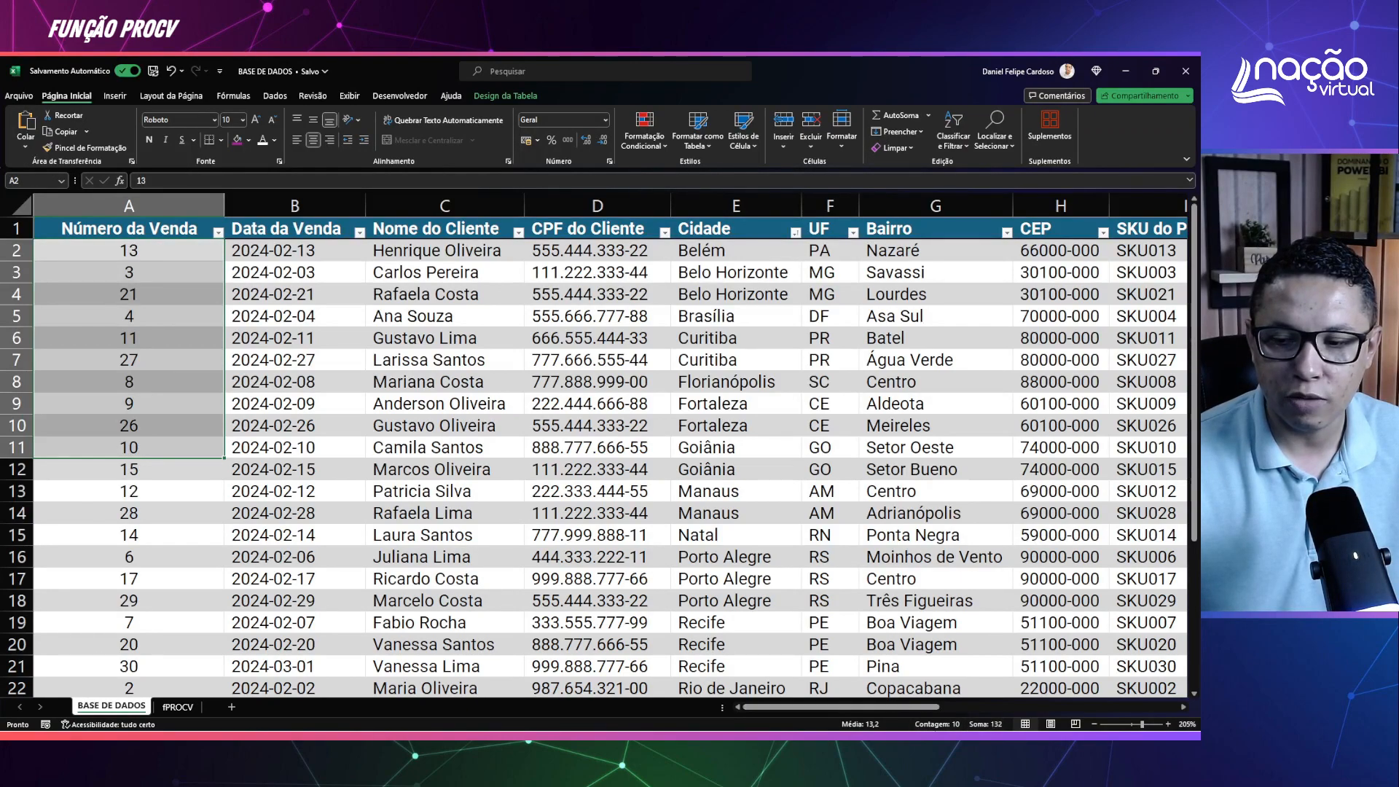
{"action": "key", "text": "ctrl+c"}
{"action": "left_click", "coordinate": [178, 706]}
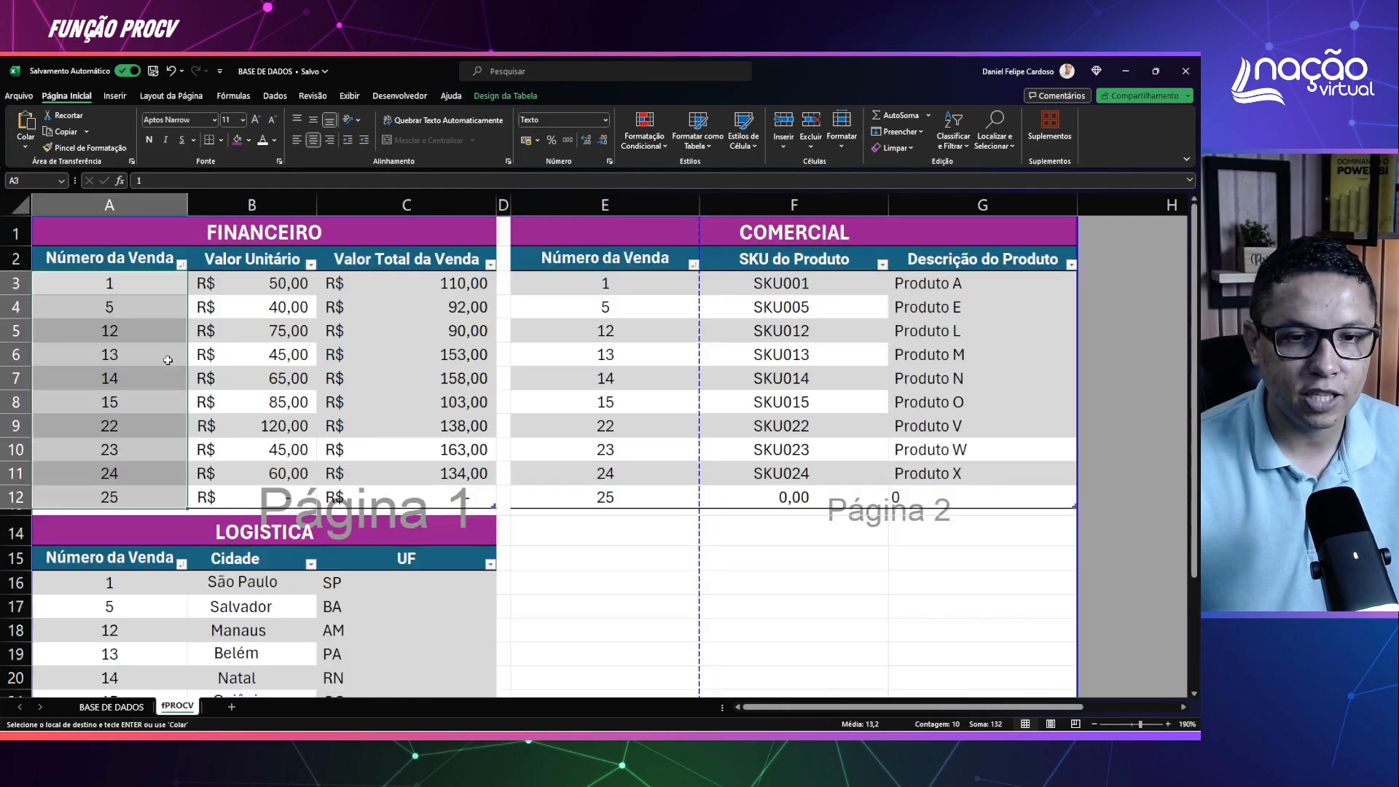
{"action": "left_click", "coordinate": [125, 286]}
{"action": "right_click", "coordinate": [125, 286]}
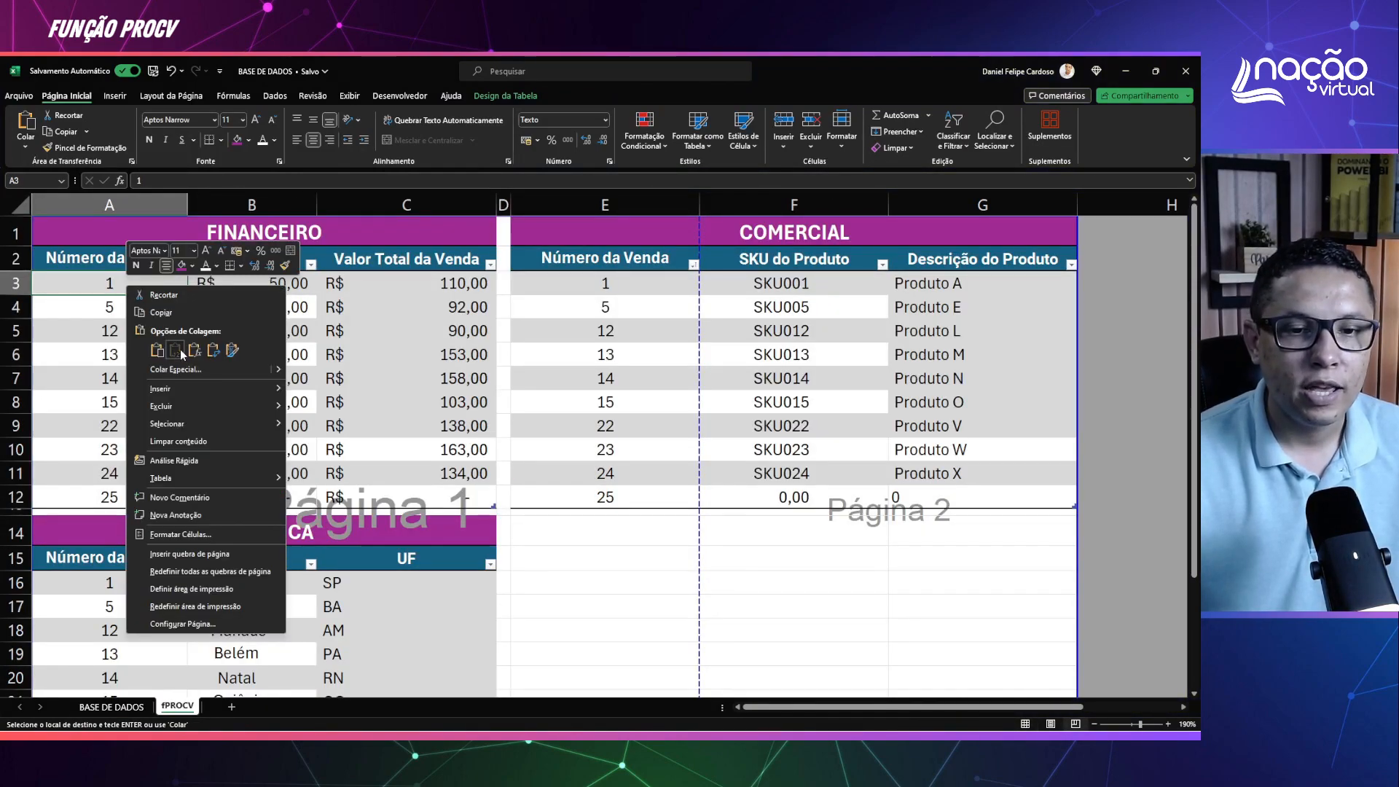
{"action": "left_click", "coordinate": [172, 350]}
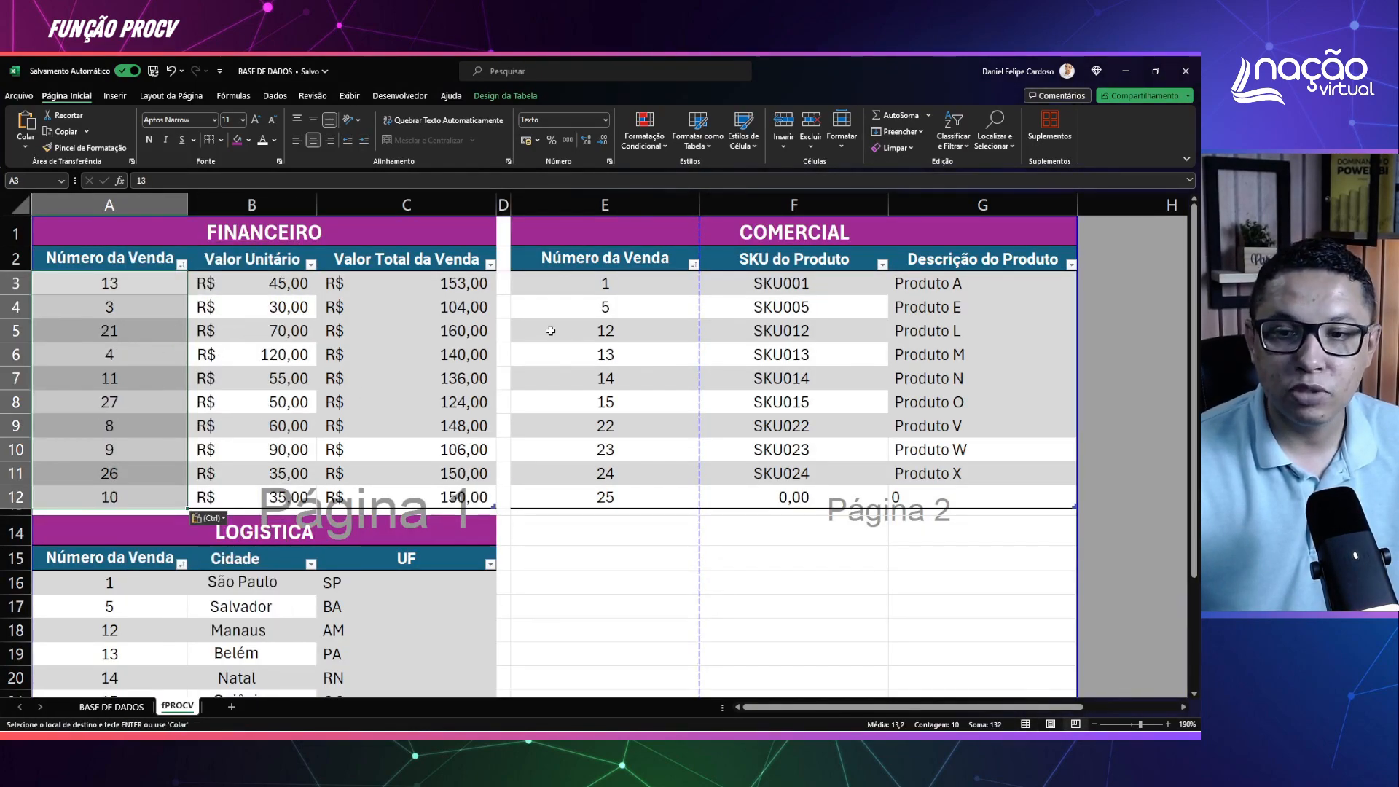
Step: Paste the copied sale numbers as values into COMERCIAL from E3 and into LOGISTICA from A16
{"action": "right_click", "coordinate": [594, 288]}
{"action": "left_click", "coordinate": [643, 353]}
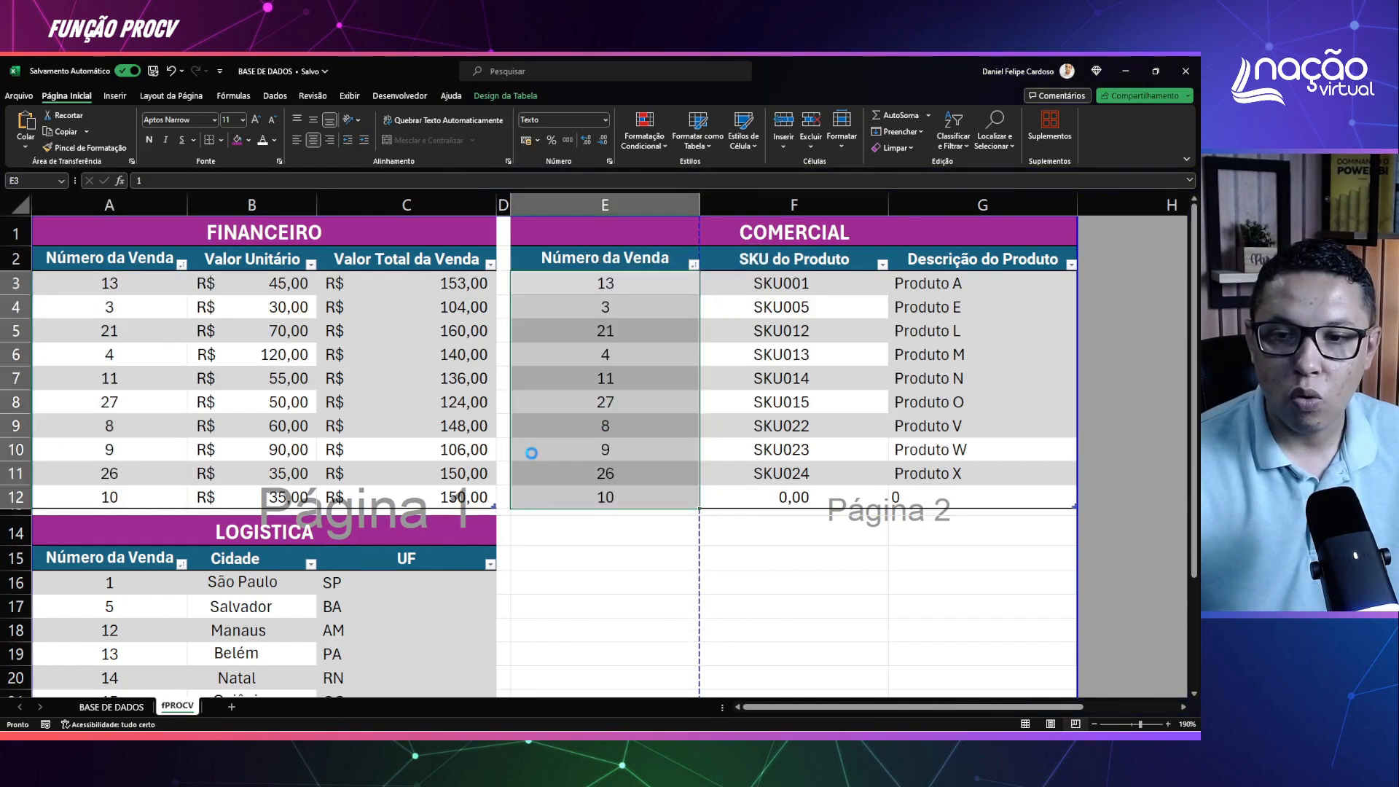
{"action": "left_click", "coordinate": [126, 581]}
{"action": "right_click", "coordinate": [127, 581]}
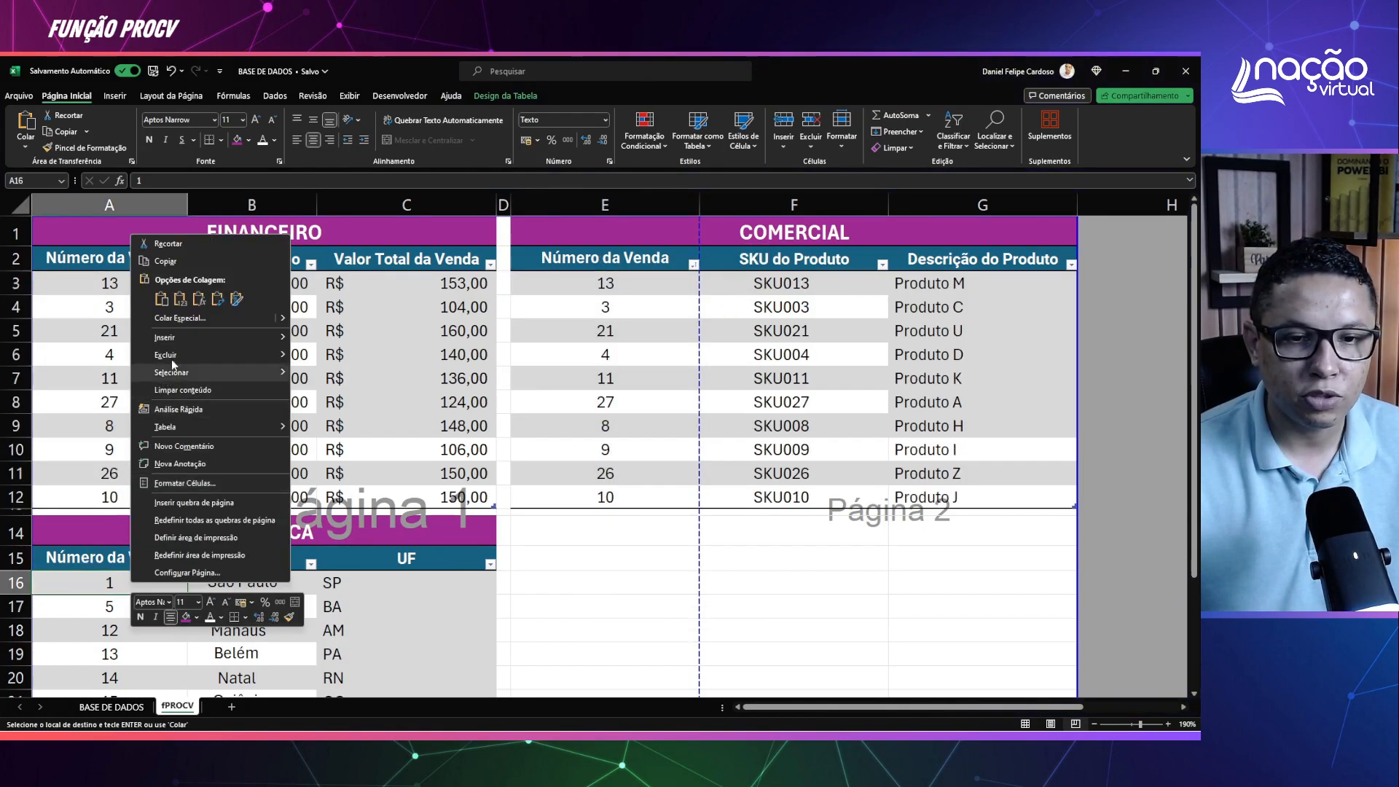
{"action": "left_click", "coordinate": [172, 295]}
{"action": "scroll", "coordinate": [233, 503], "scroll_direction": "down", "scroll_amount": 3}
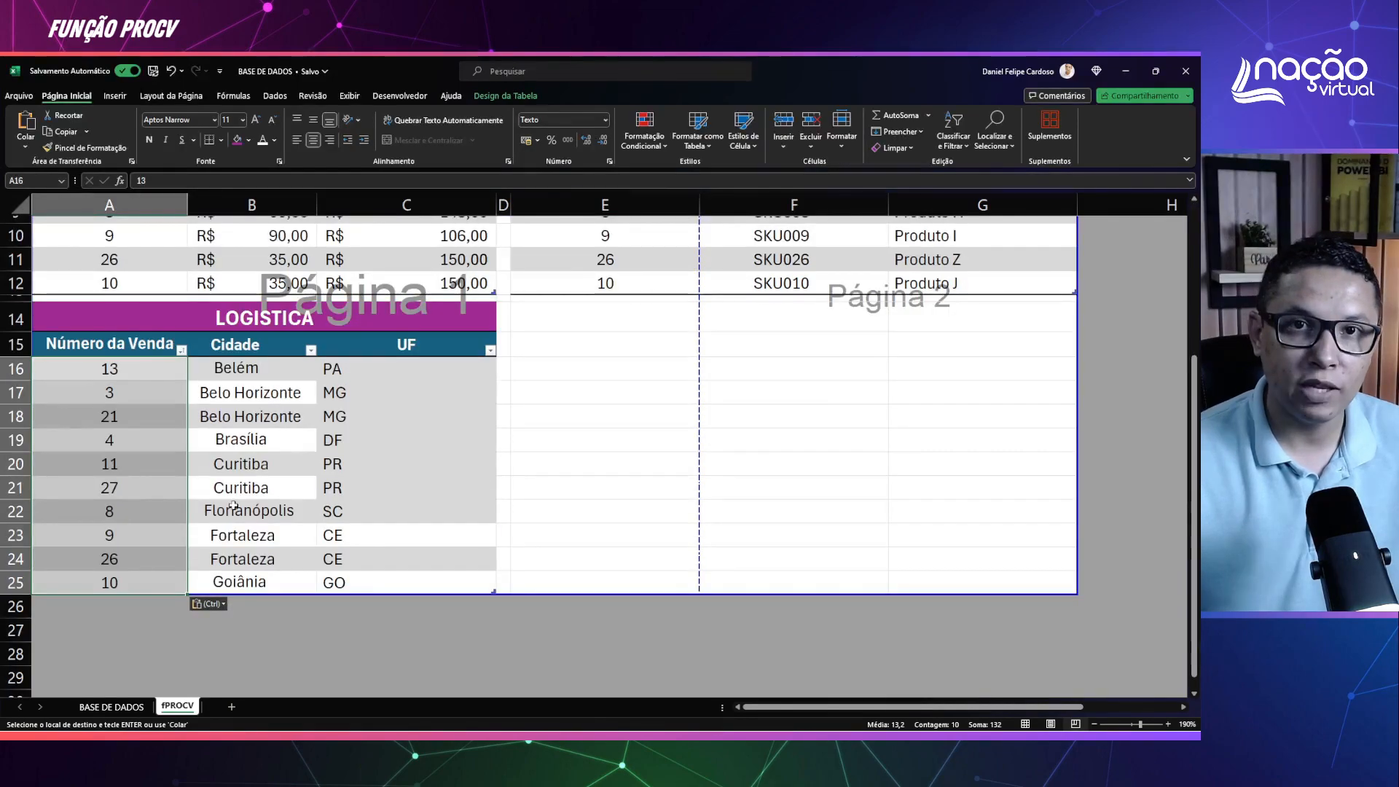
{"action": "scroll", "coordinate": [232, 509], "scroll_direction": "up", "scroll_amount": 3}
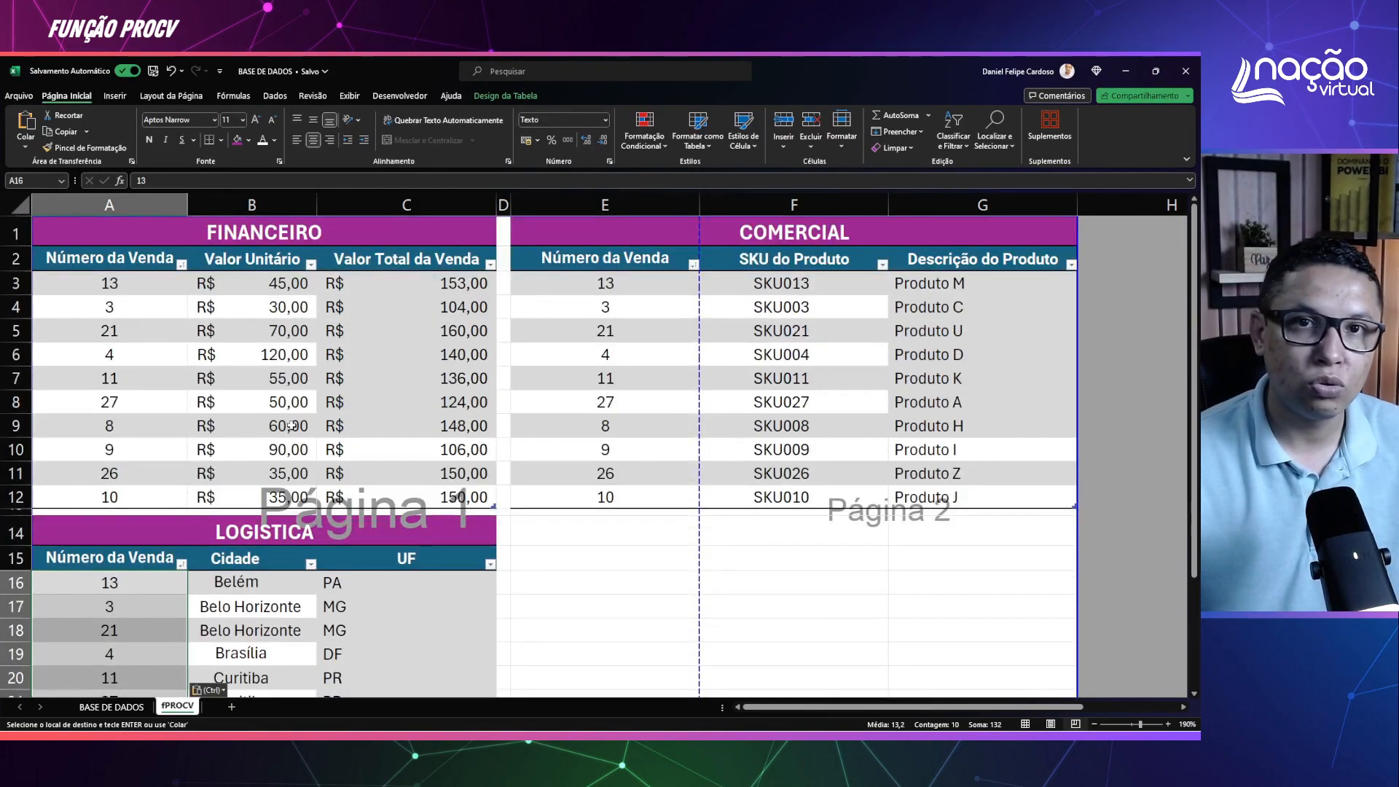